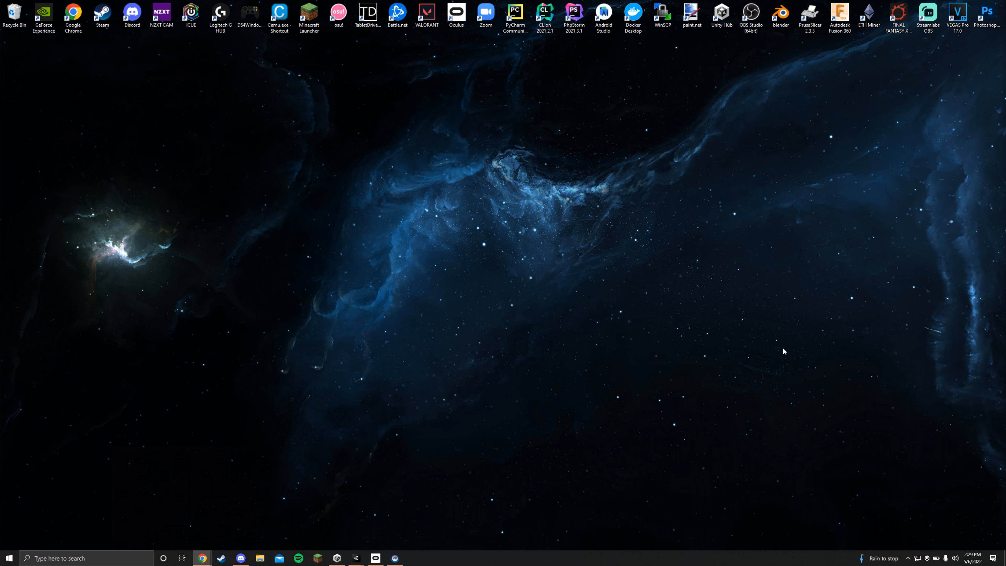
- Check the Unknown Sources setting in the Oculus app's general settings, and close the app window
left_click(376, 556)
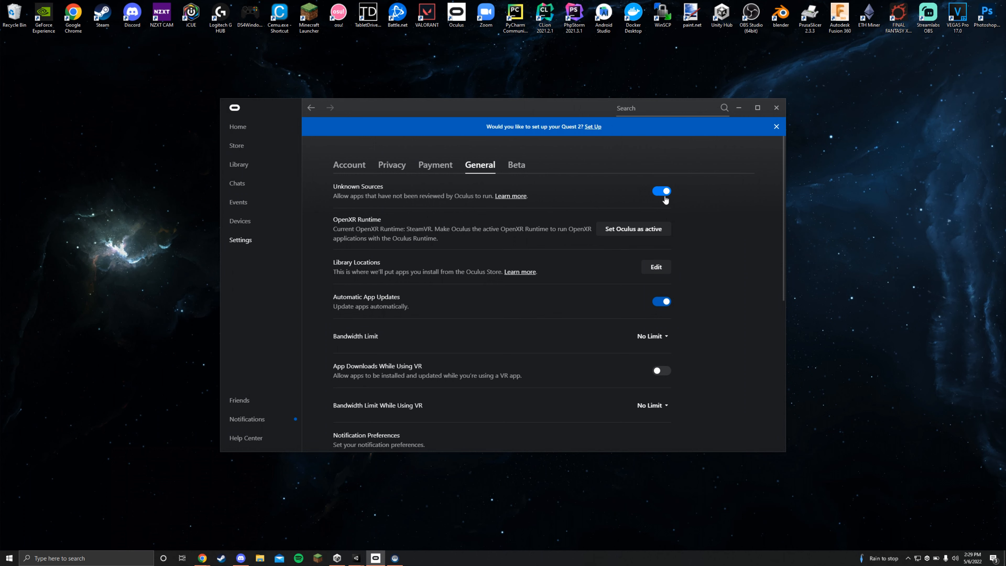
left_click(776, 107)
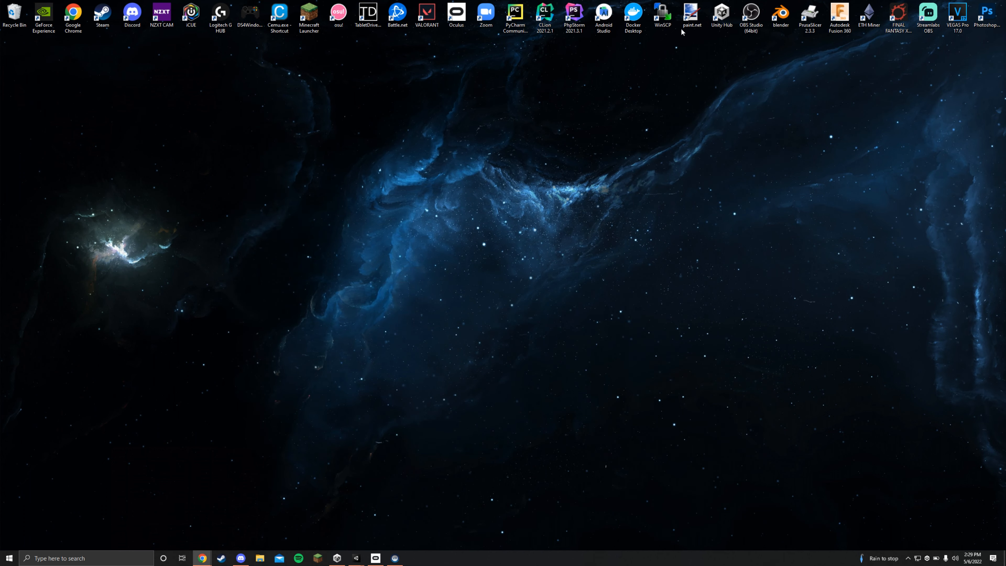
- Switch to Unity Hub and create a new project named Test3 from the VR core template
left_click(338, 558)
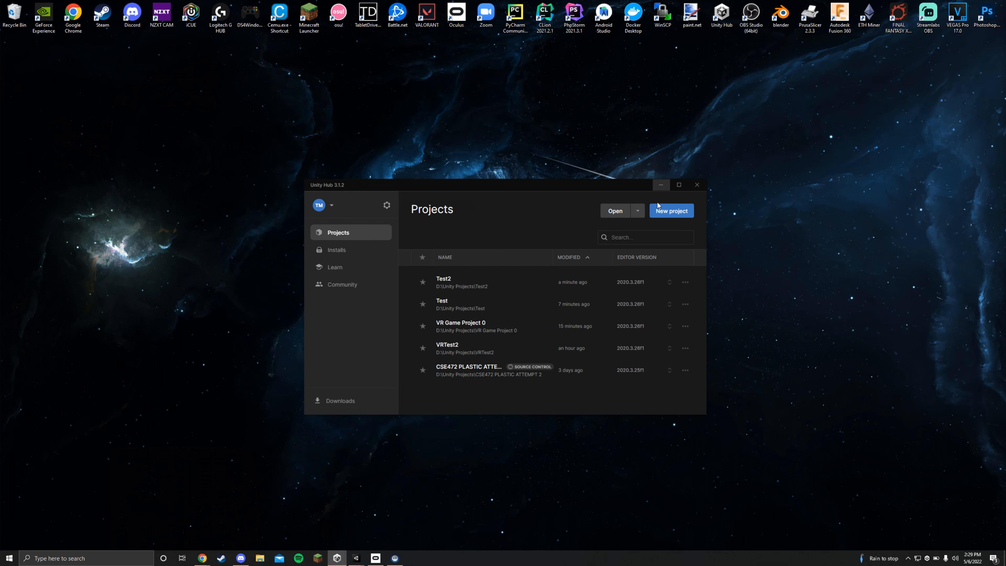
left_click(661, 208)
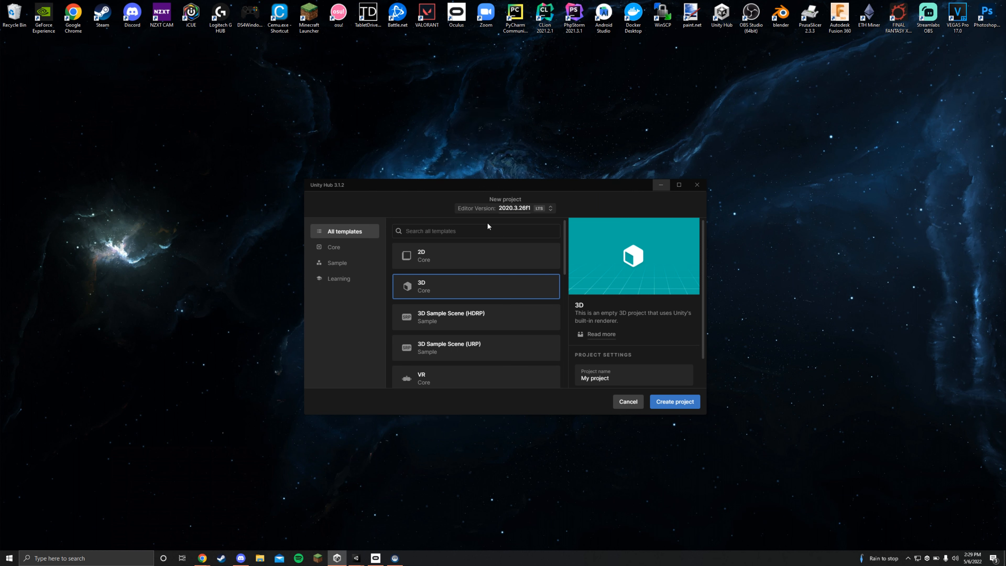
scroll(465, 279, "down", 2)
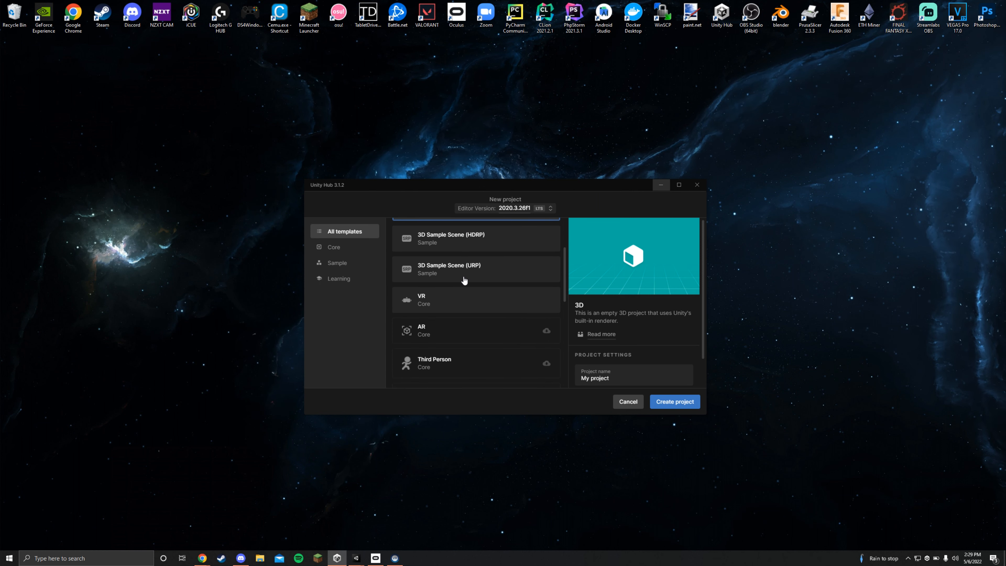
left_click(452, 301)
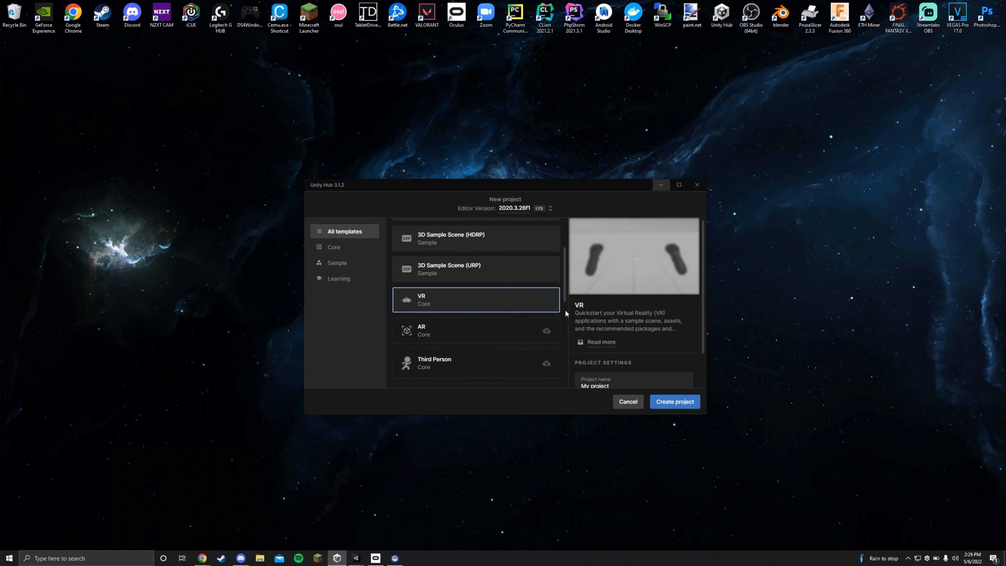
scroll(566, 311, "down", 1)
scroll(618, 375, "down", 1)
left_click_drag(622, 348, 517, 341)
type("T")
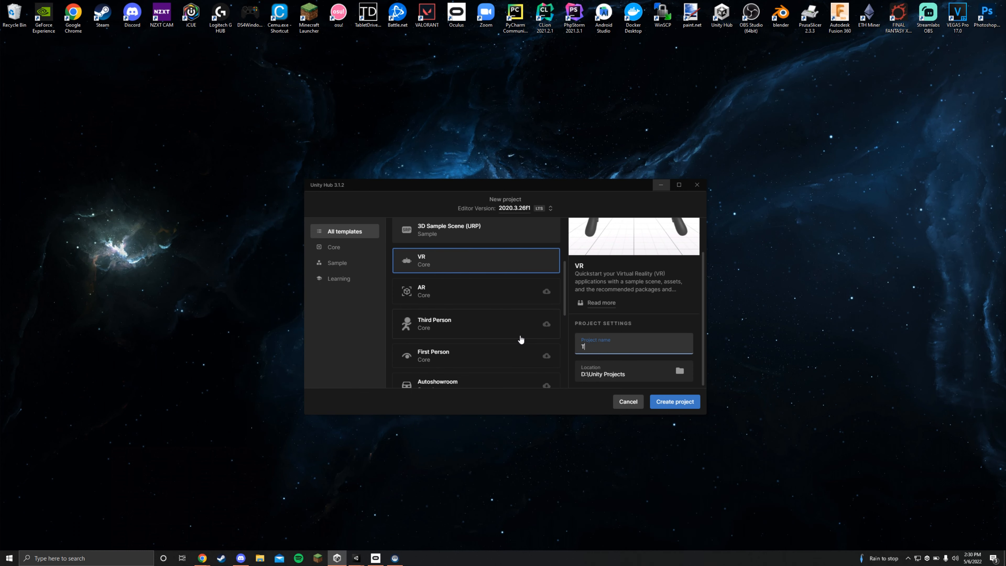
type("est3")
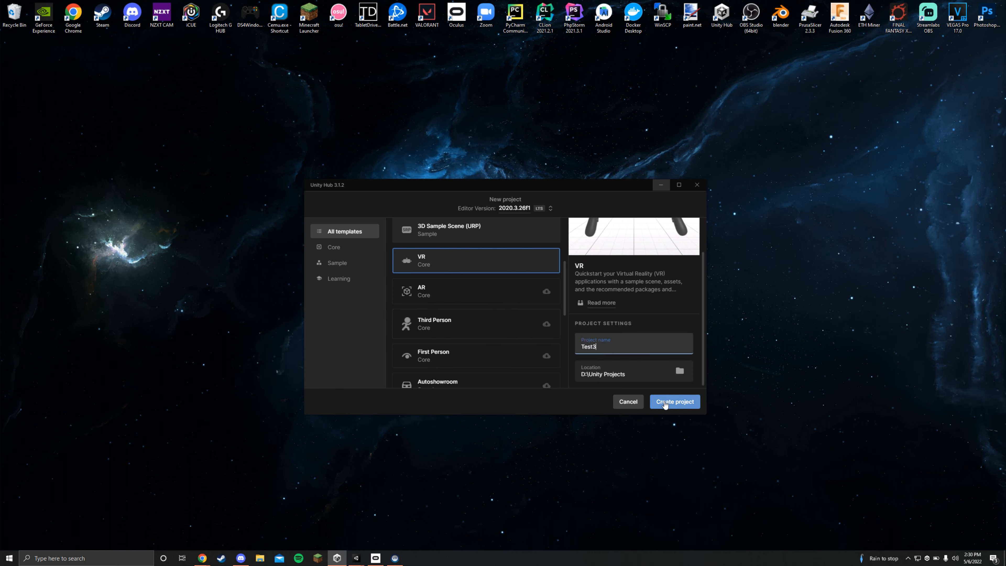
left_click(675, 401)
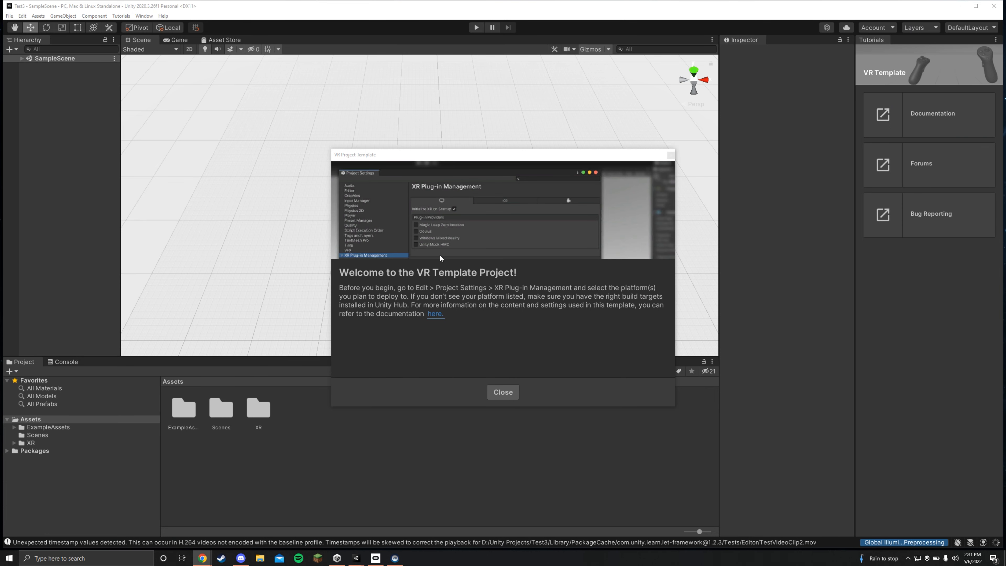
- Dismiss the VR template welcome window and switch the editor to the 2 by 3 layout
left_click(498, 390)
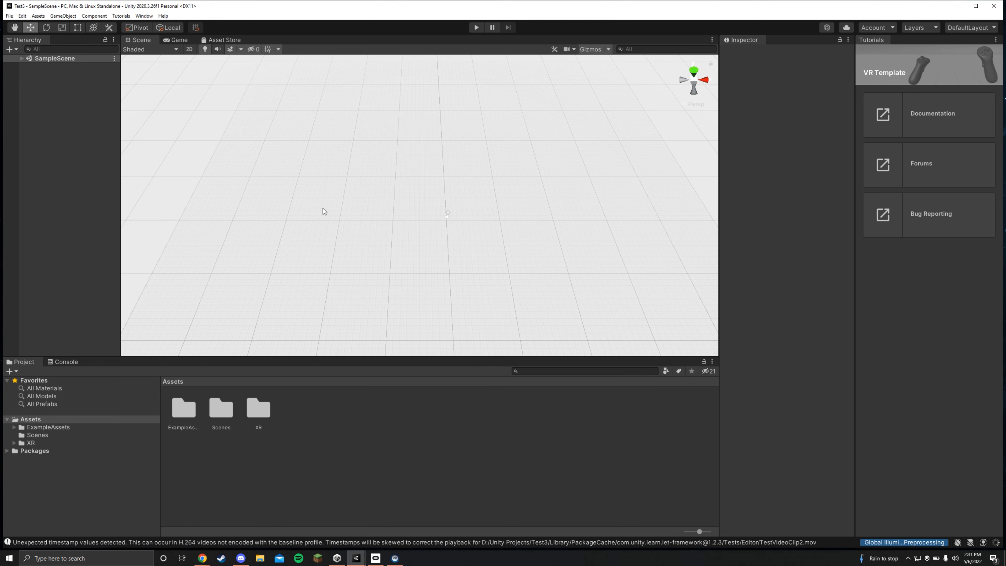
left_click(143, 18)
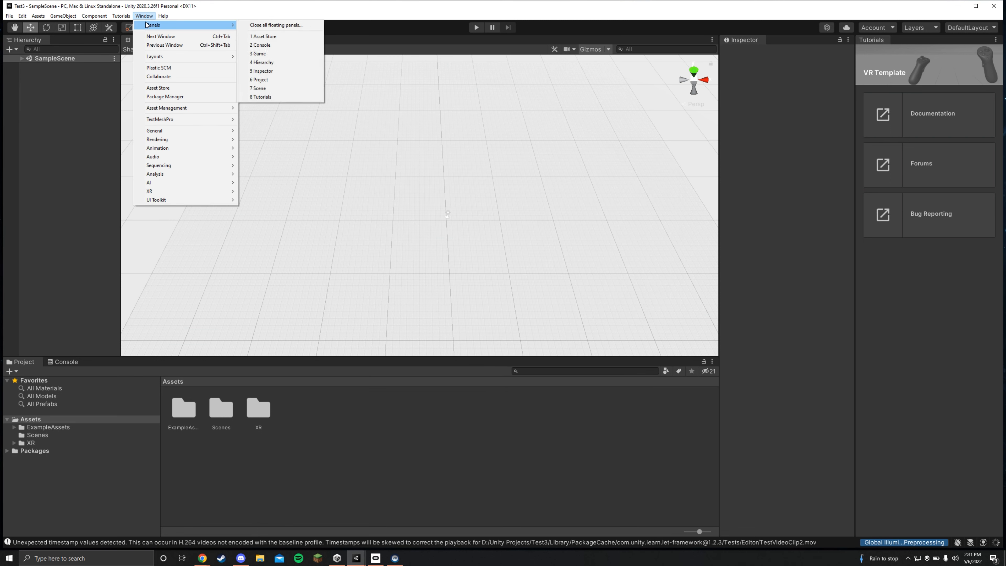
mouse_move(185, 58)
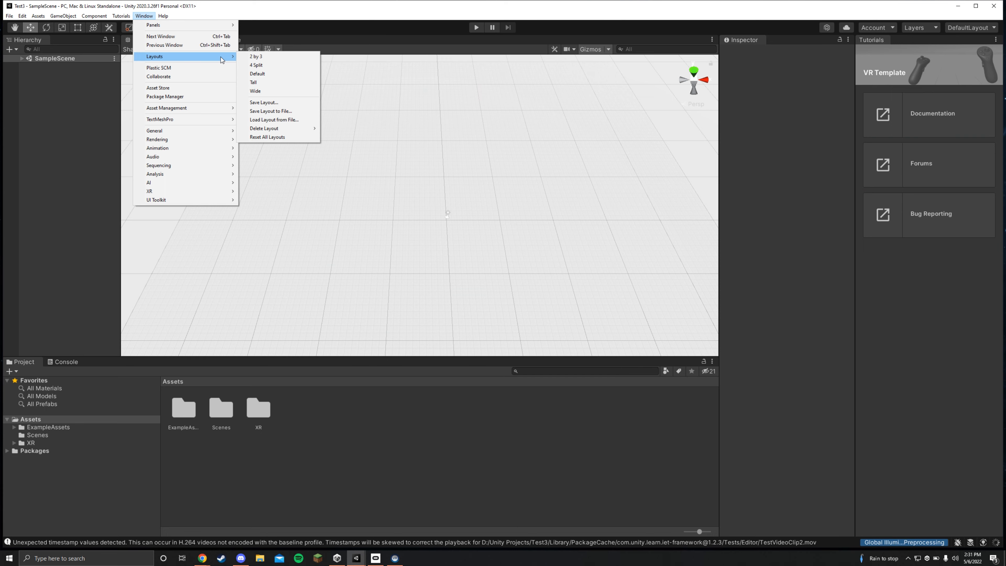
left_click(254, 58)
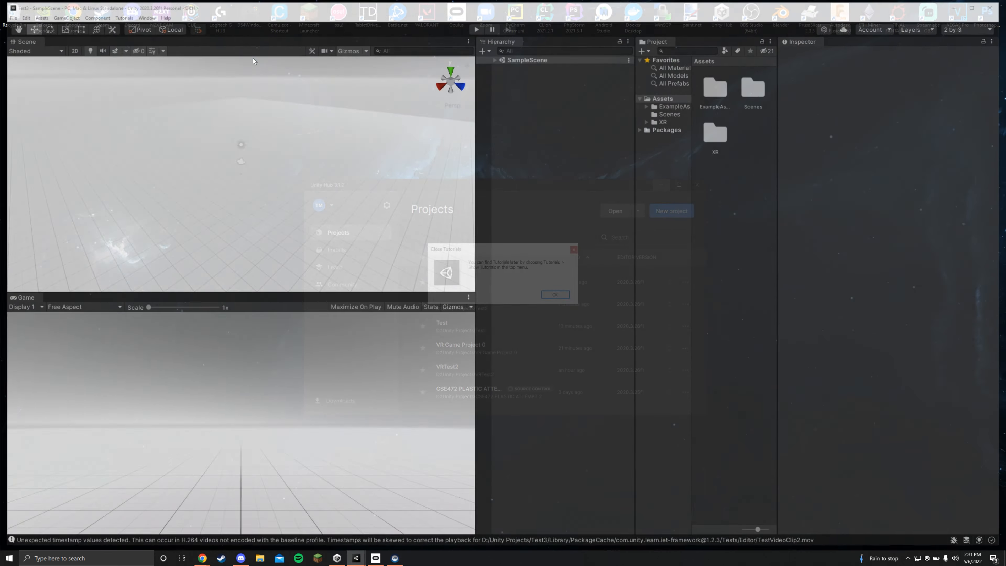
left_click(555, 295)
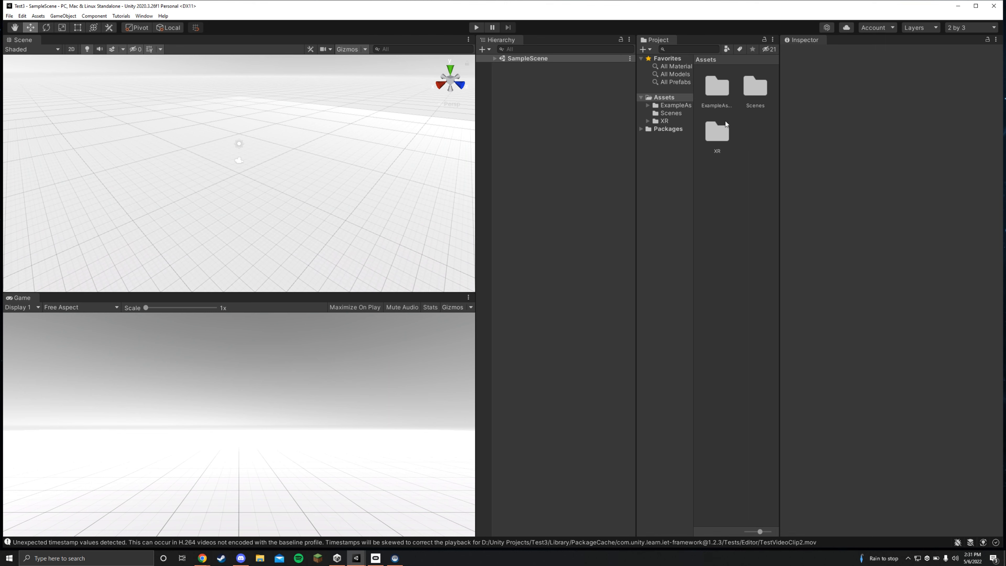
- Set the Project view to One Column Layout and maximize the editor window
left_click(772, 40)
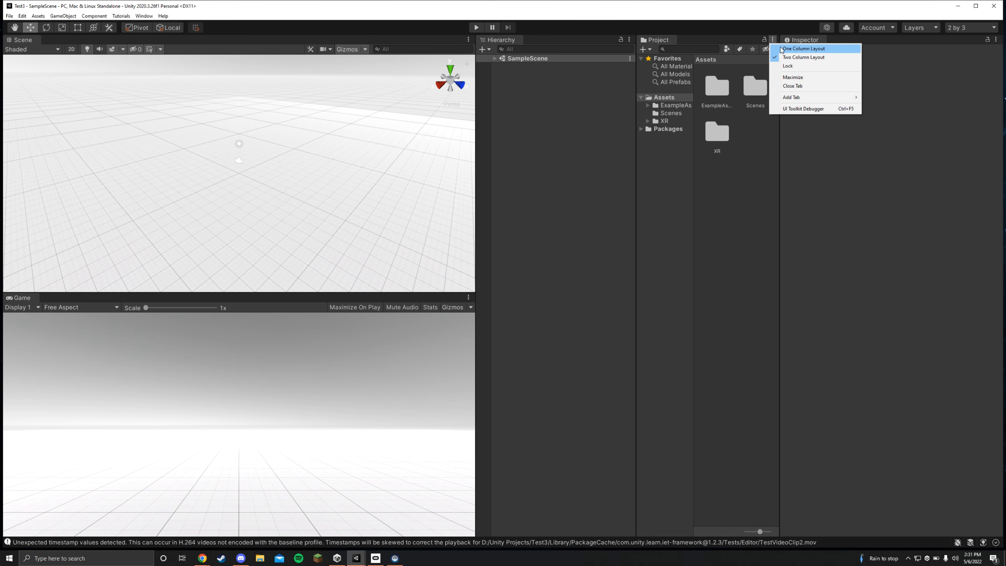
left_click(790, 48)
double_click(577, 17)
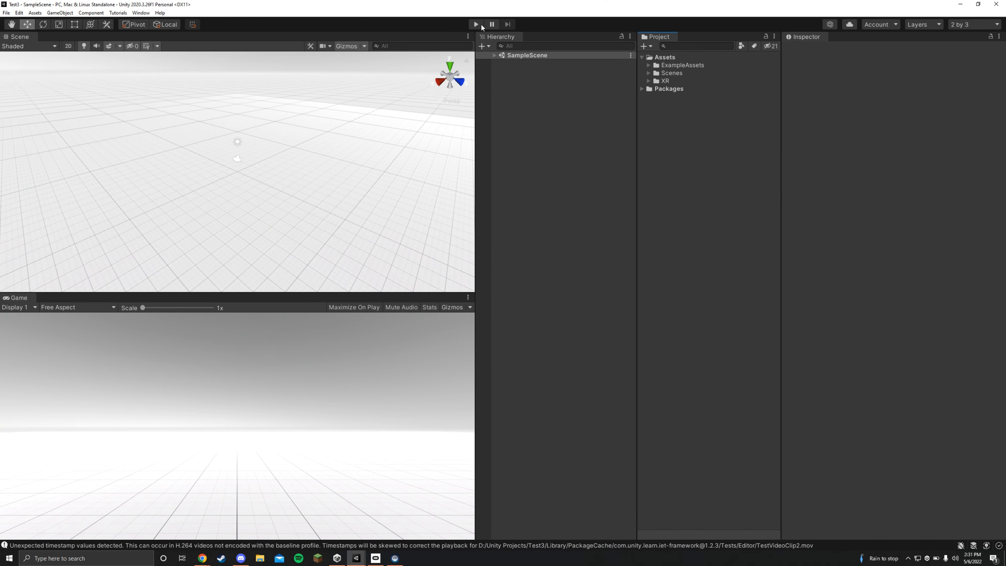
- Enable Open XR as the desktop XR plug-in provider and accept the editor restart for the new input system backends
left_click(7, 13)
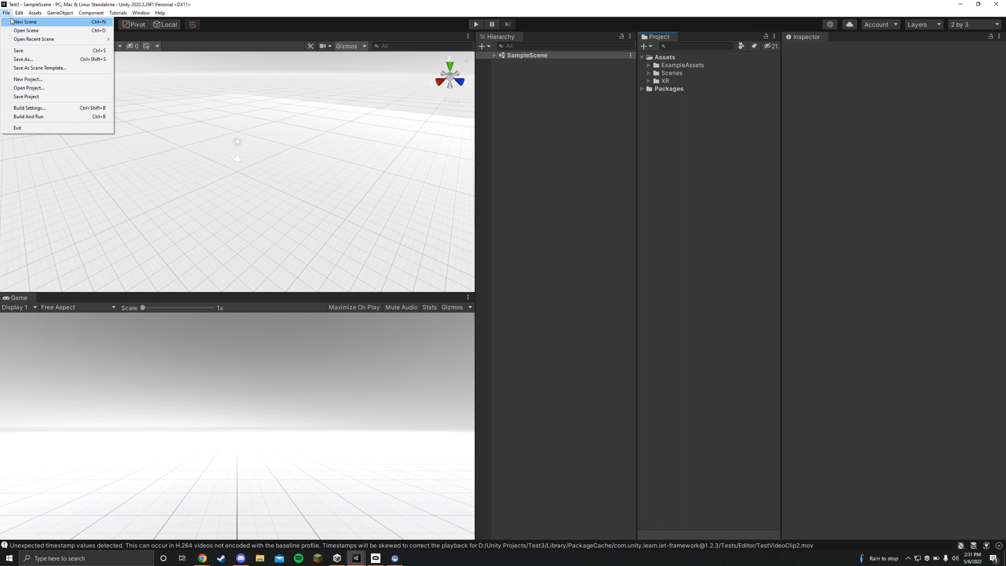
mouse_move(19, 12)
left_click(59, 242)
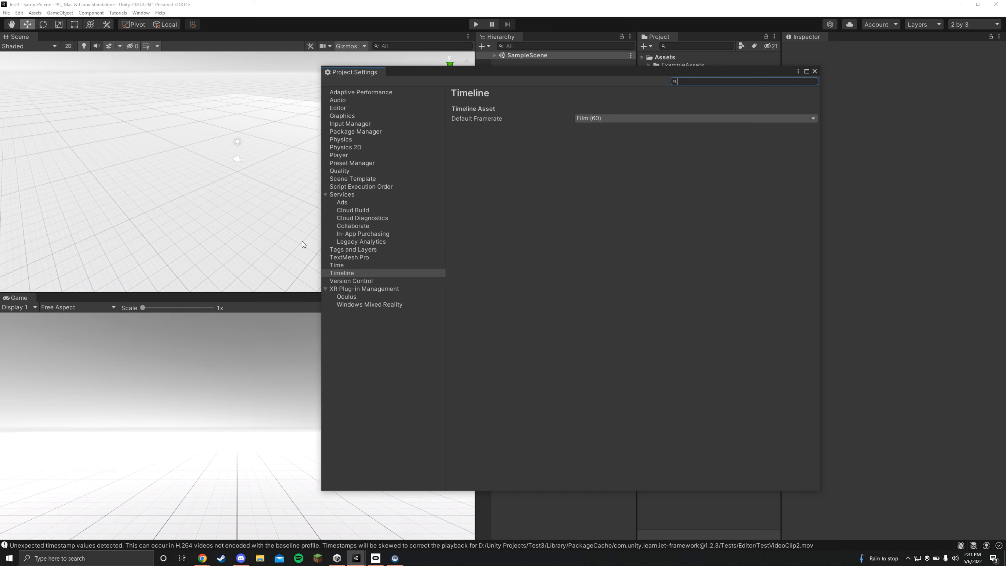
left_click(350, 290)
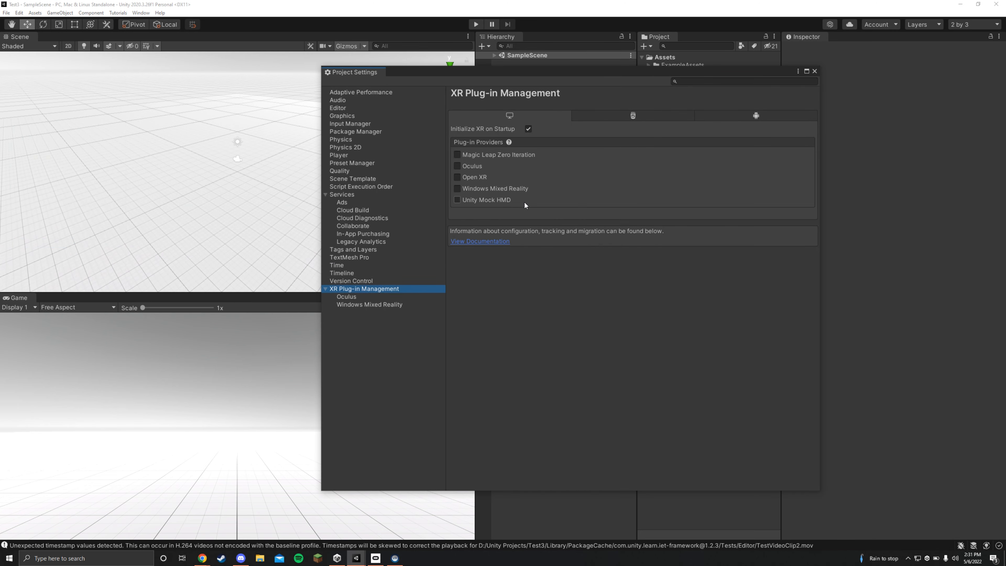
left_click(459, 177)
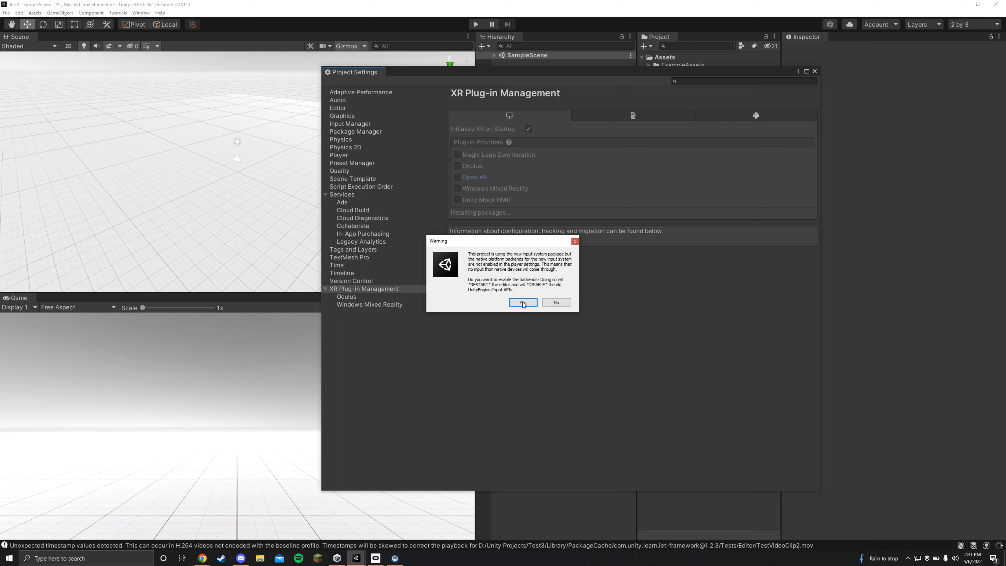
left_click(523, 302)
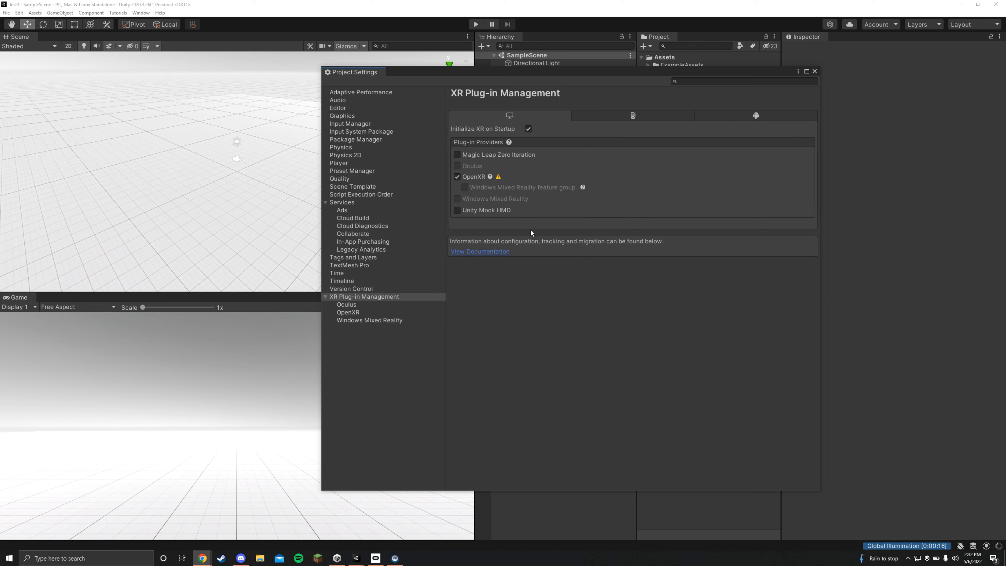
- Resolve the OpenXR validation issue by adding the Oculus Touch Controller Profile to the interaction profiles, and close the settings and validation windows
left_click(498, 177)
left_click(728, 293)
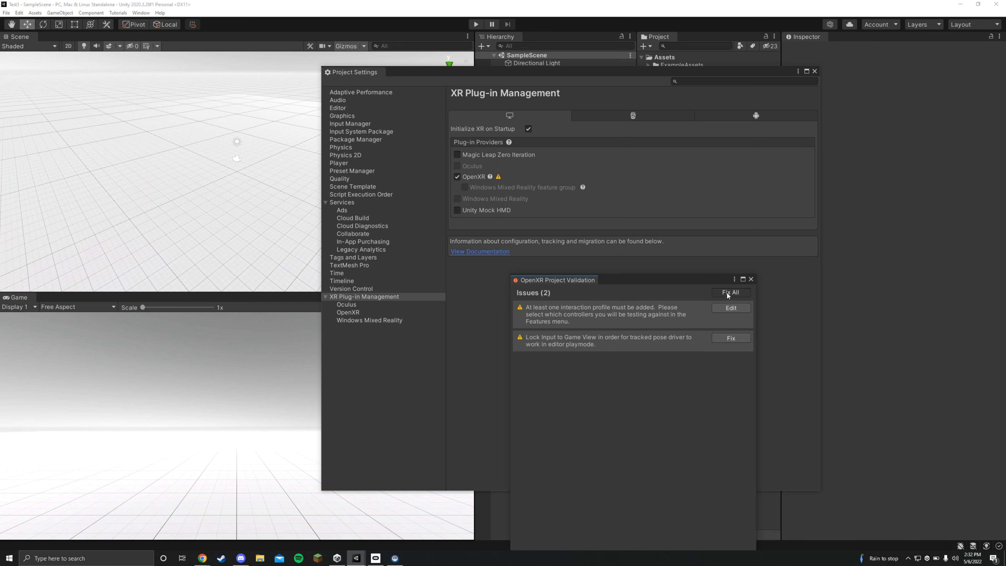
left_click(730, 308)
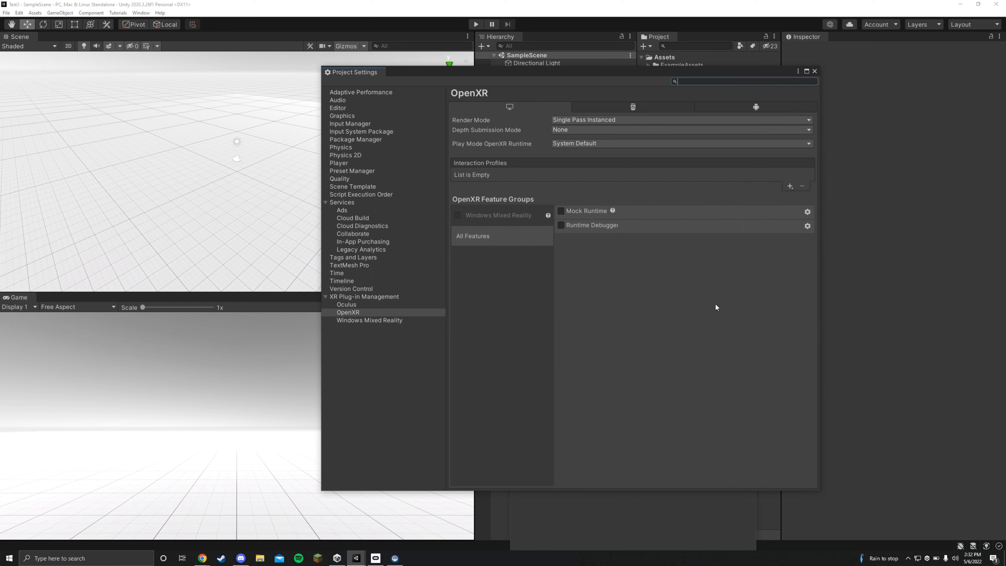
left_click(790, 187)
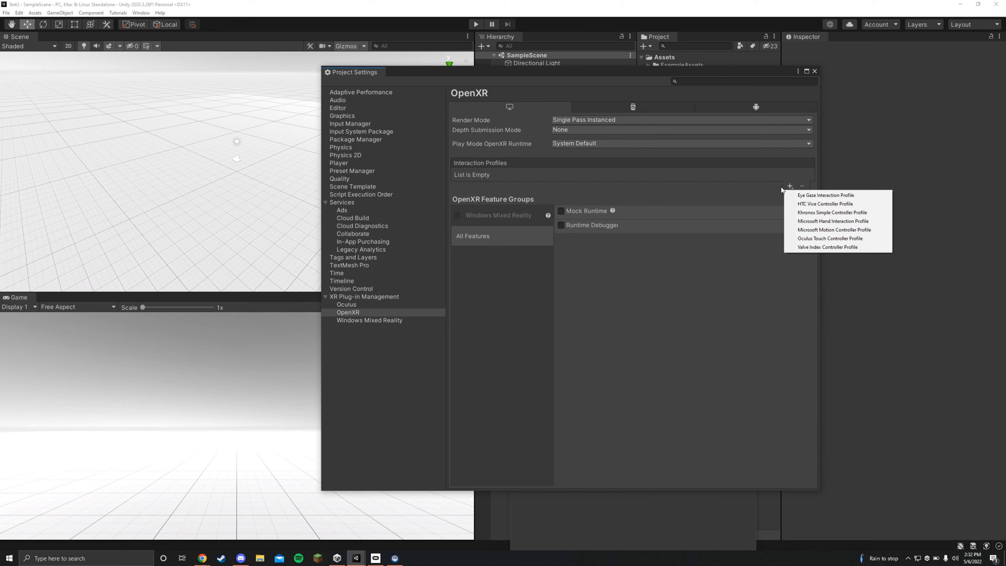
left_click(813, 240)
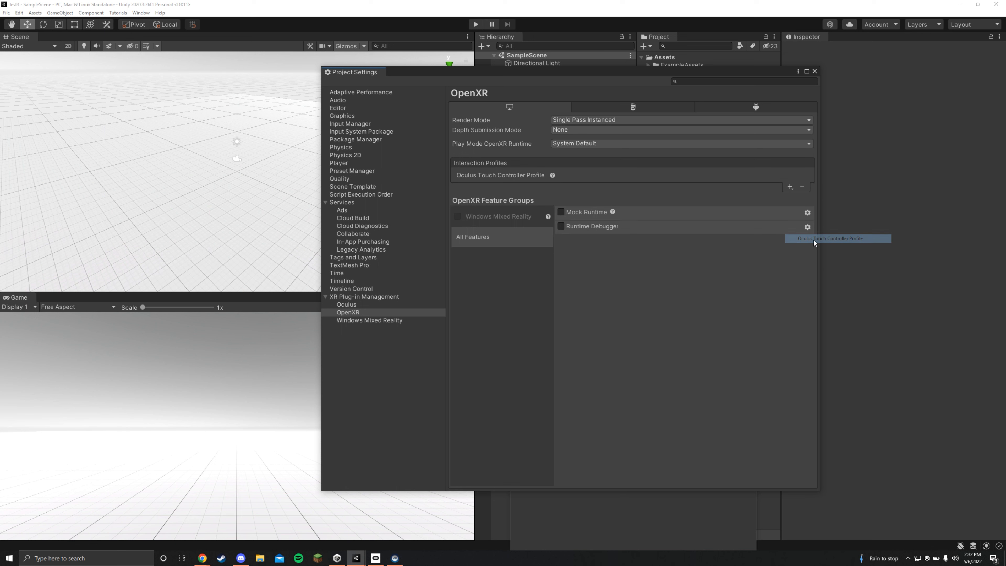
left_click(814, 71)
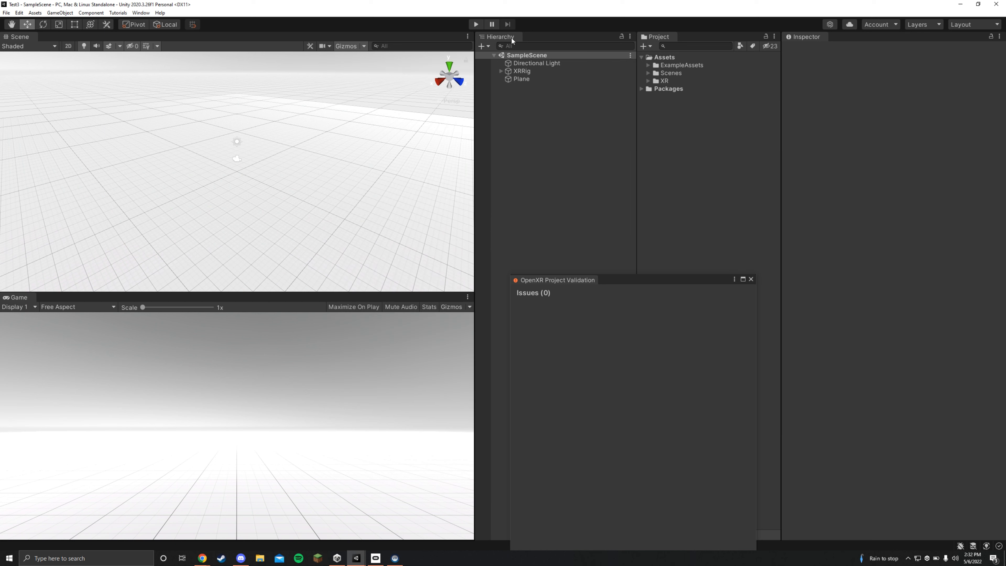
left_click(750, 279)
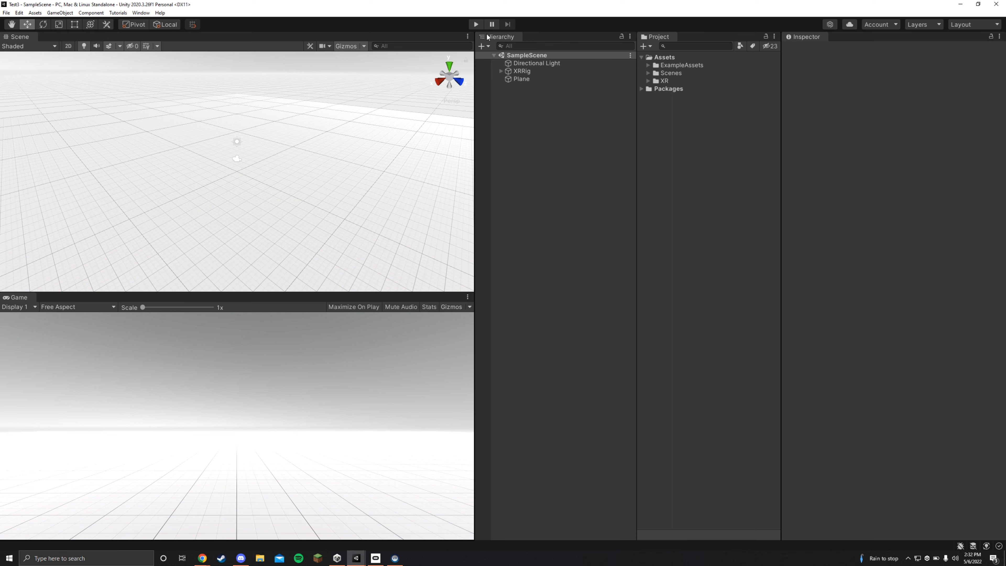
- Test the VR scene in Play mode and stop it
left_click(475, 24)
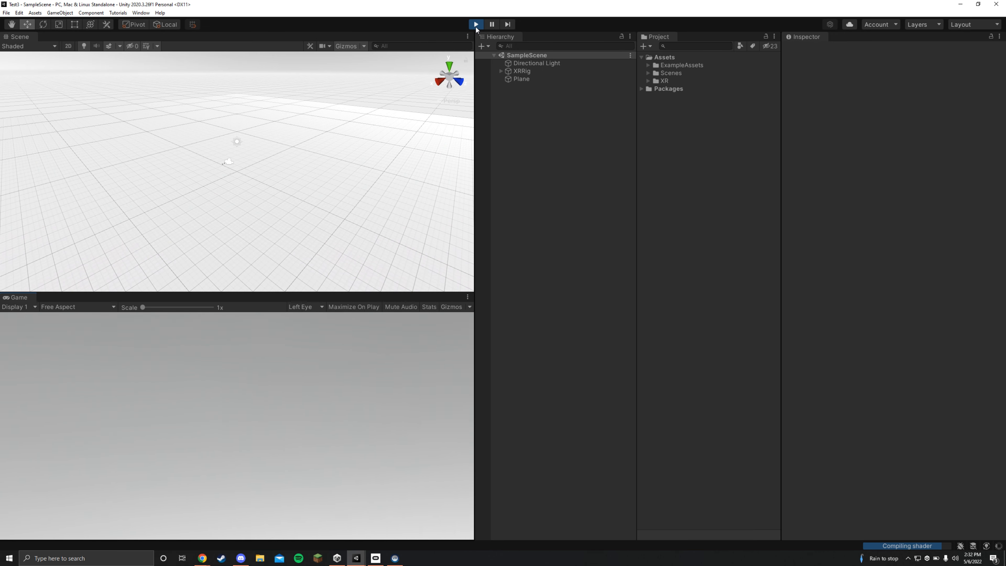
left_click(475, 24)
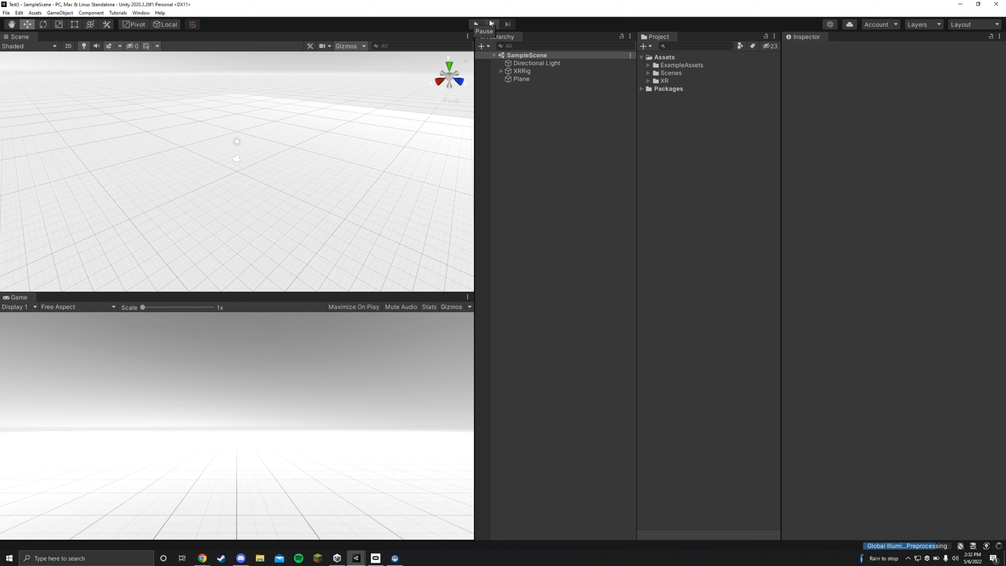
- Expand both controllers under XRRig and set the XRControllerRight position to Y -0.02 and Z 0.06
left_click(501, 71)
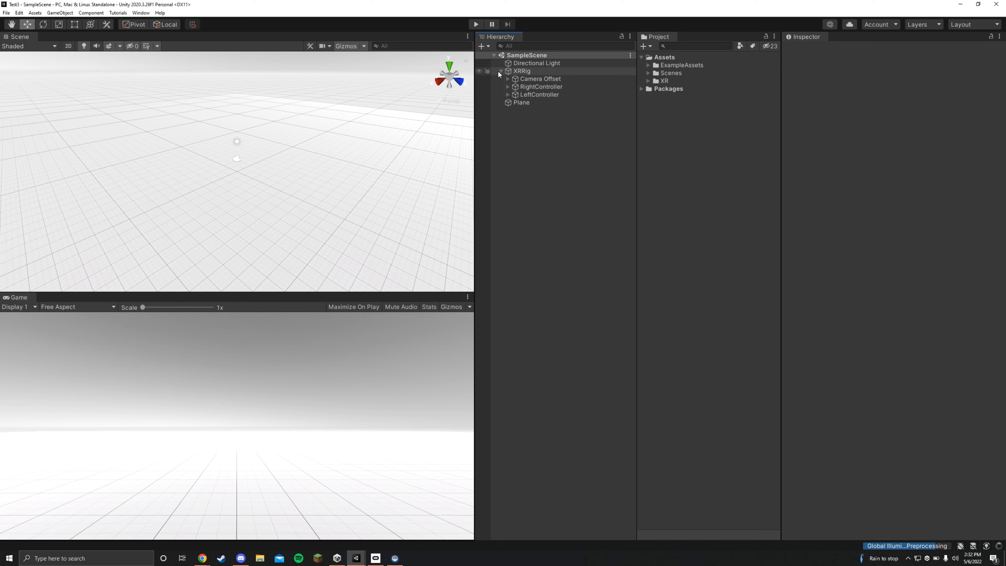
left_click(508, 87)
left_click(507, 102)
left_click(551, 94)
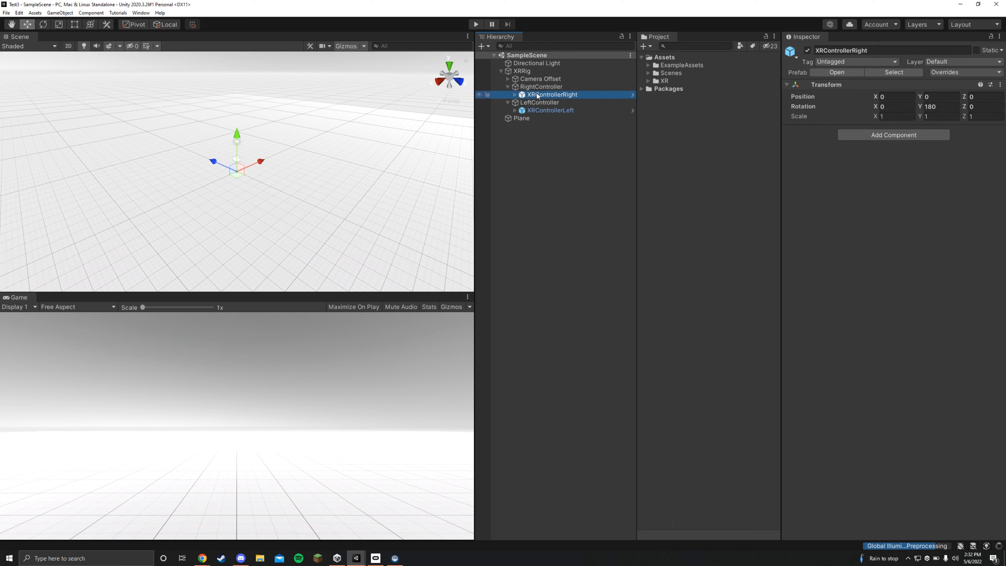
left_click(891, 97)
key("Tab")
type("-0.02")
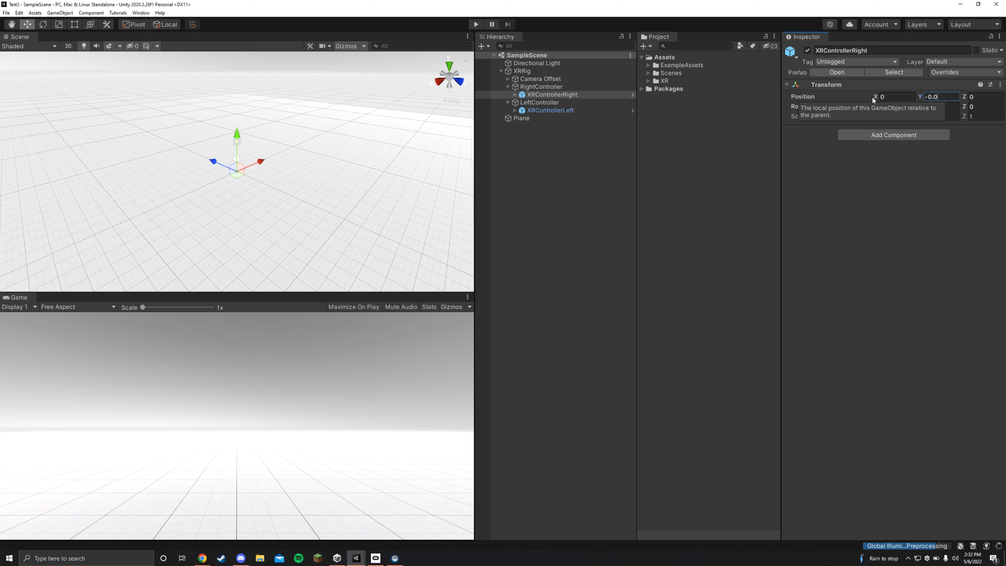
key("Tab")
type("0.06")
key("Return")
- Set the X rotation of XRControllerRight to -60 and copy its Transform component
left_click(898, 109)
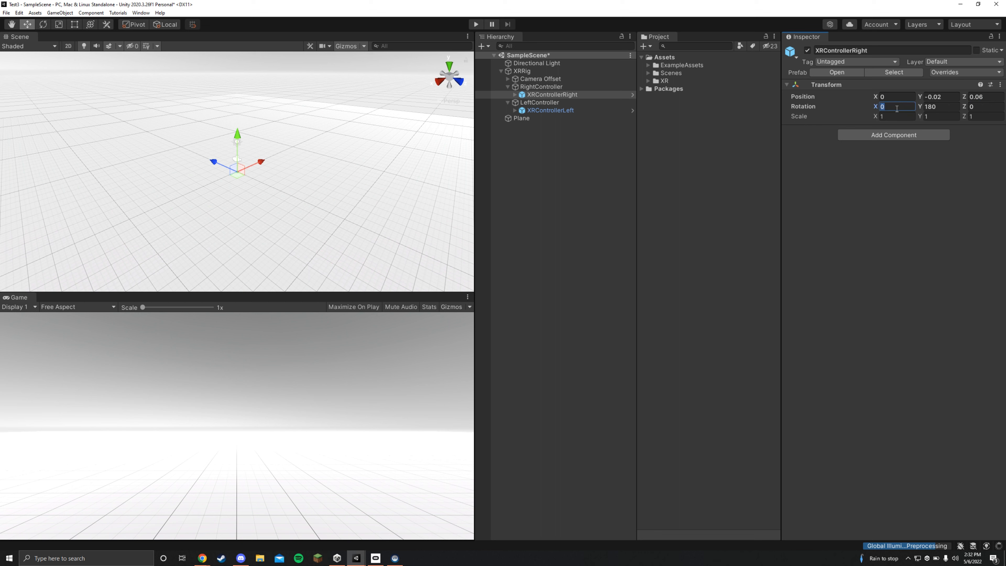
type("-60")
key("Return")
left_click(1000, 85)
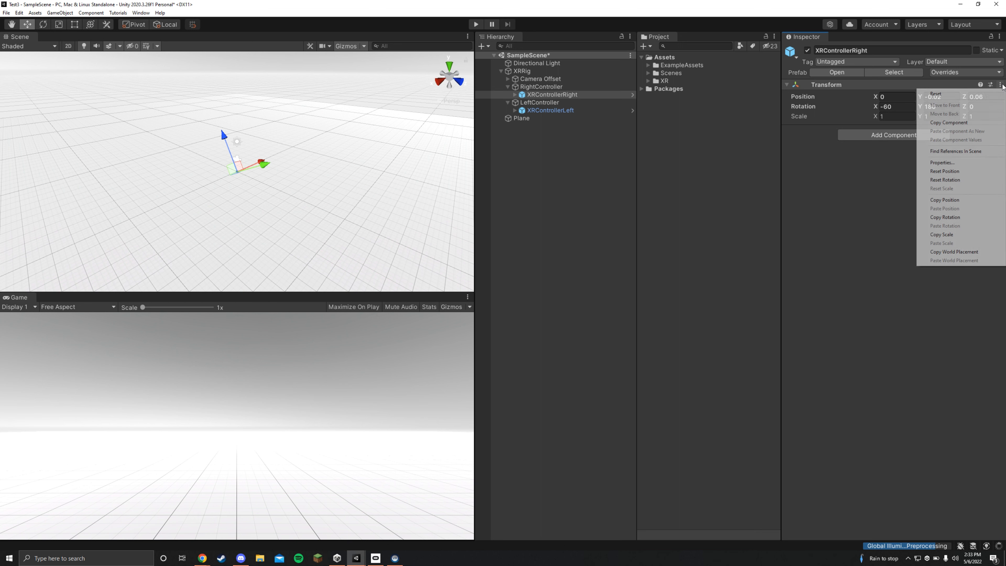
left_click(958, 123)
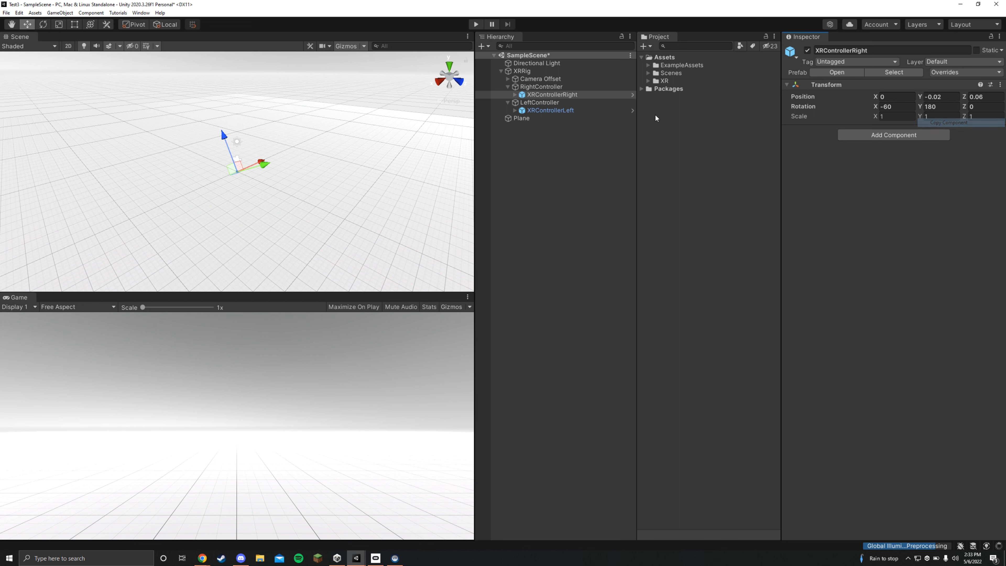
- Paste the copied Transform values onto XRControllerLeft and test the scene in Play mode, stopping it again
left_click(548, 111)
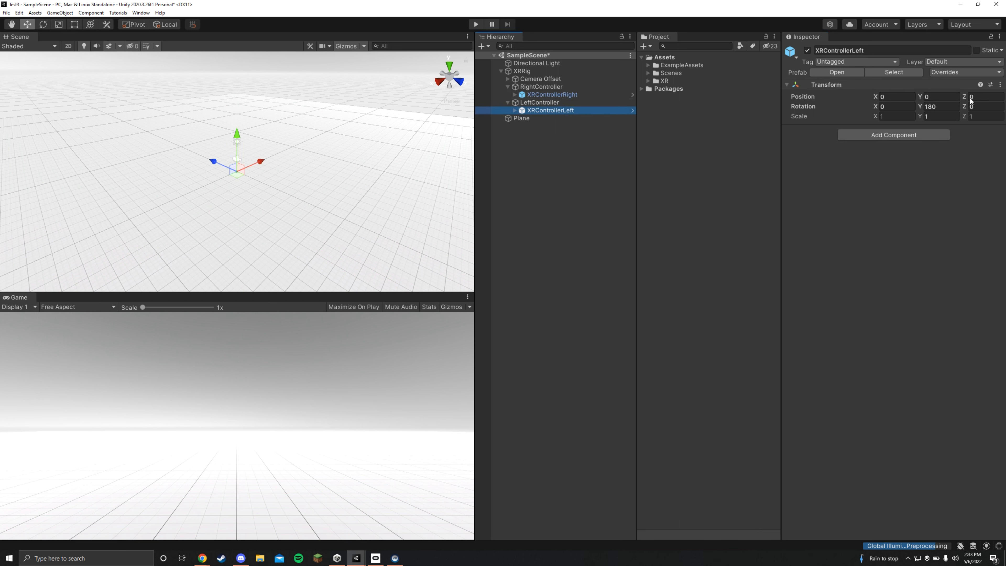
left_click(1000, 85)
left_click(943, 137)
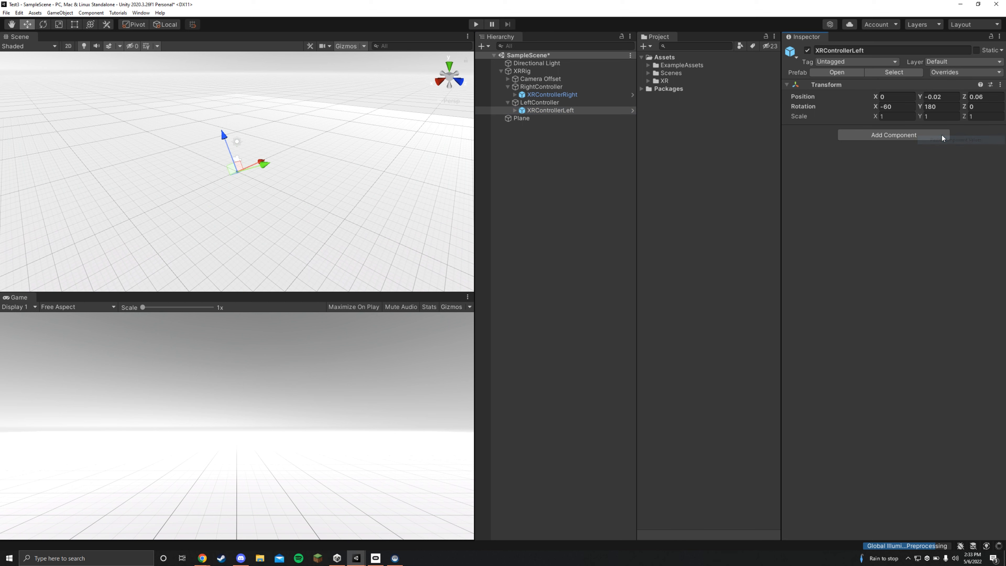
left_click(476, 26)
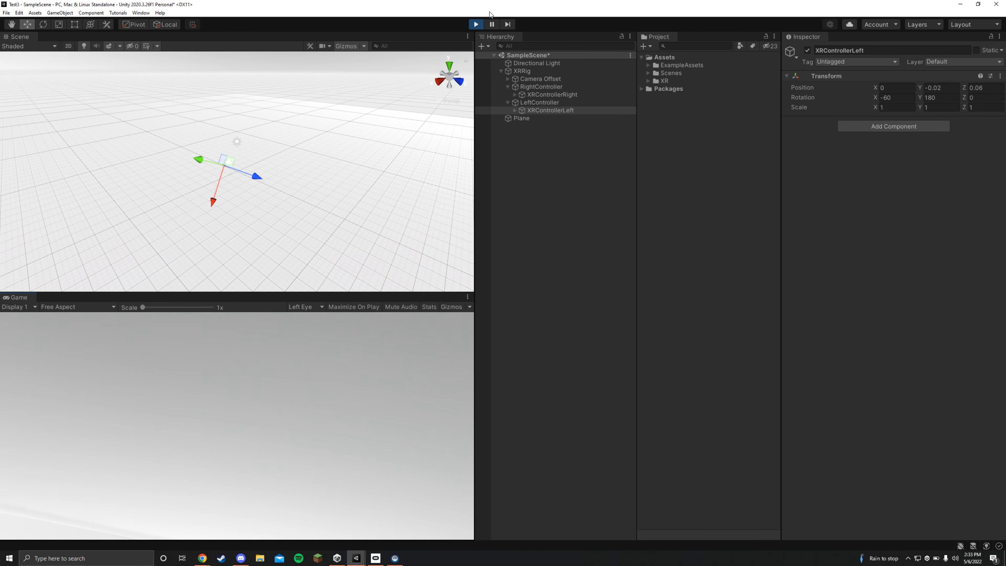
left_click(476, 26)
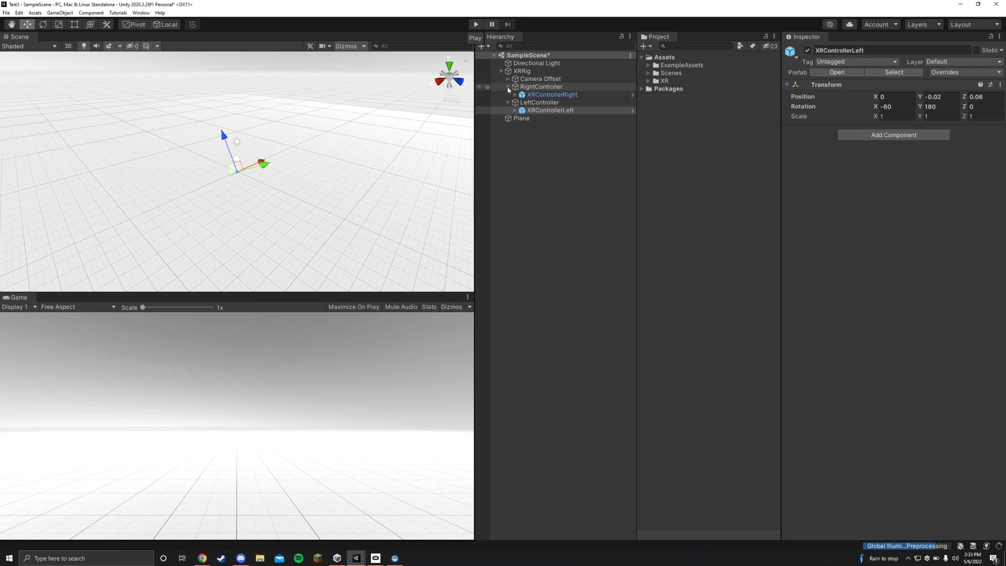
- Enable preview packages in the Package Manager's advanced project settings, accept the notice, and close the settings
left_click(523, 103)
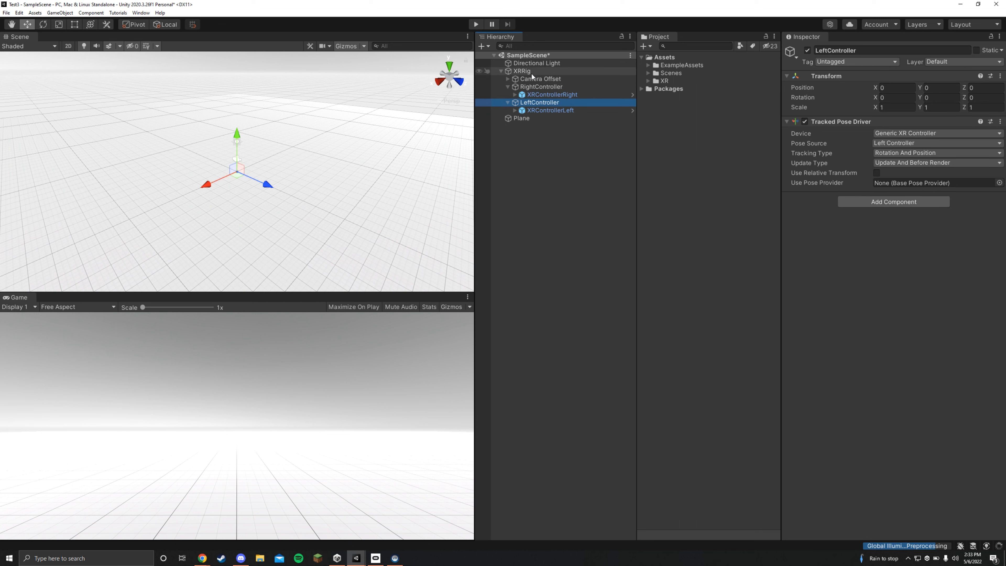
left_click(523, 71)
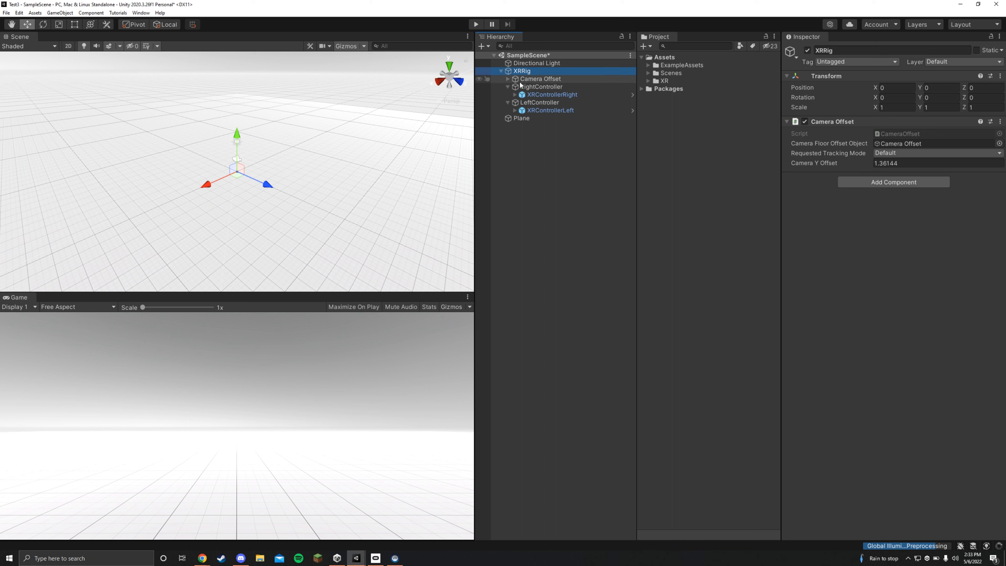
left_click(140, 14)
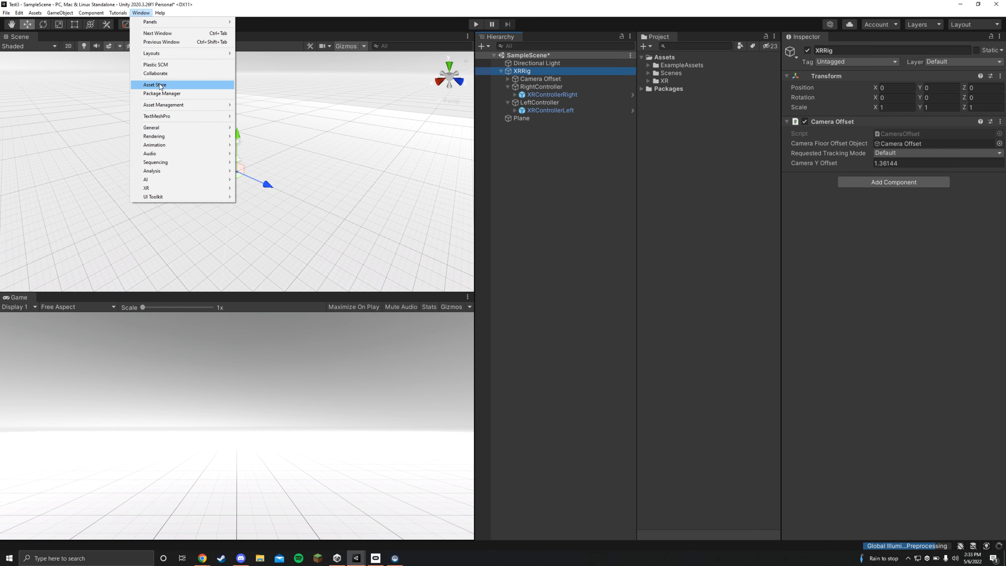
left_click(161, 93)
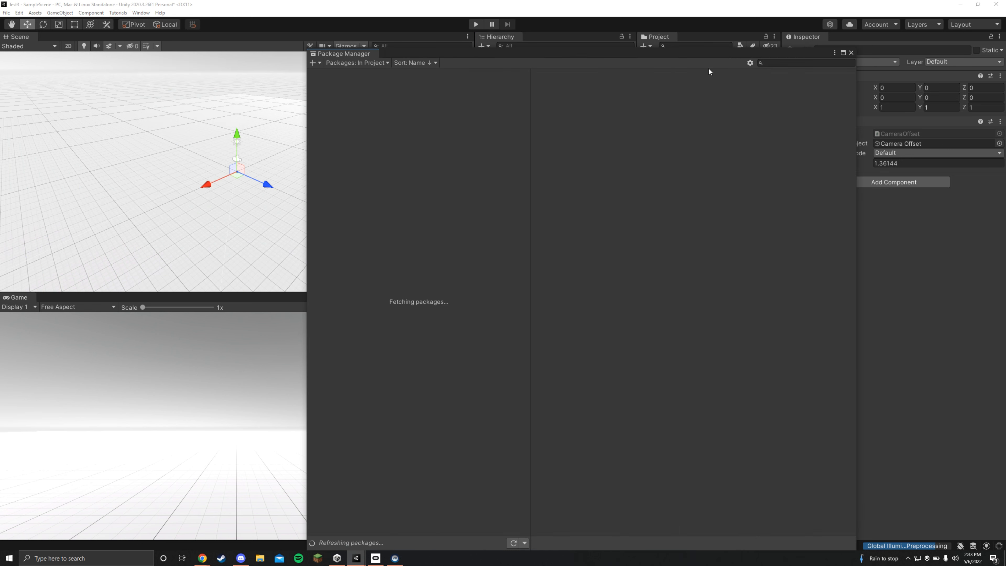
left_click(751, 64)
left_click(775, 73)
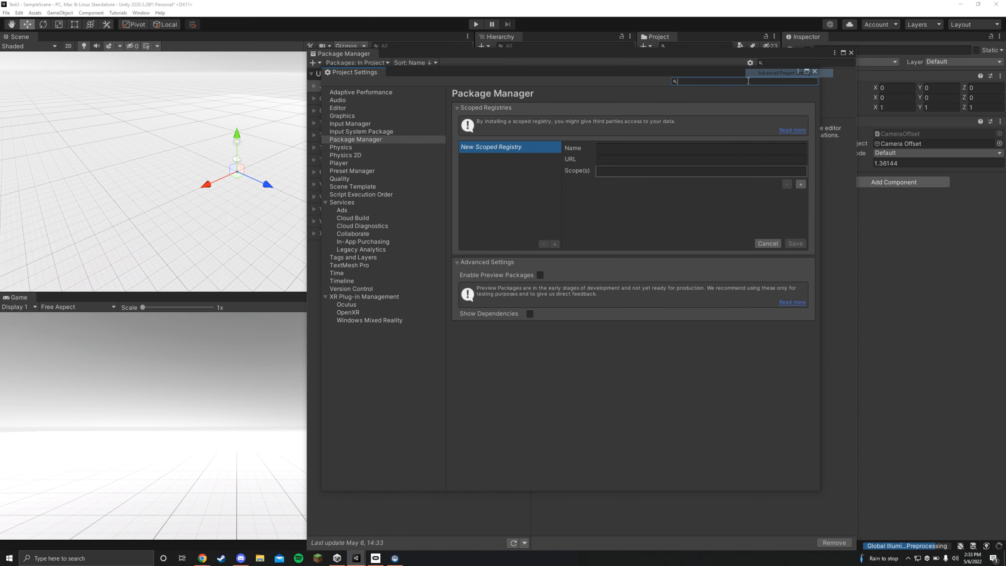
left_click(540, 275)
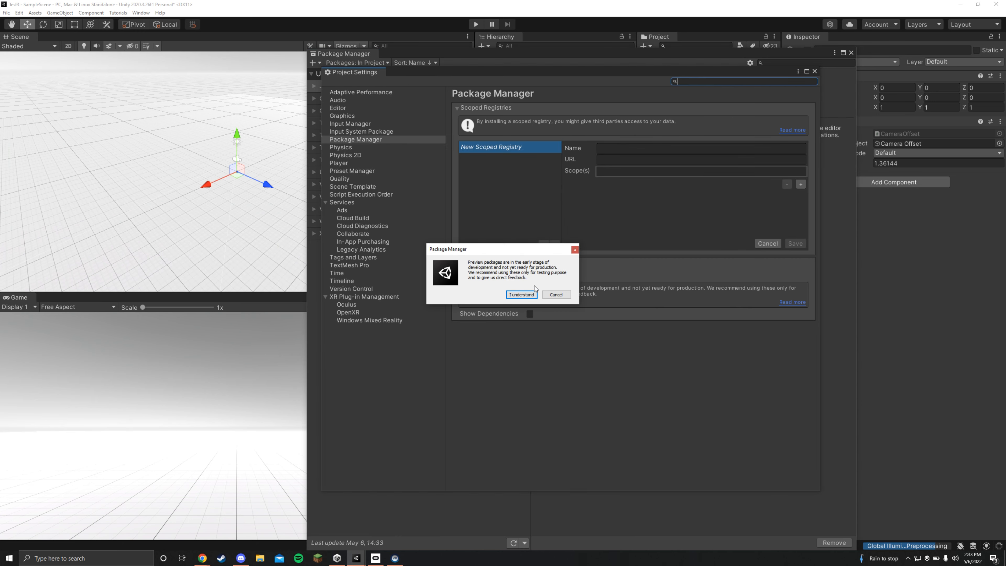
left_click(522, 294)
left_click(815, 71)
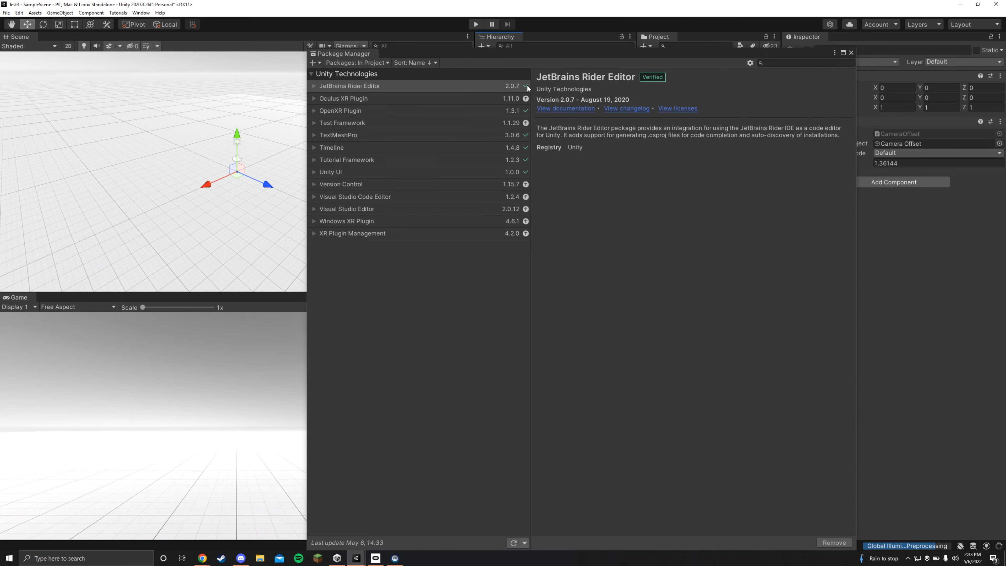
- Find "XR inter" in the Unity Registry packages, install XR Interaction Toolkit, and close the Package Manager
left_click(376, 63)
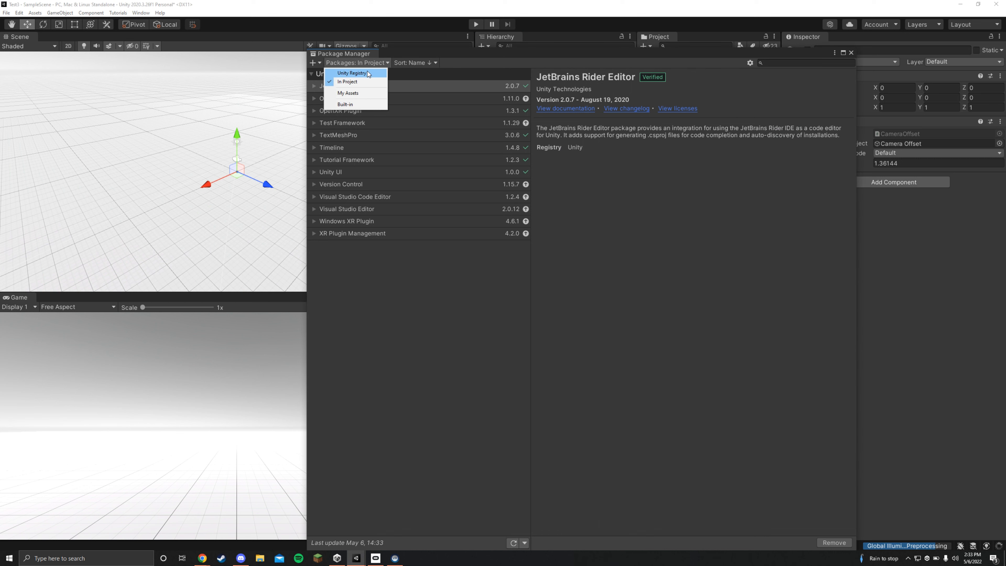
left_click(370, 74)
left_click(790, 63)
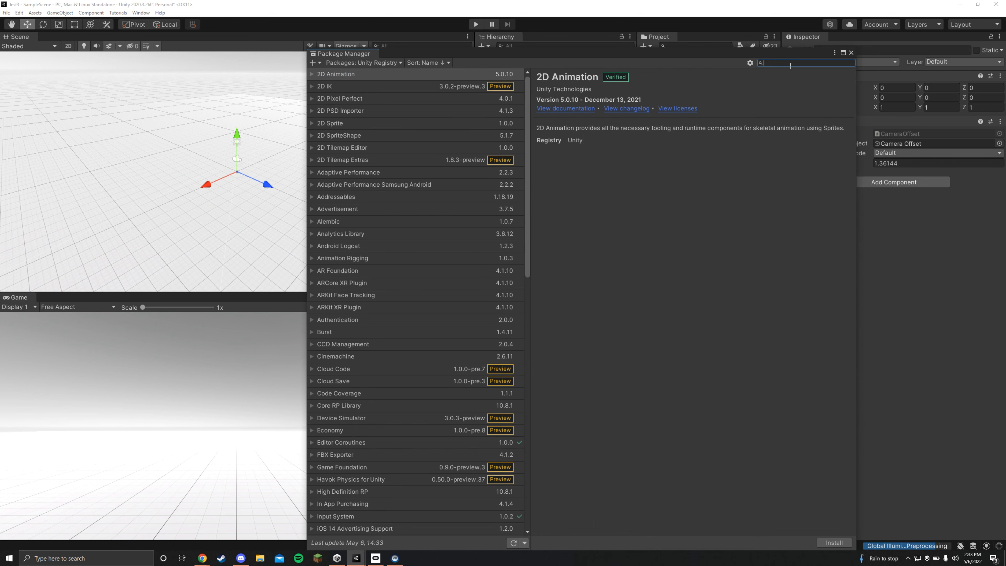
type("XR inter")
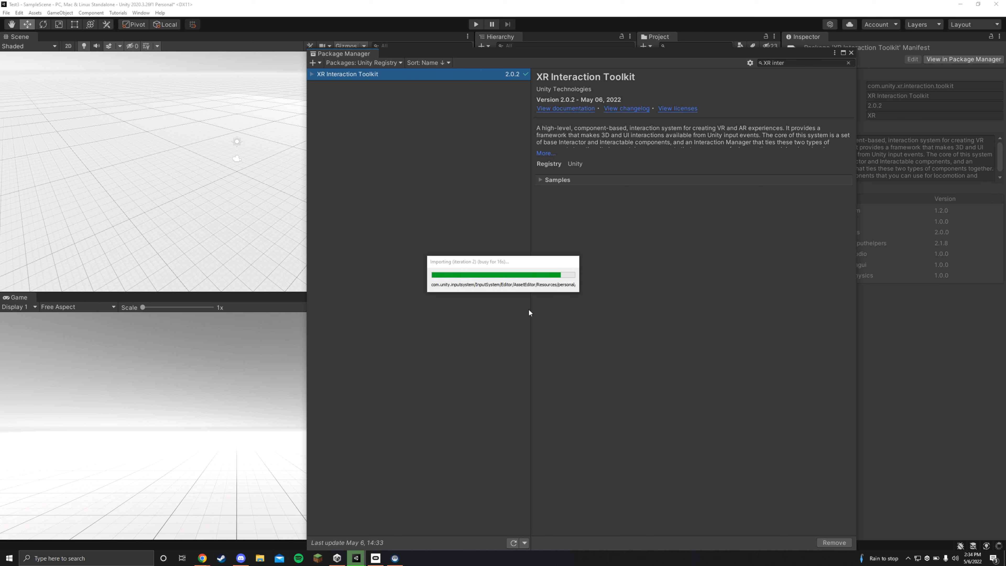
left_click(554, 325)
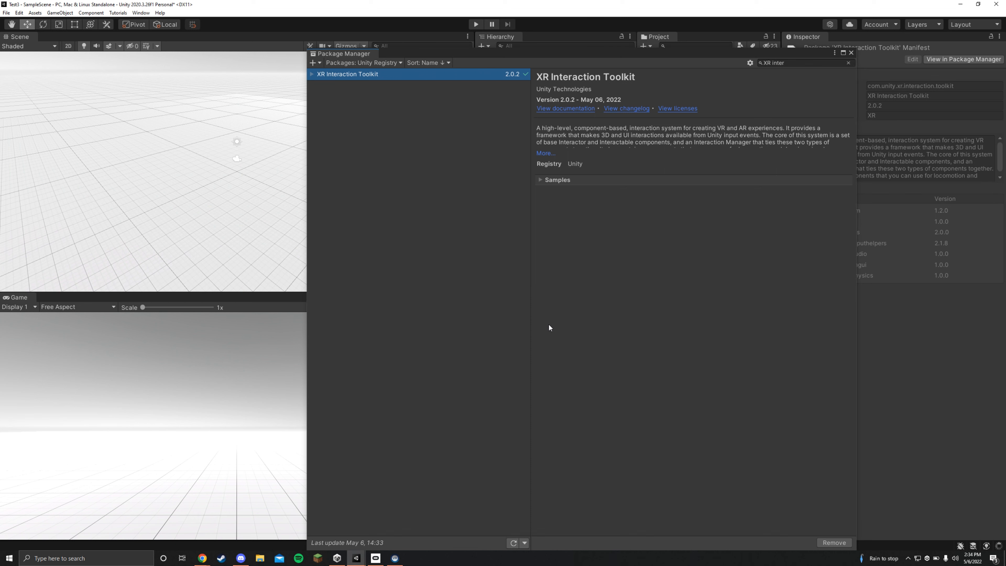
left_click(851, 53)
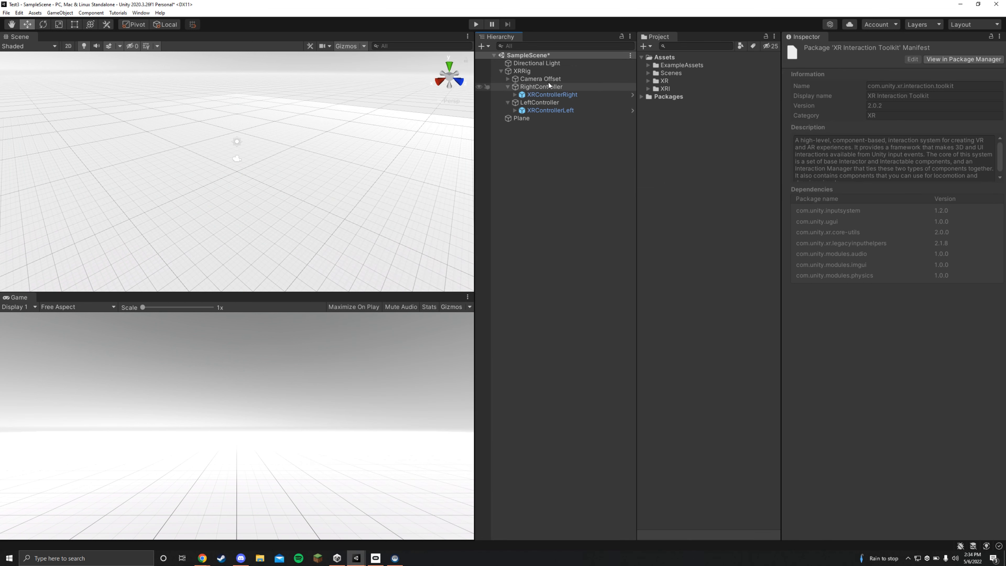
- Remove the Camera Offset component from XRRig
left_click(543, 74)
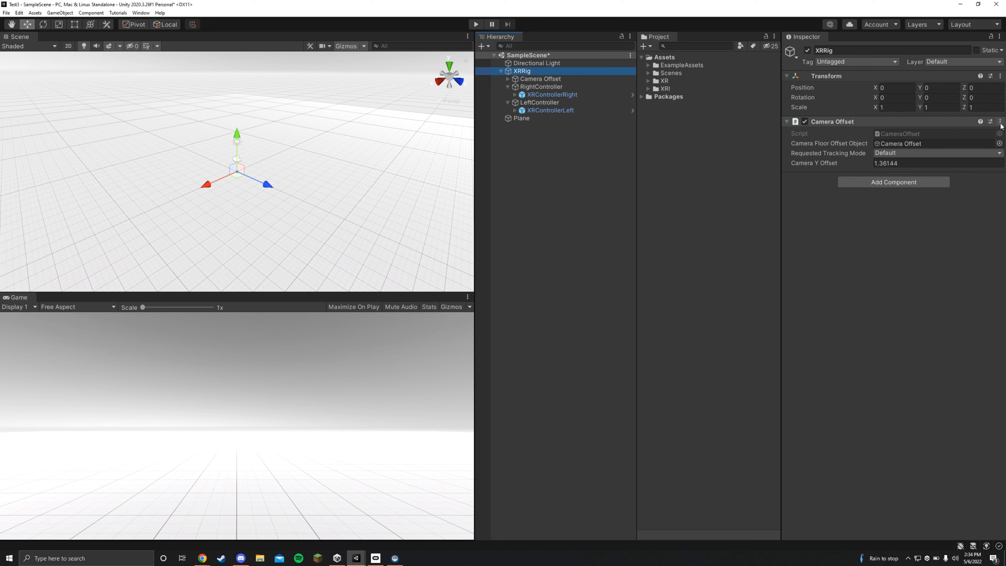
left_click(1000, 122)
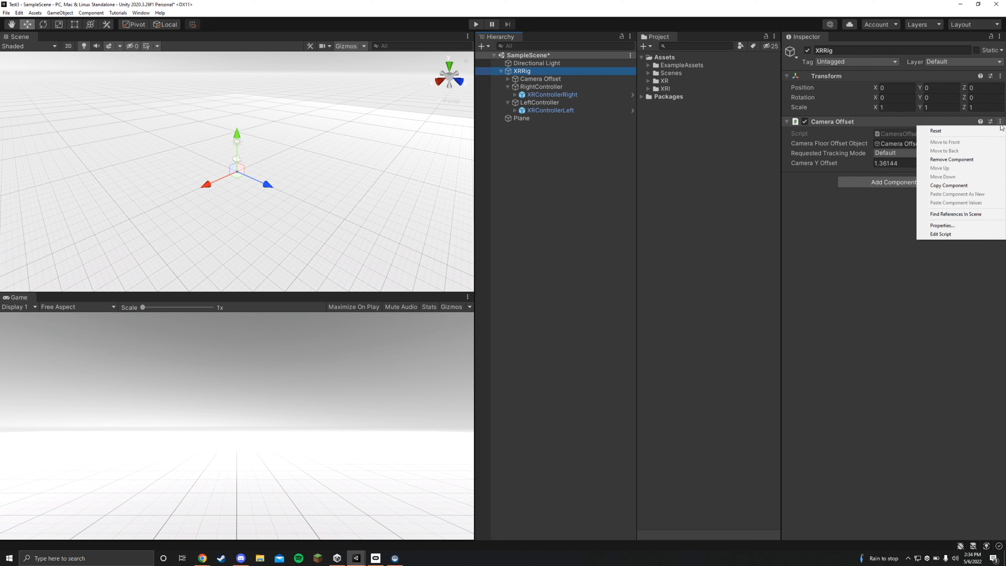
left_click(966, 159)
- Add an XR Origin component to XRRig
left_click(879, 128)
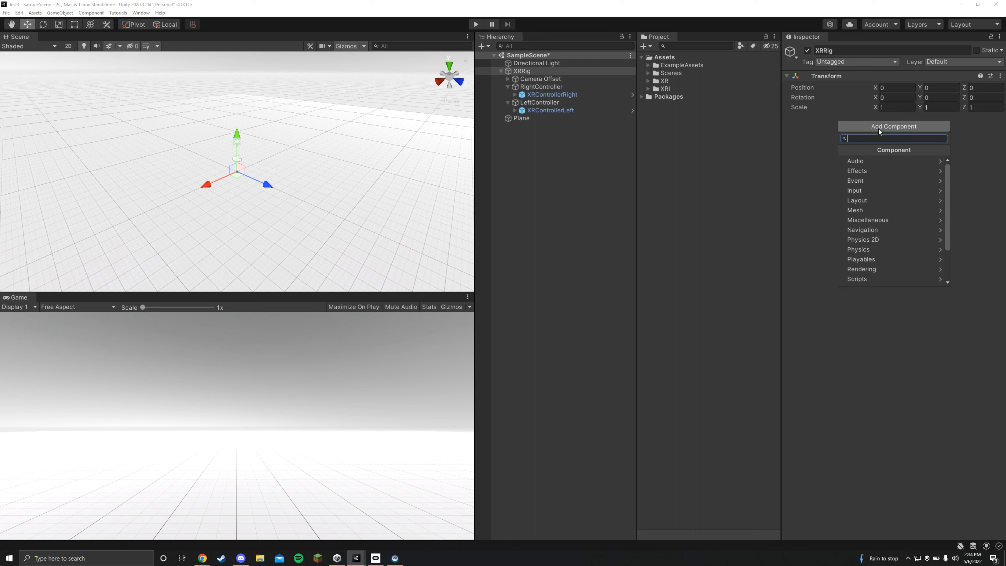
type("xr or")
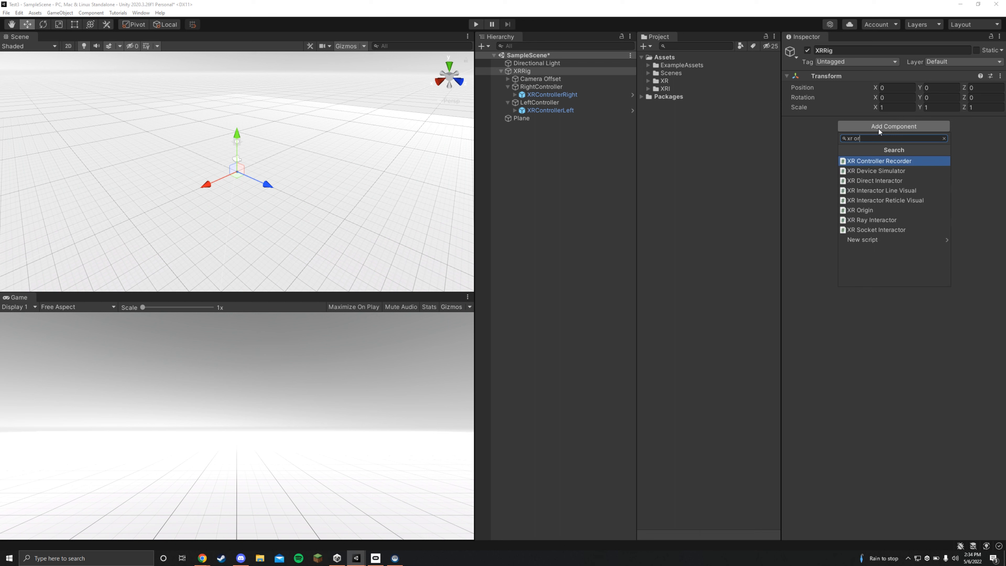
type("gin")
key("BackSpace")
key("BackSpace")
key("BackSpace")
key("BackSpace")
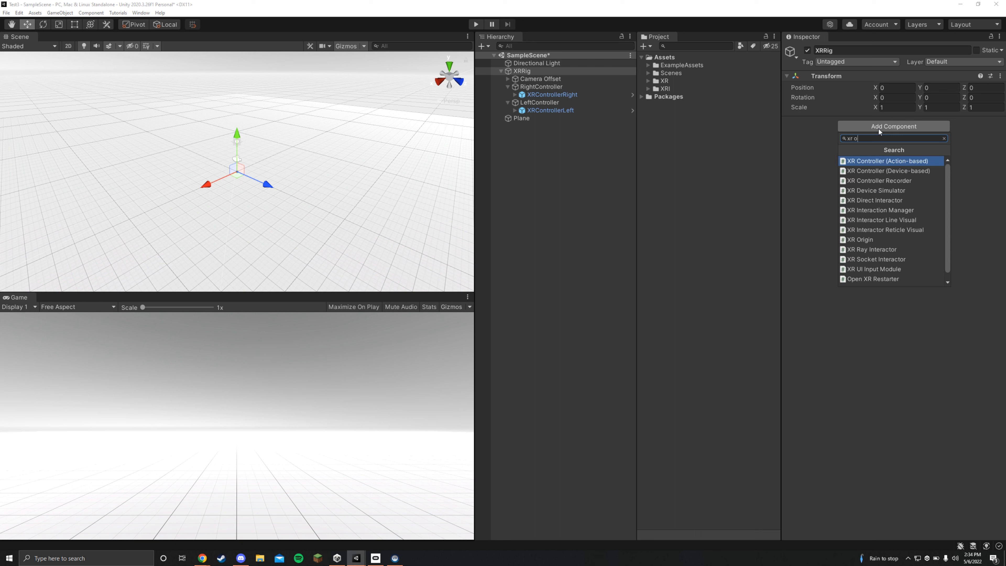
type("ri")
key("Return")
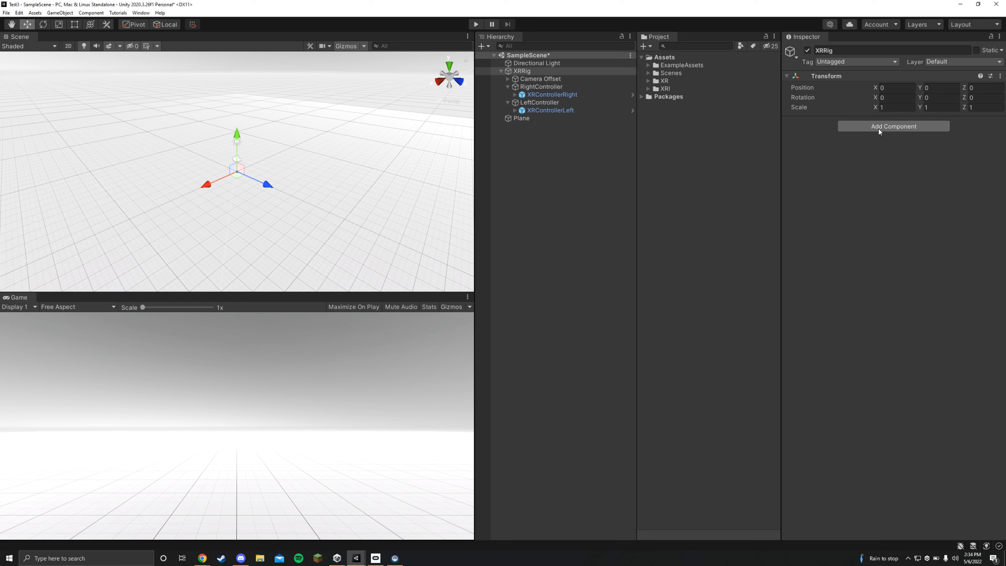
- Assign the Camera Offset object as XR Origin's Camera Floor Offset Object and set its Tracking Origin Mode to Floor
left_click_drag(558, 81, 884, 160)
left_click(887, 173)
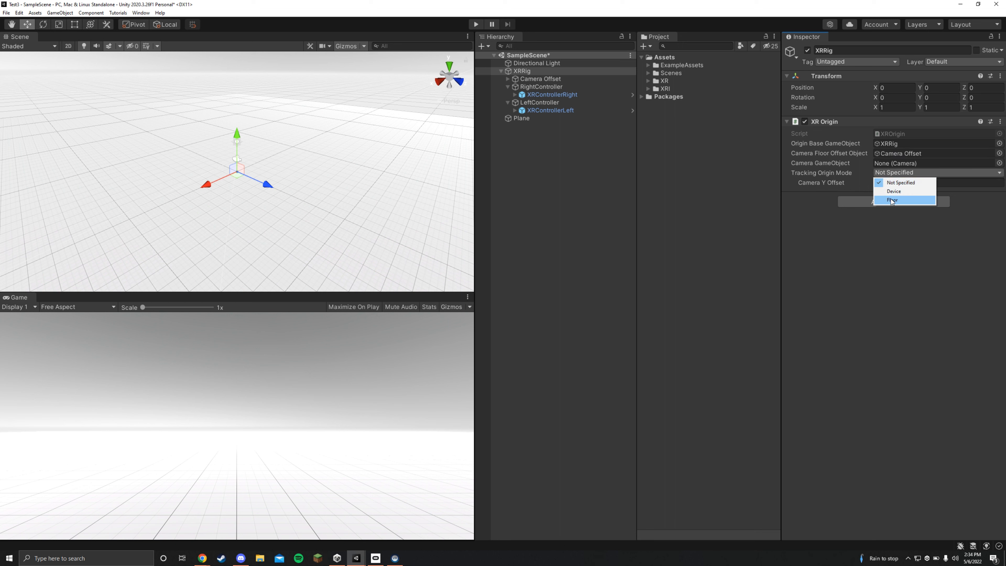
left_click(892, 200)
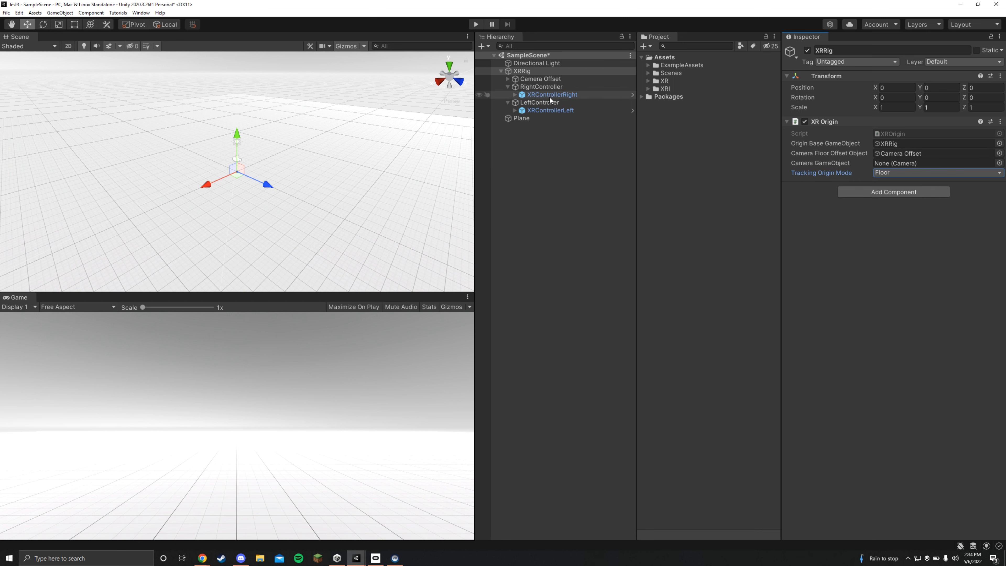
- Replace the Tracked Pose Driver on RightController with an XR Controller (Device-based) component
left_click(549, 86)
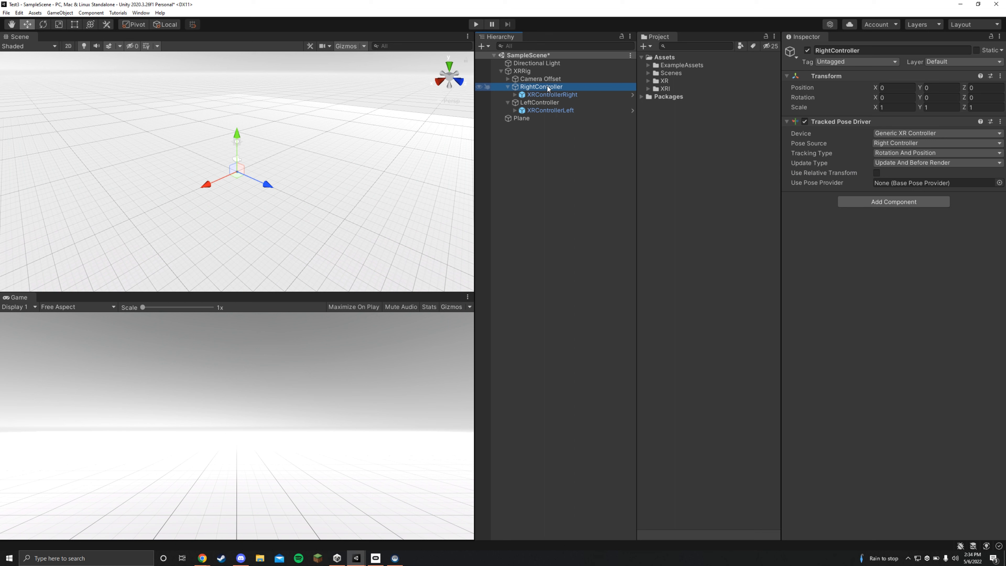
left_click(999, 123)
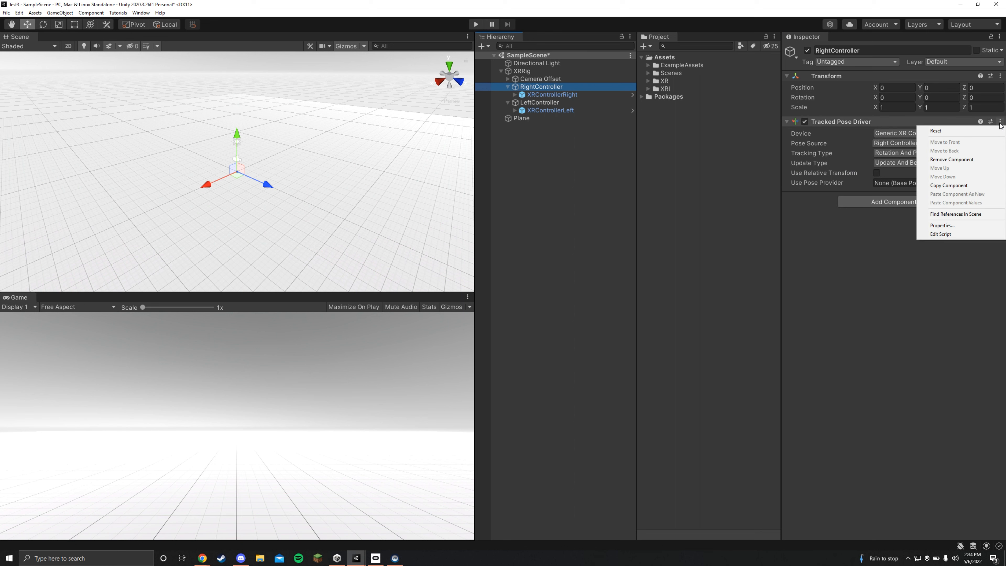
left_click(971, 160)
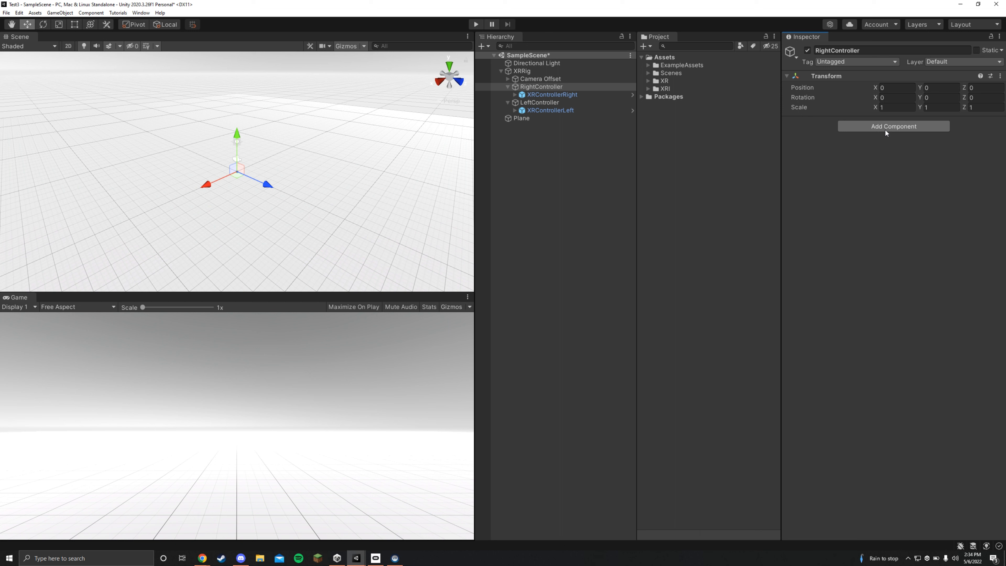
left_click(886, 129)
type("xr con")
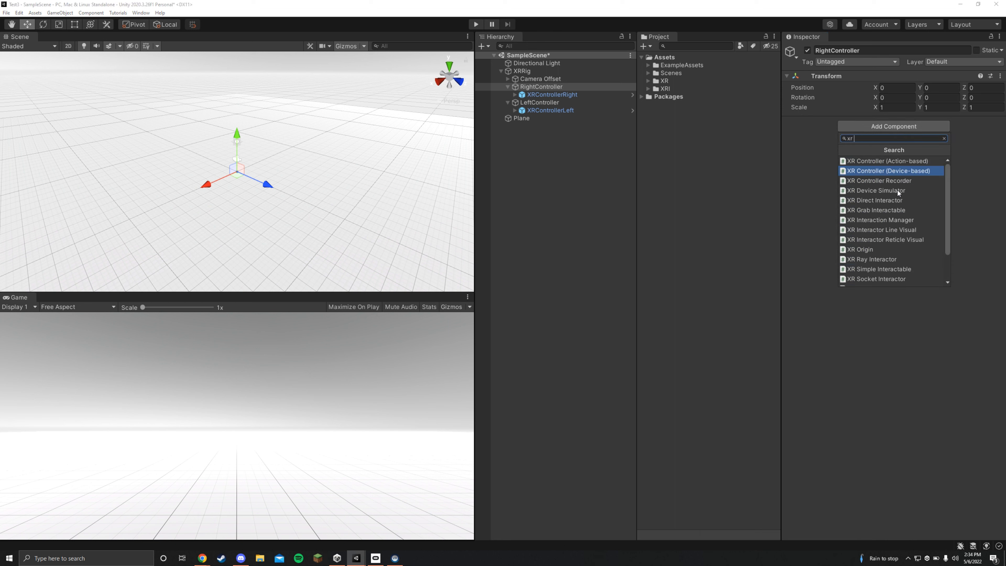
left_click(895, 174)
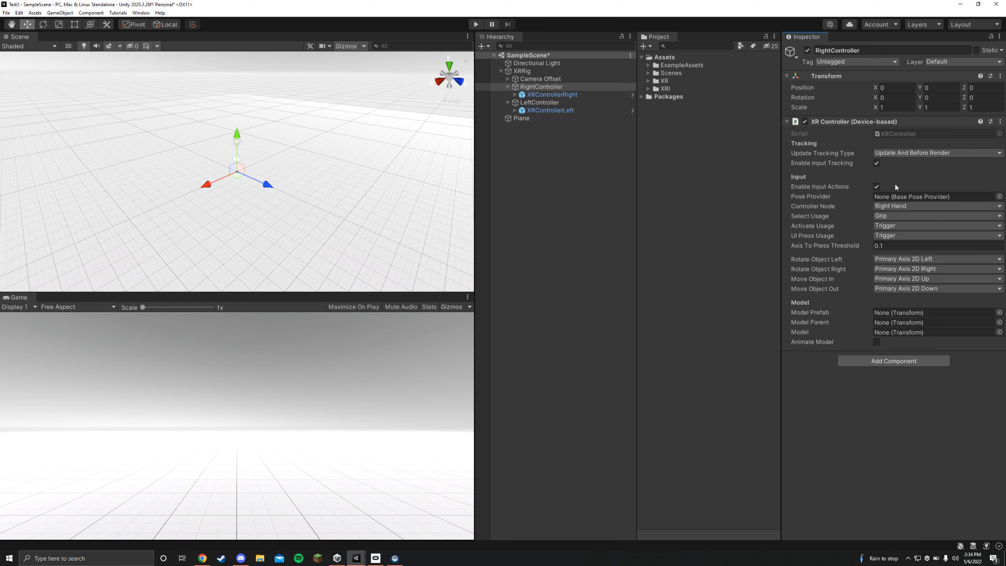
- Replace the Tracked Pose Driver on LeftController with XR Controller (Device-based) and set its Controller Node to Left Hand
left_click(558, 104)
left_click(1000, 121)
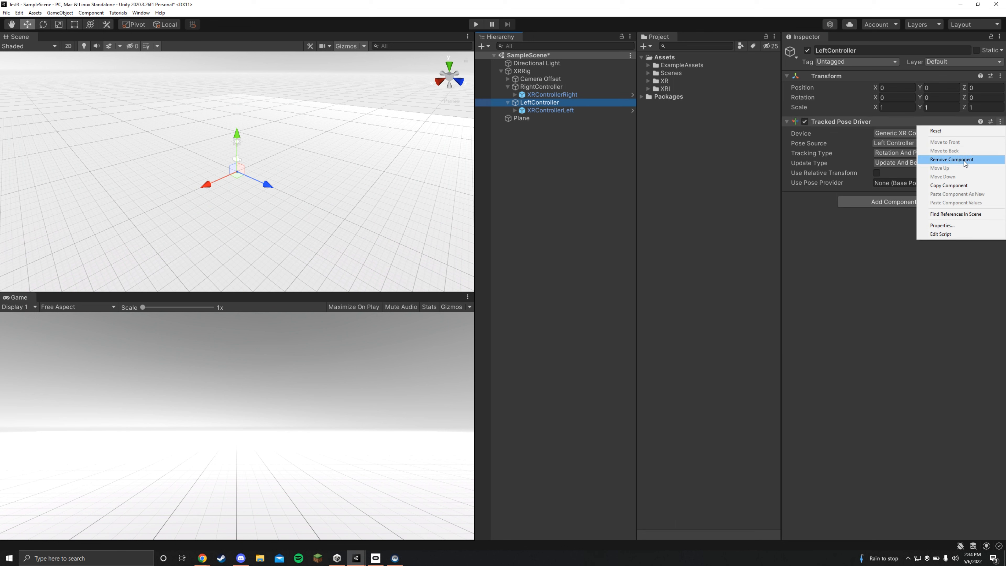
left_click(951, 159)
left_click(893, 125)
left_click(895, 173)
left_click(903, 203)
left_click(898, 240)
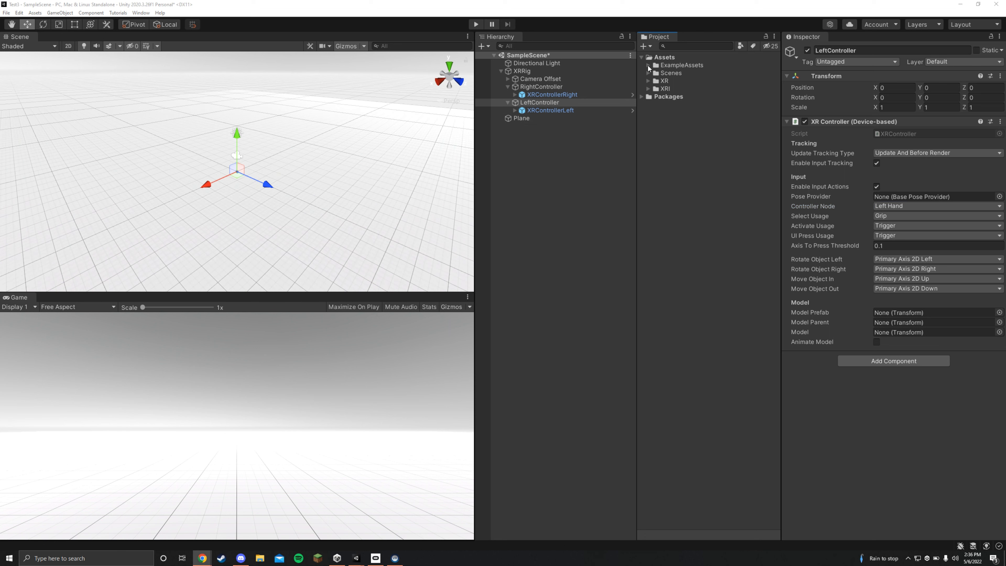
- Create a material named Red in the ExampleAssets/Materials folder
left_click(648, 66)
left_click(655, 73)
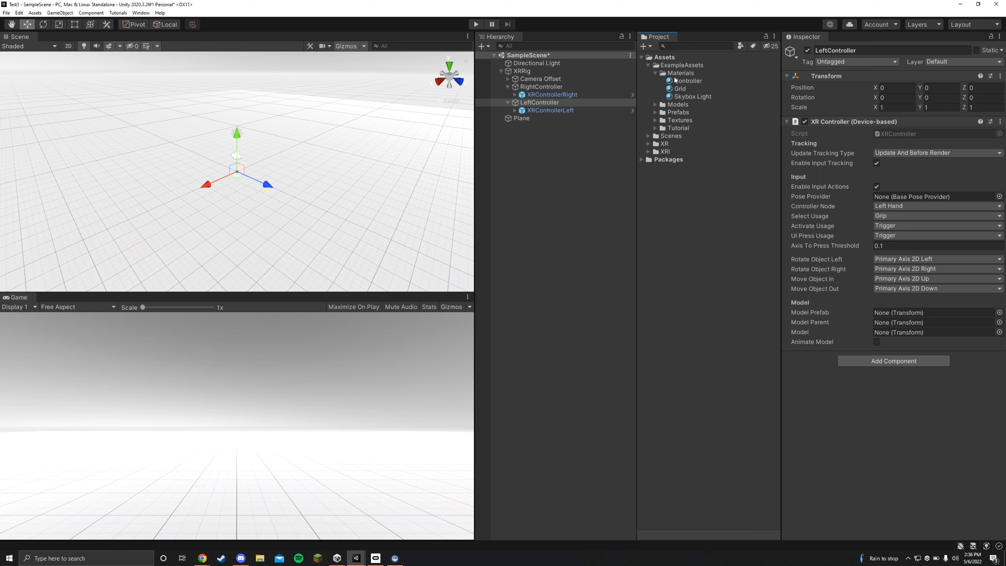
right_click(676, 75)
mouse_move(689, 80)
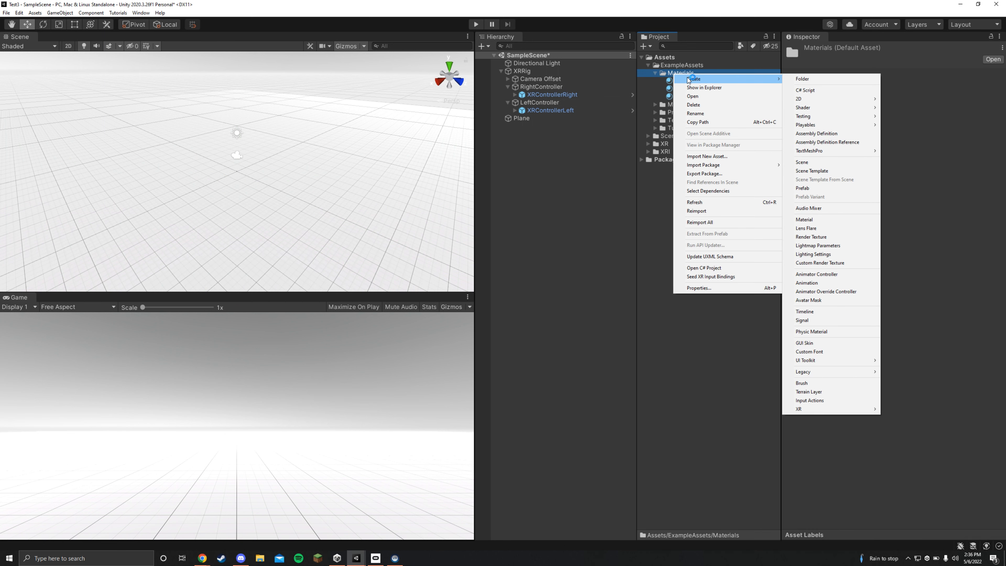
mouse_move(816, 152)
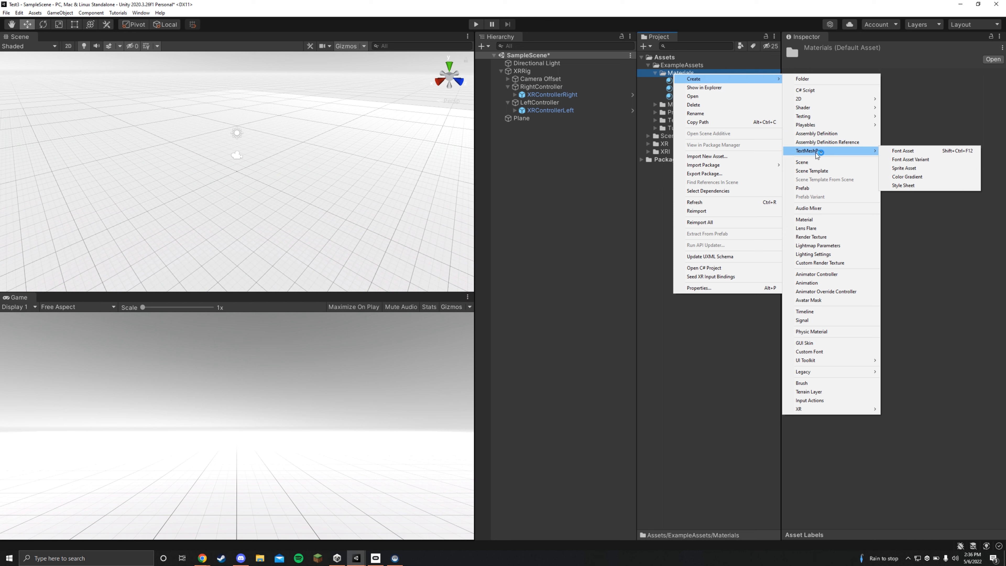
left_click(825, 220)
type("Red")
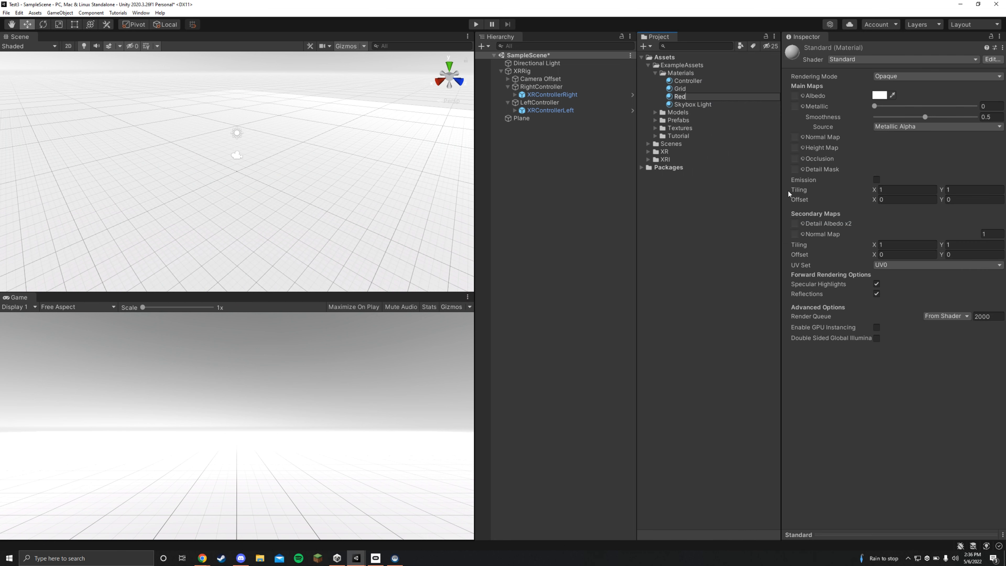
- Set the Red material's albedo color to pure red (FF0000)
key("Return")
left_click(879, 95)
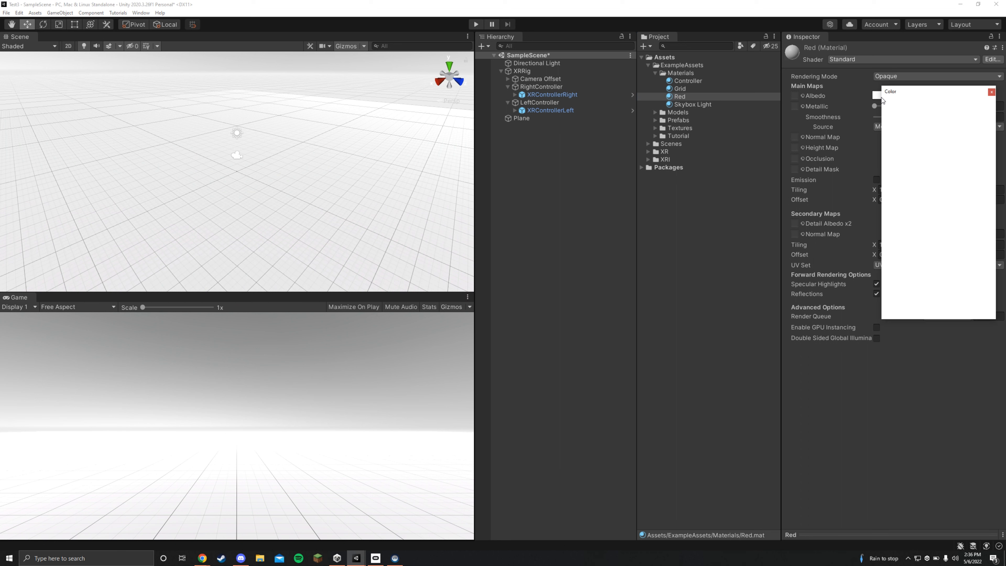
left_click_drag(934, 185, 975, 114)
left_click(991, 92)
- Duplicate the Red material and rename the copy to Brown
left_click(709, 100)
key("ctrl+d")
right_click(707, 98)
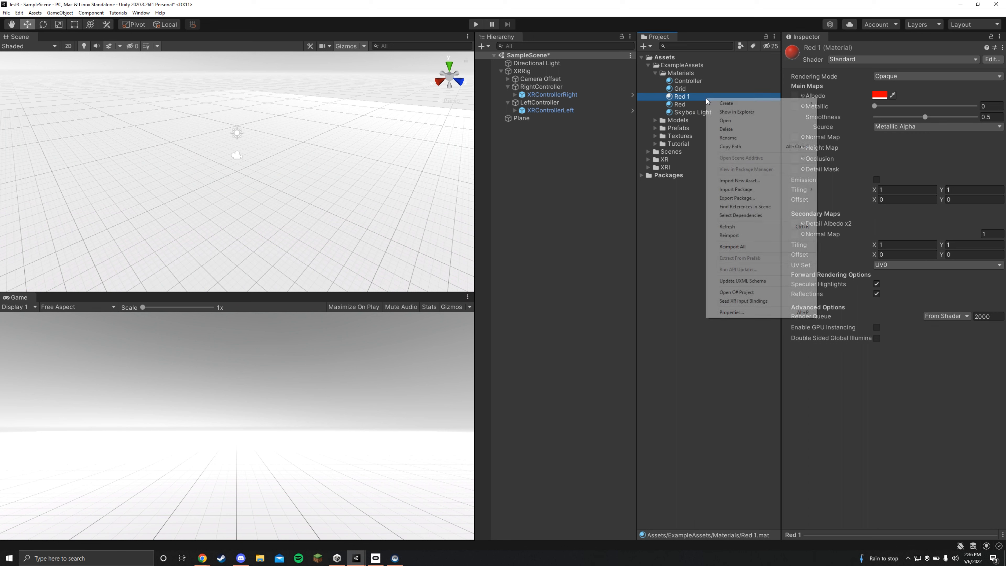
left_click(737, 140)
type("Brown")
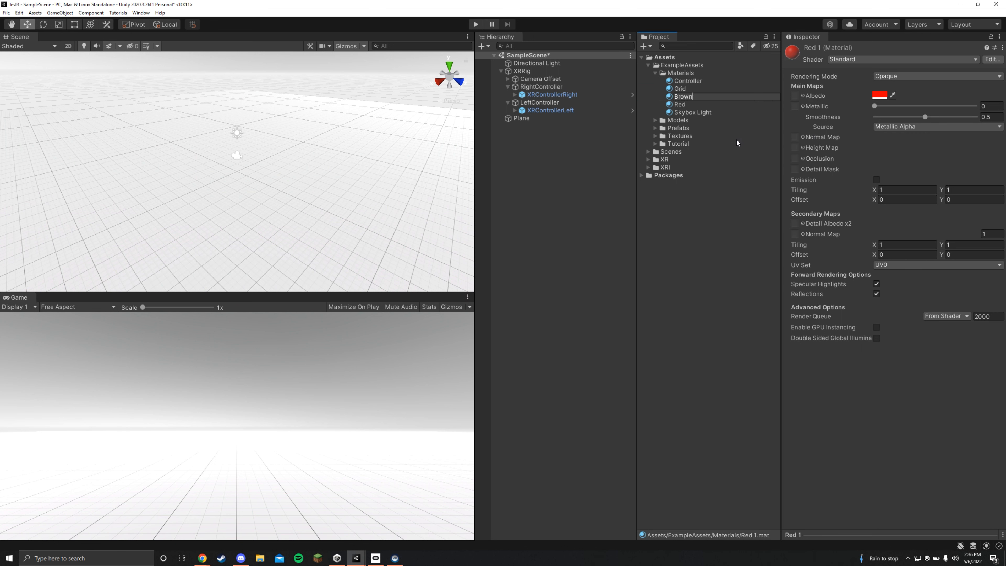
key("Return")
- Set the Brown material's albedo to a brown of about RGB 147, 95, 0
left_click(877, 96)
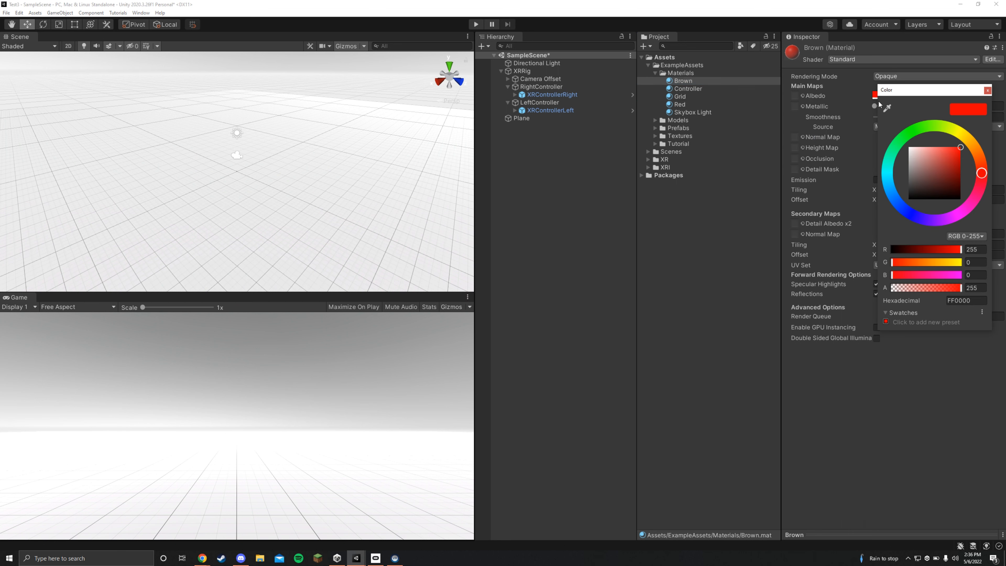
left_click(971, 143)
left_click_drag(953, 165, 970, 167)
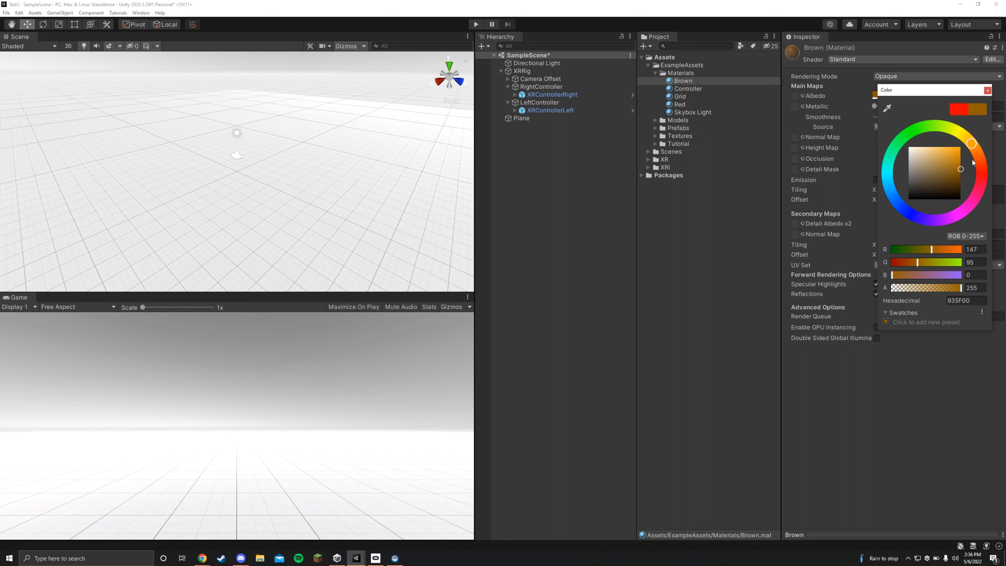
left_click(987, 90)
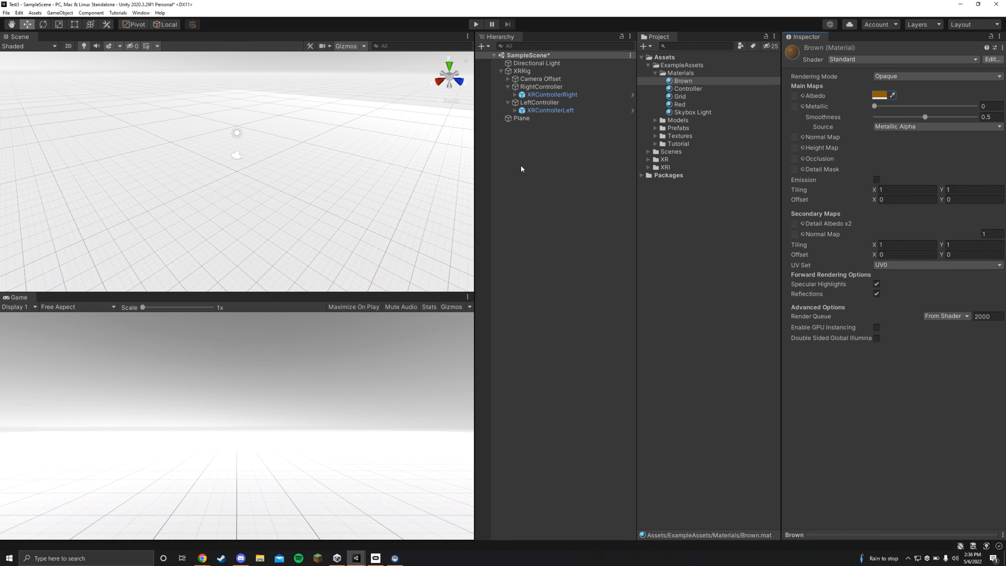
- Add a sphere floating above the plane at about X -2.29, Y 1.61, and apply the Red material to it
right_click(525, 143)
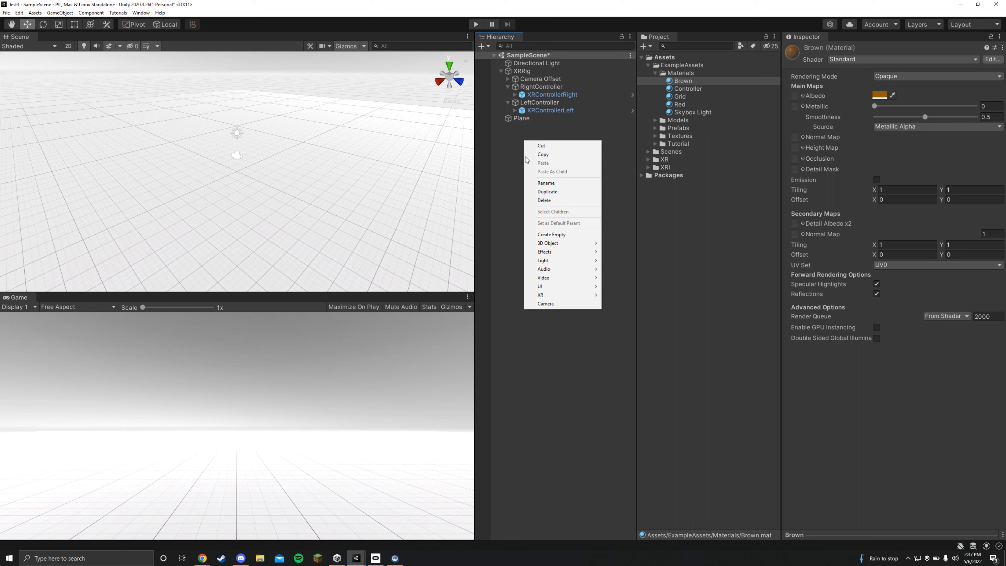
mouse_move(554, 243)
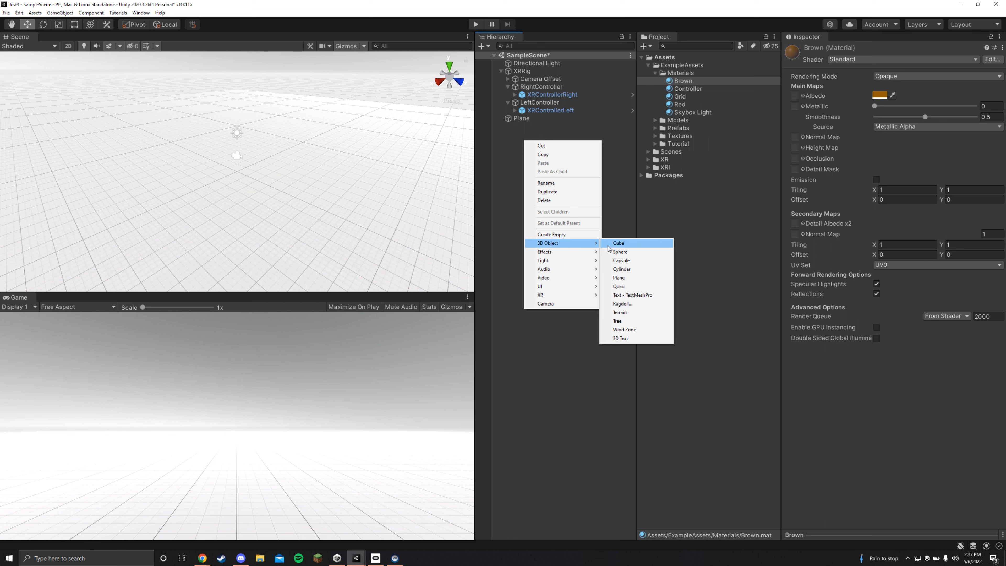
left_click(618, 252)
left_click_drag(237, 136, 238, 115)
left_click_drag(209, 160, 233, 154)
left_click_drag(677, 105, 259, 143)
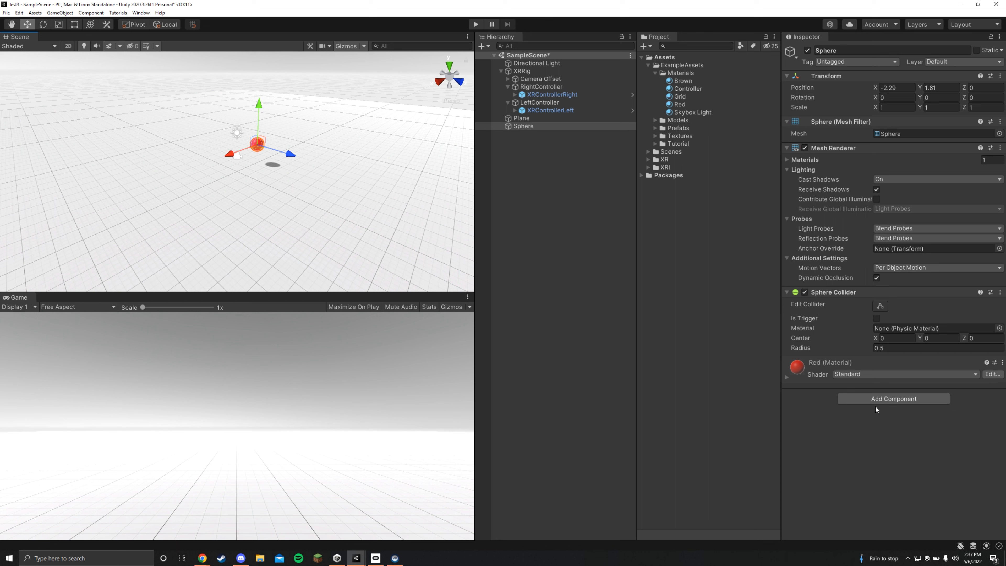
- Add an XR Grab Interactable component to the sphere
left_click(878, 396)
type("xrgrab")
left_click(900, 424)
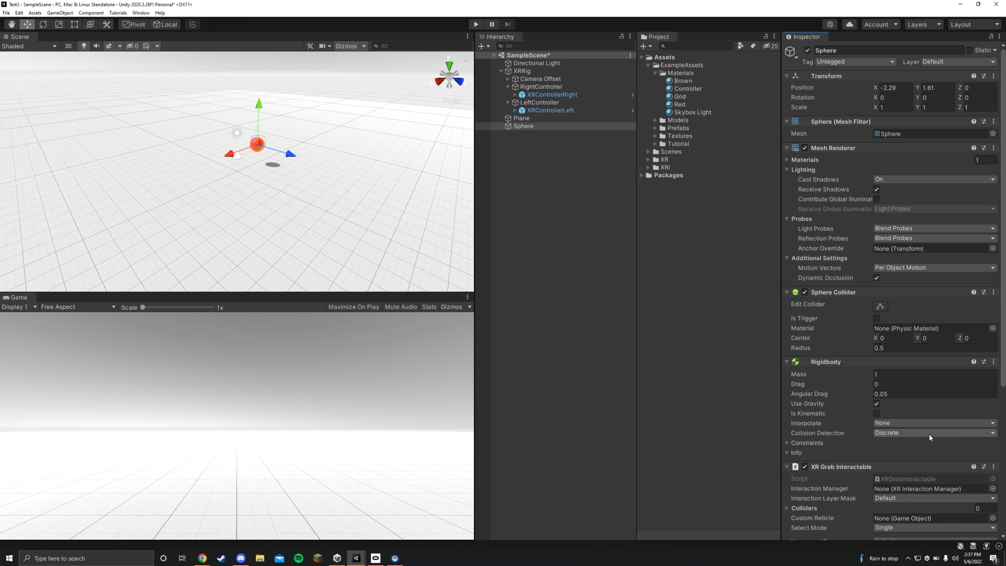
scroll(929, 433, "down", 5)
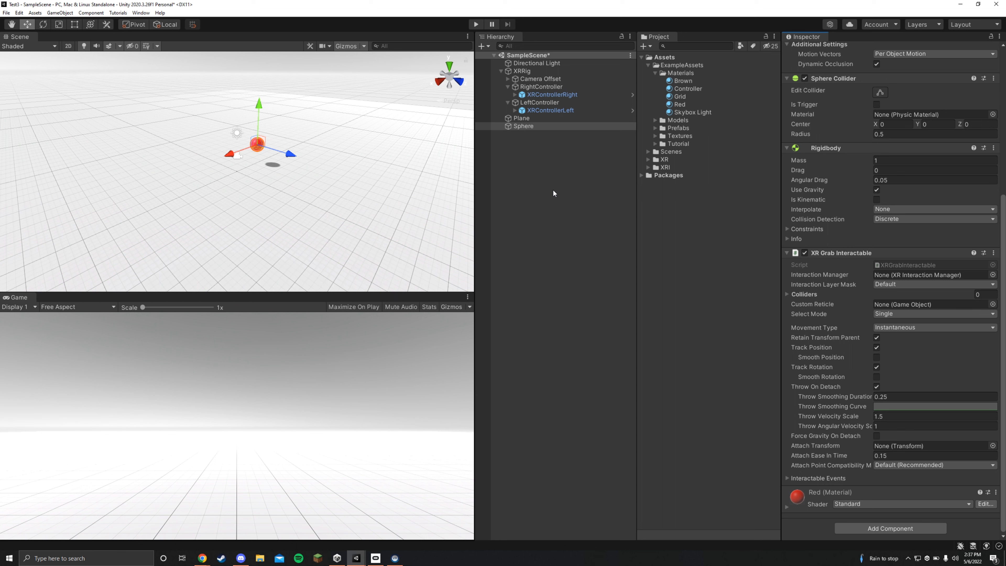
- Add an XR Direct Interactor component to the XRControllerRight object
left_click(541, 94)
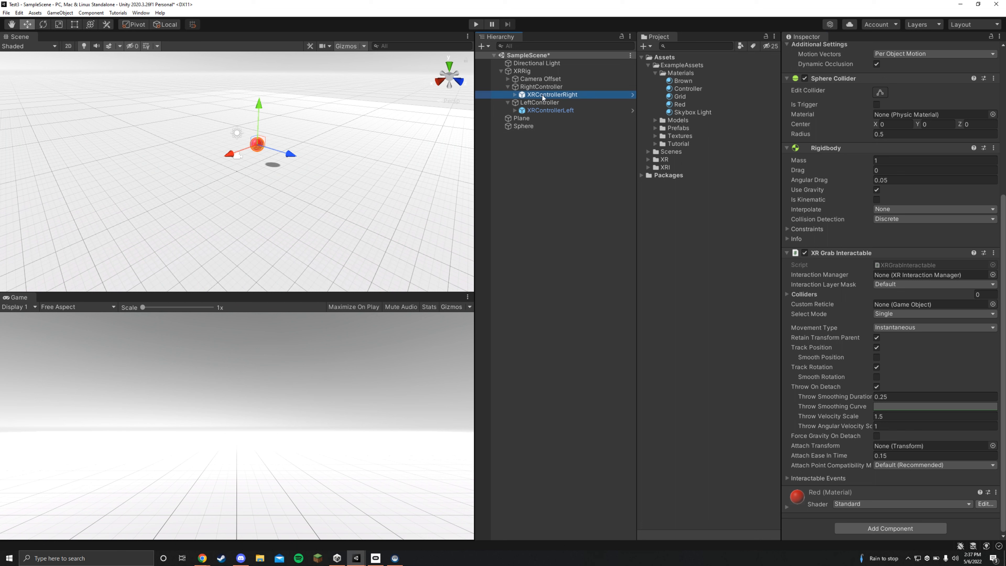
left_click(541, 87)
left_click(544, 95)
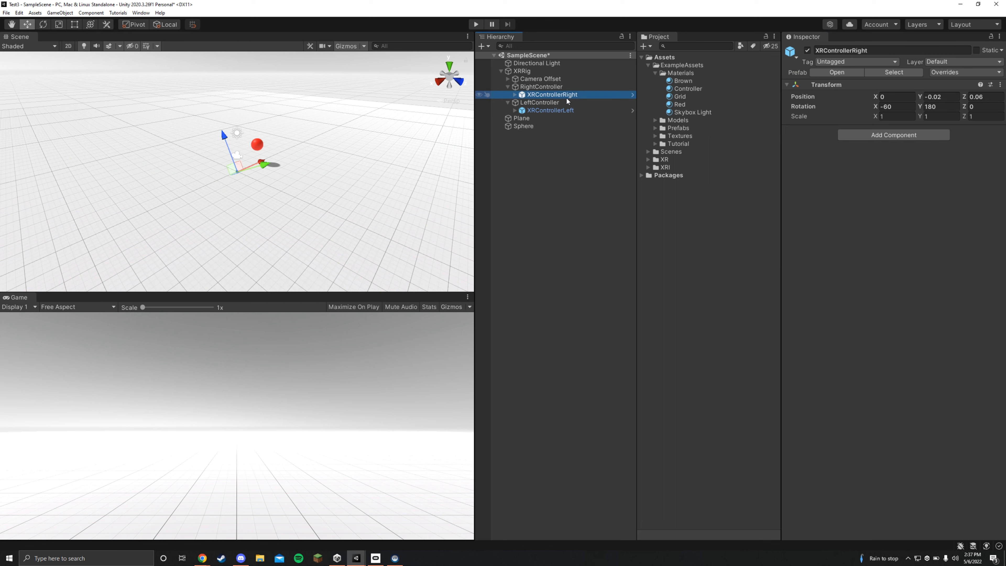
left_click(886, 135)
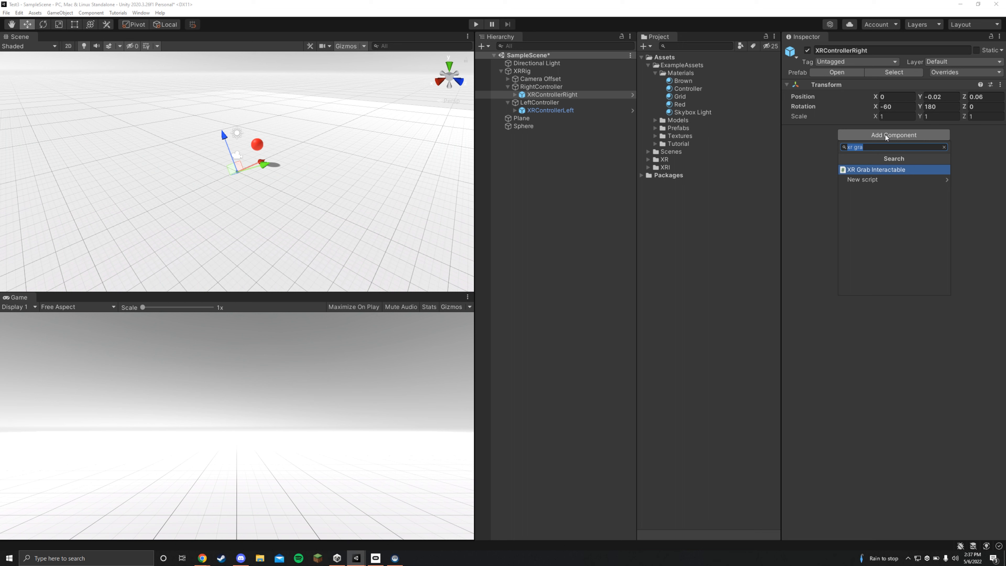
type("xr di")
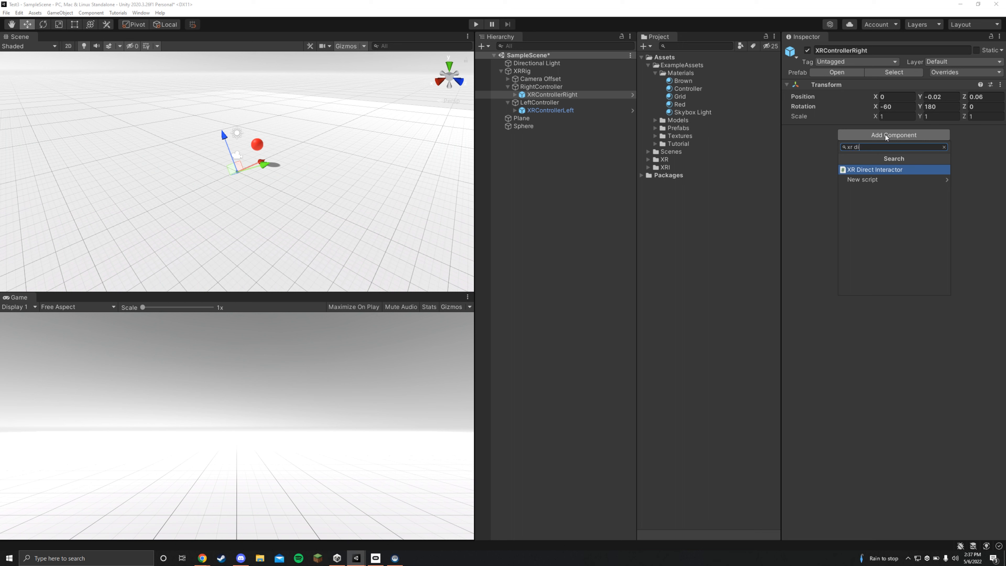
left_click(894, 170)
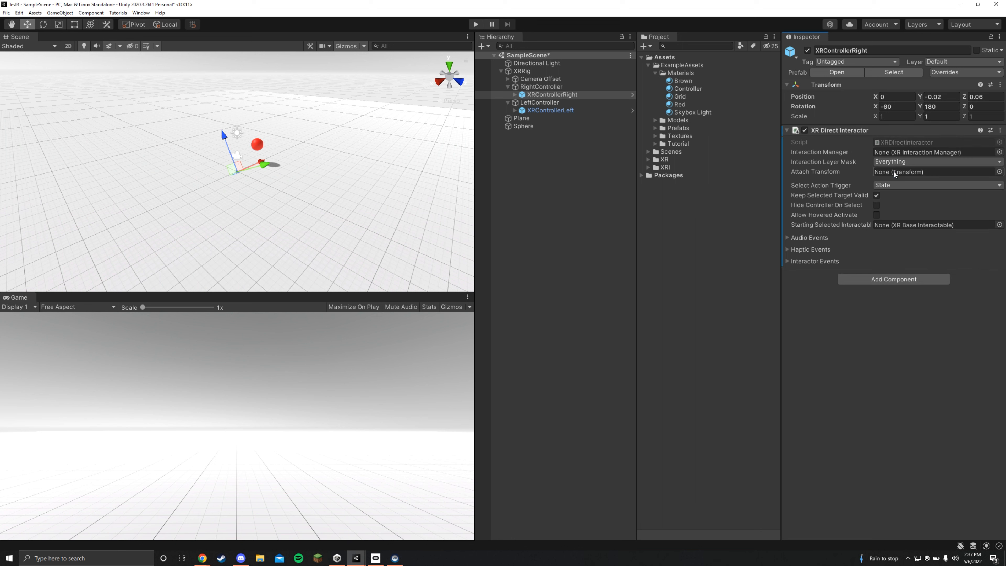
- Add a Sphere Collider to XRControllerRight with radius 0.2 and enable Is Trigger on it
left_click(871, 280)
type("sph")
left_click(864, 314)
left_click(852, 329)
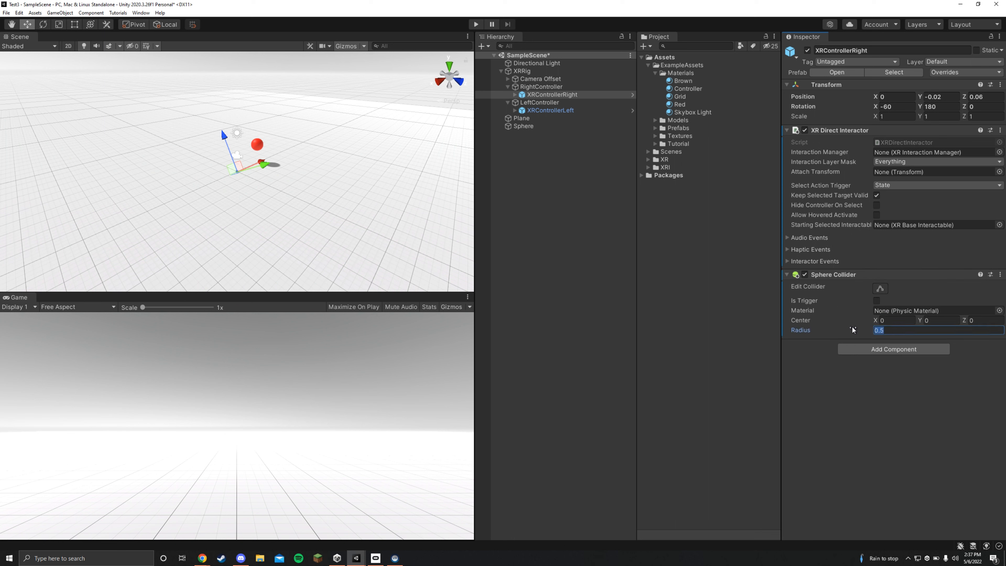
type("0.2")
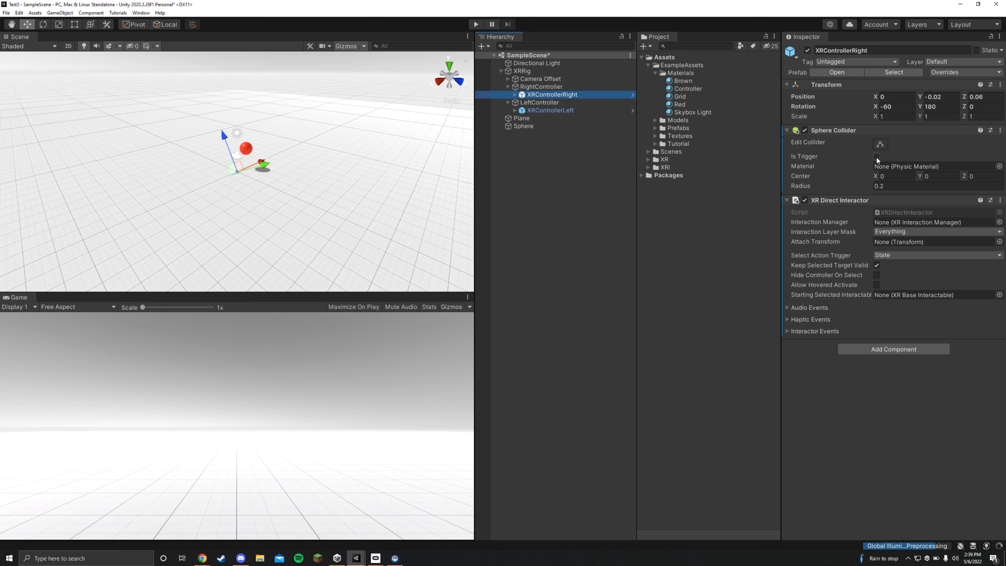
left_click(876, 157)
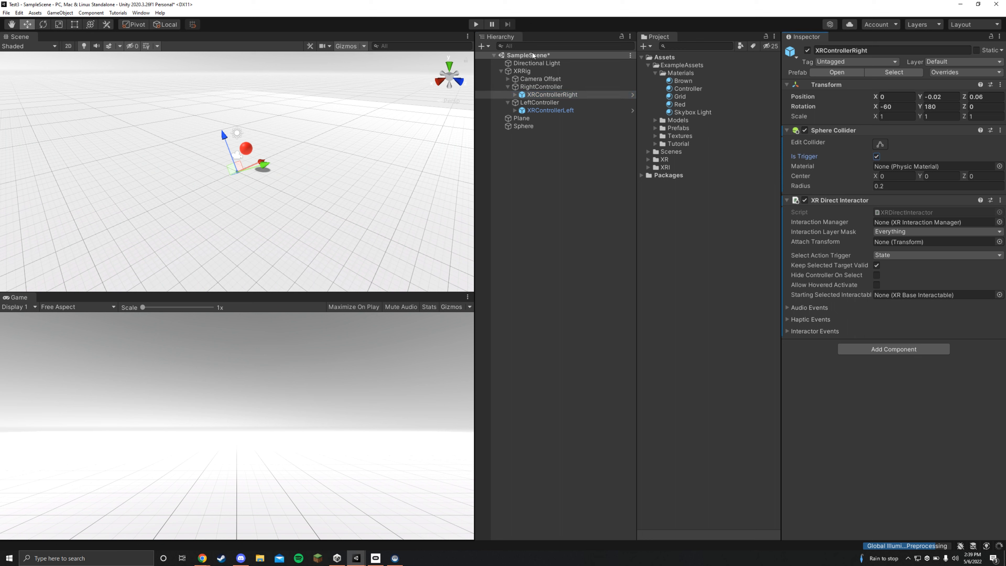
- Run the scene in Play mode to test grabbing the sphere, and stop it
left_click(477, 27)
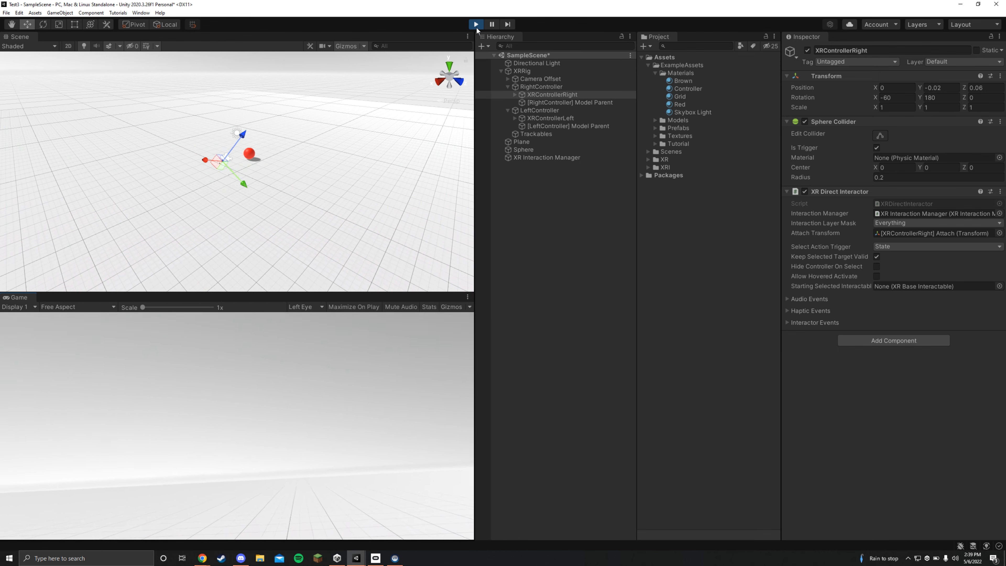
left_click(476, 24)
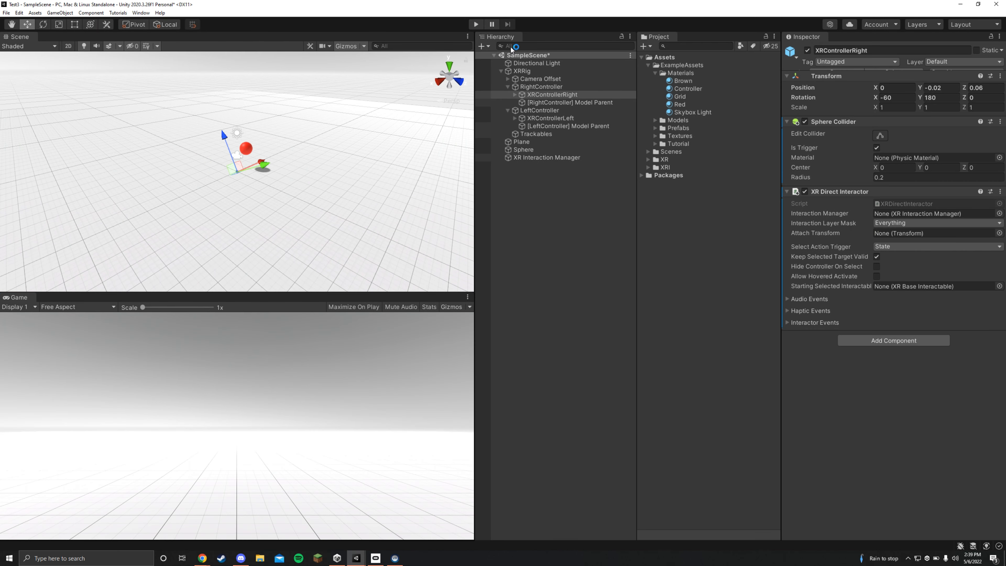
- Set the Main Camera's near clipping plane to 0.1
left_click(535, 80)
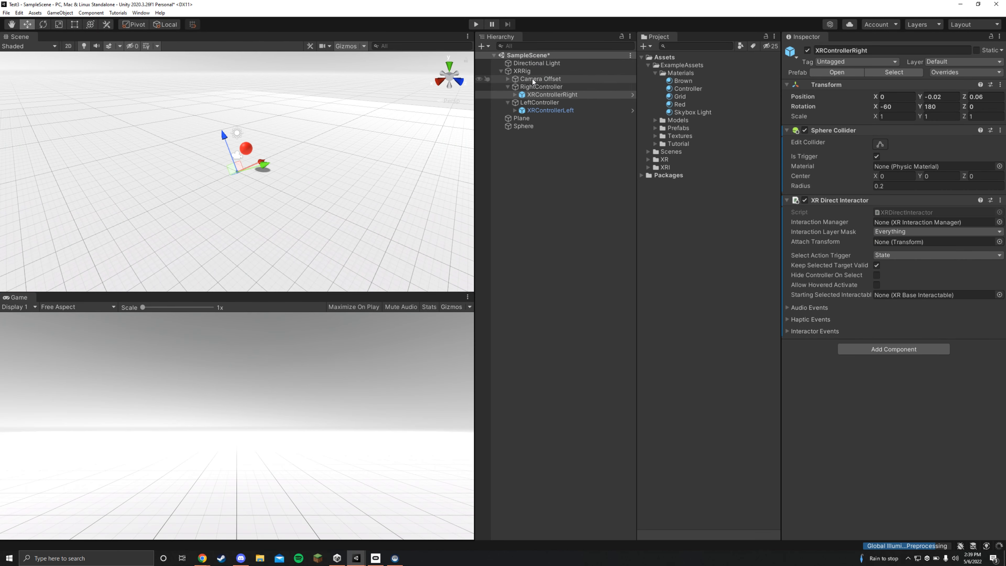
left_click(507, 79)
left_click(546, 87)
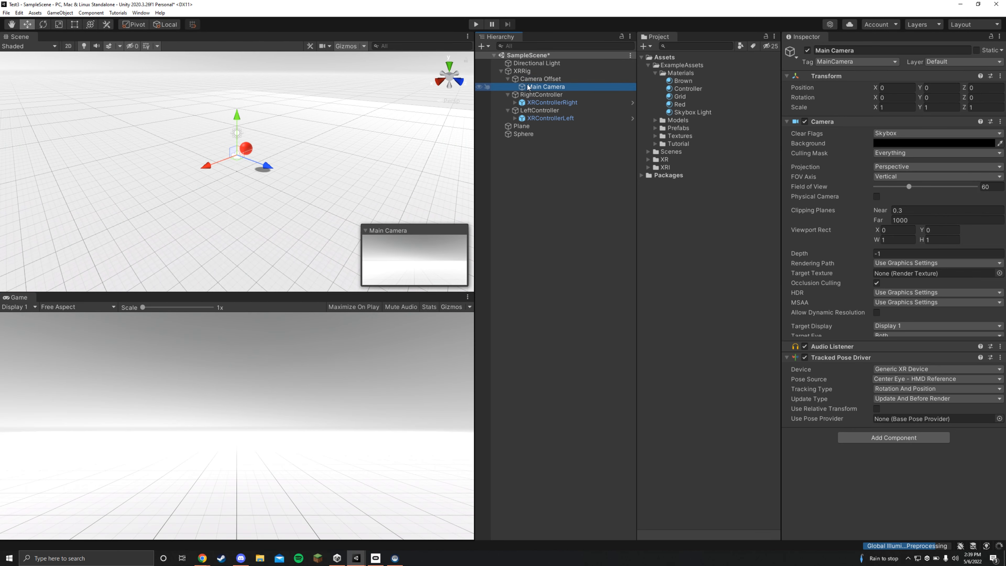
left_click(909, 211)
type("0")
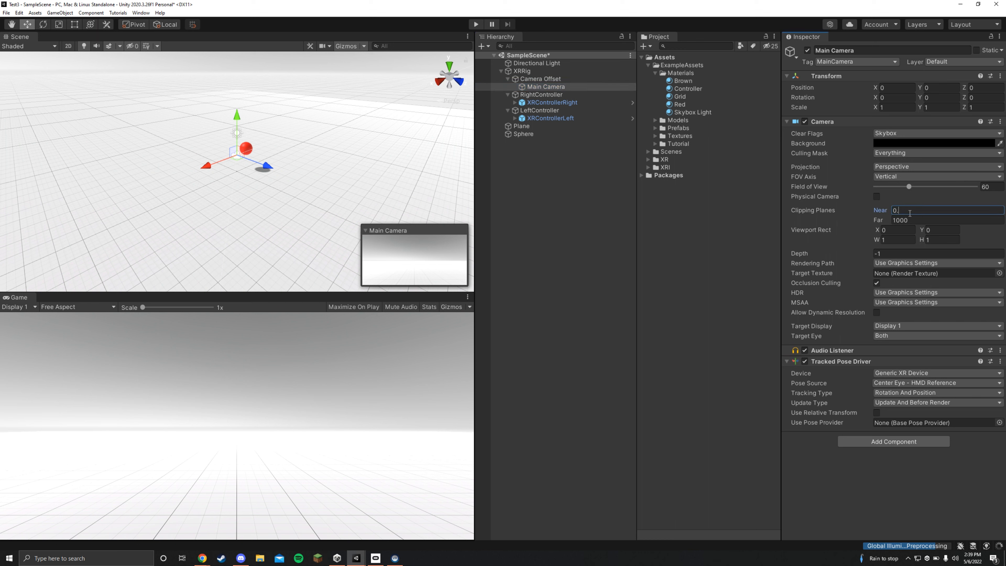
type(".1")
key("Return")
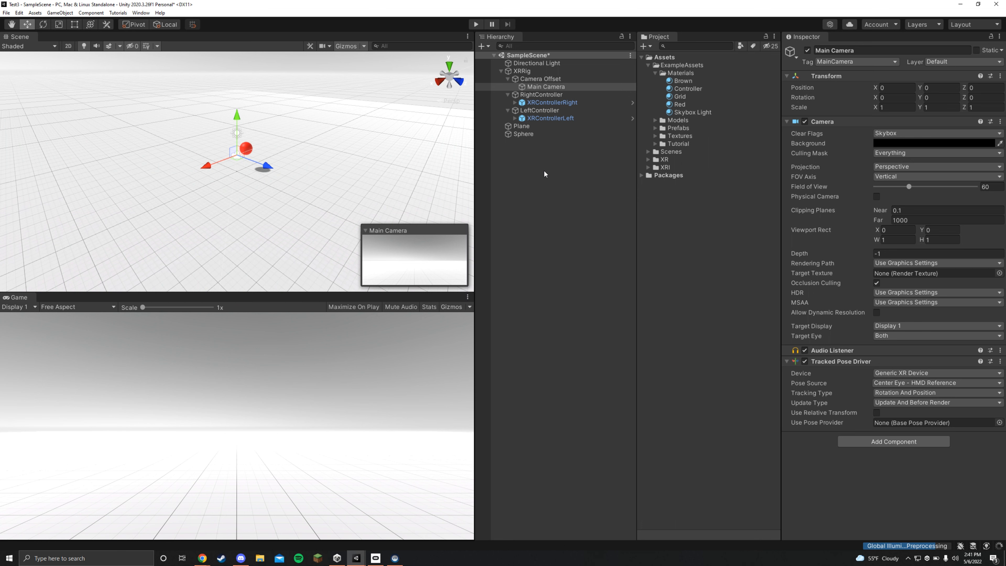
- Add a Locomotion System component to the XRRig object
left_click(522, 73)
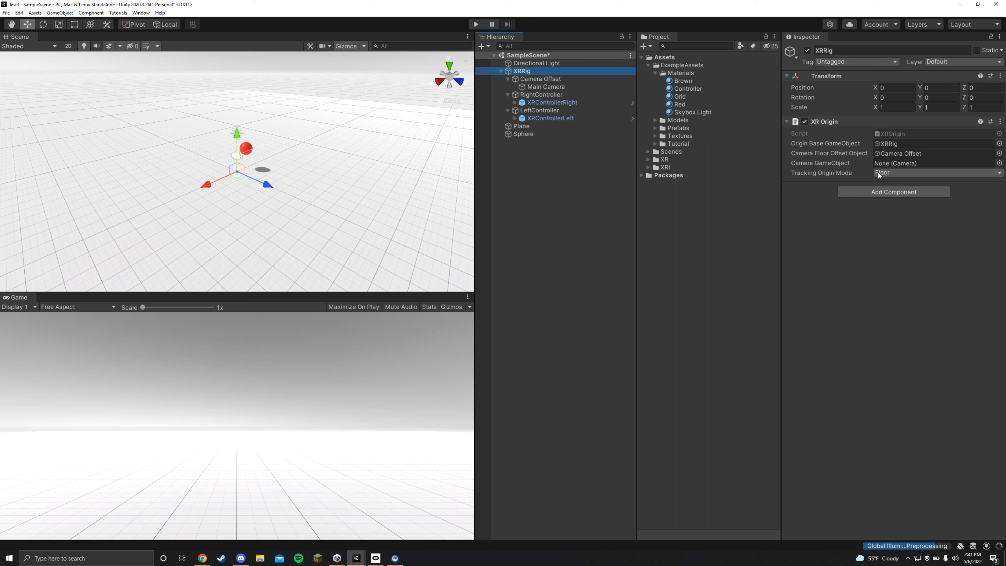
left_click(875, 194)
type("xr")
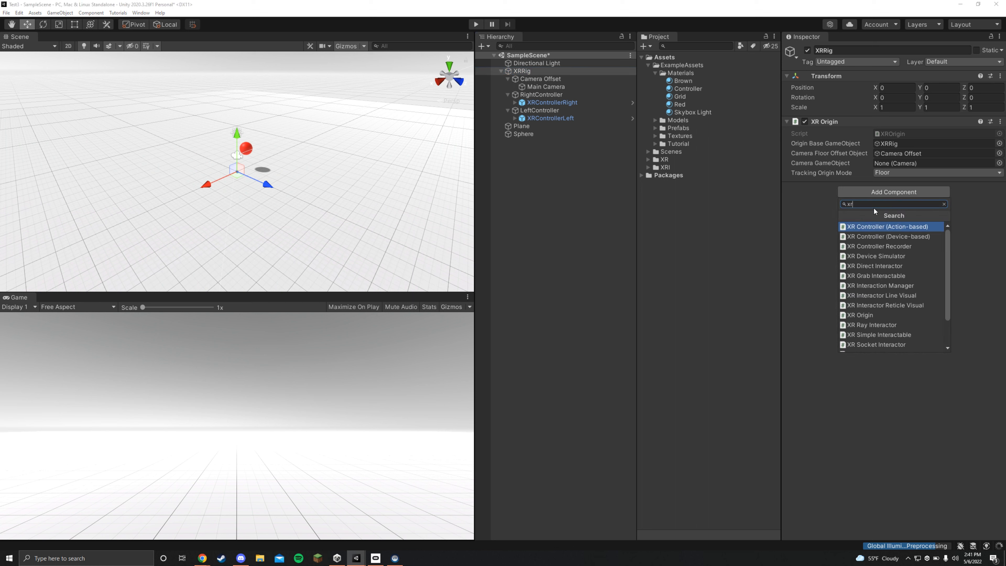
key("BackSpace")
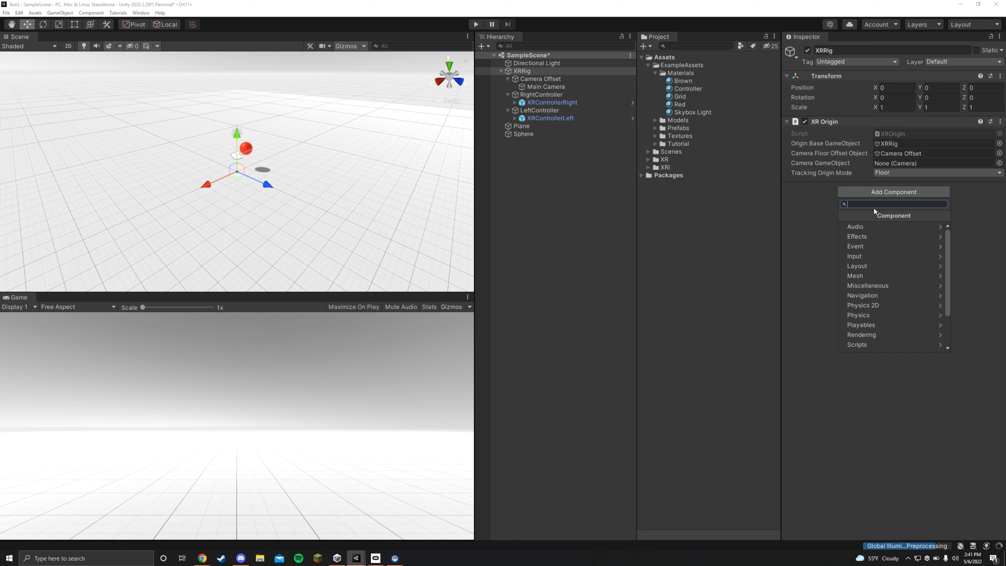
type("loco")
key("Return")
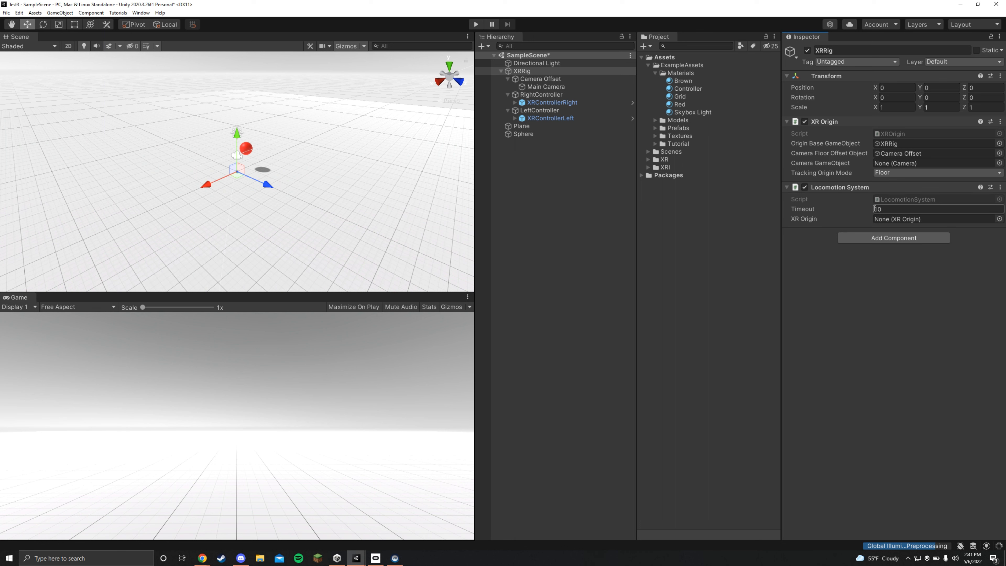
left_click(900, 209)
left_click(904, 285)
- Add the device-based Continuous Move Provider and Continuous Turn Provider components to XRRig
left_click(888, 238)
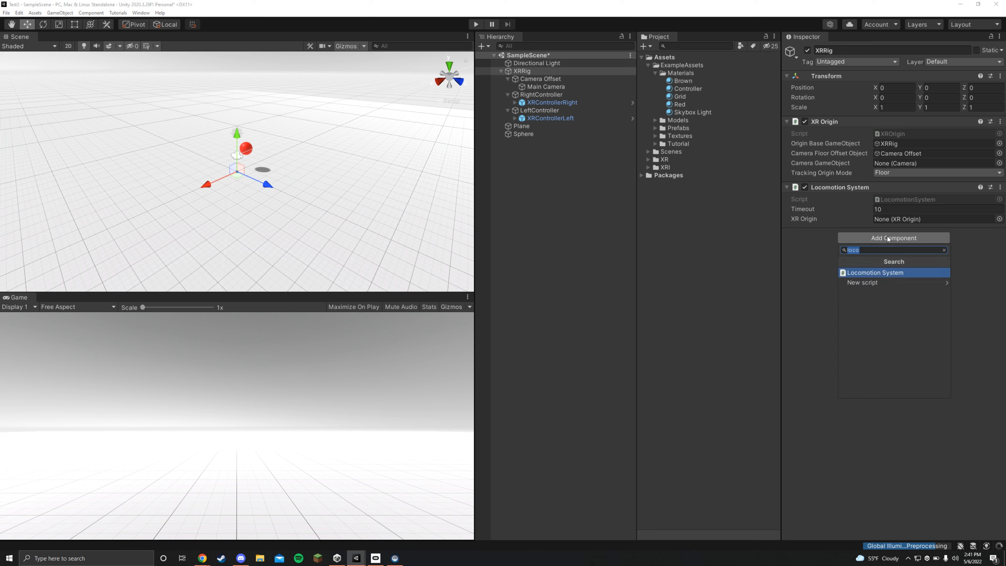
type("conti")
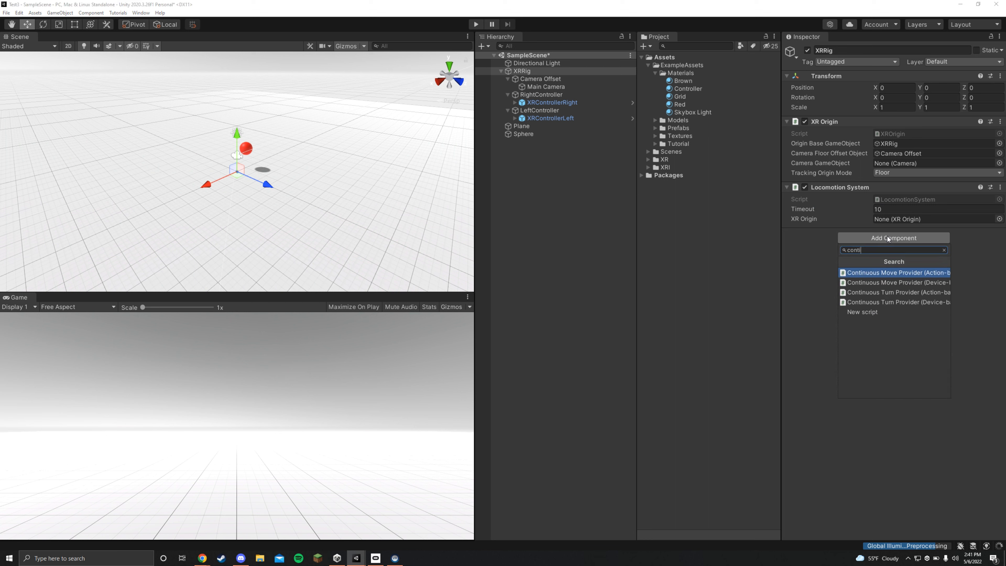
left_click(900, 283)
left_click(893, 363)
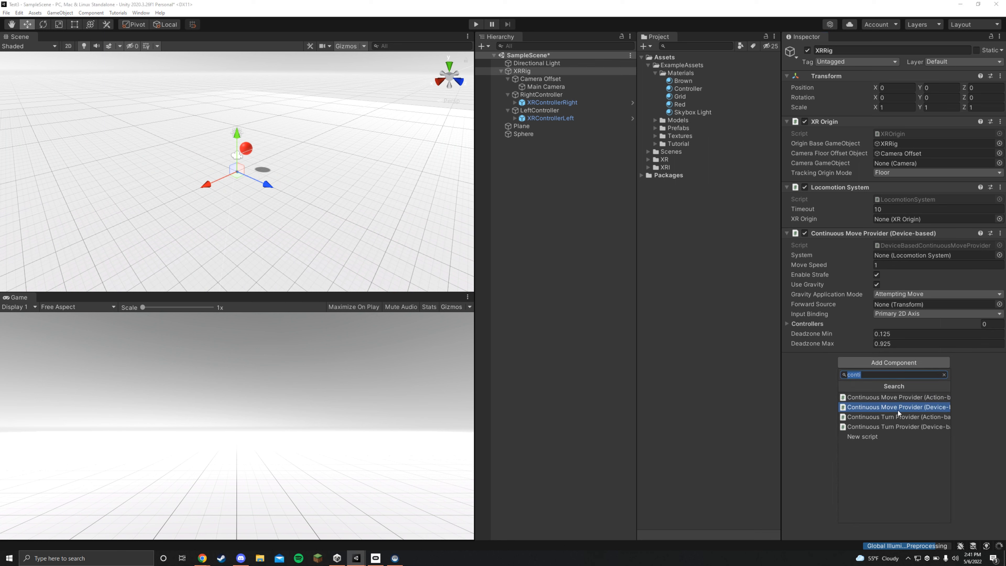
left_click(903, 427)
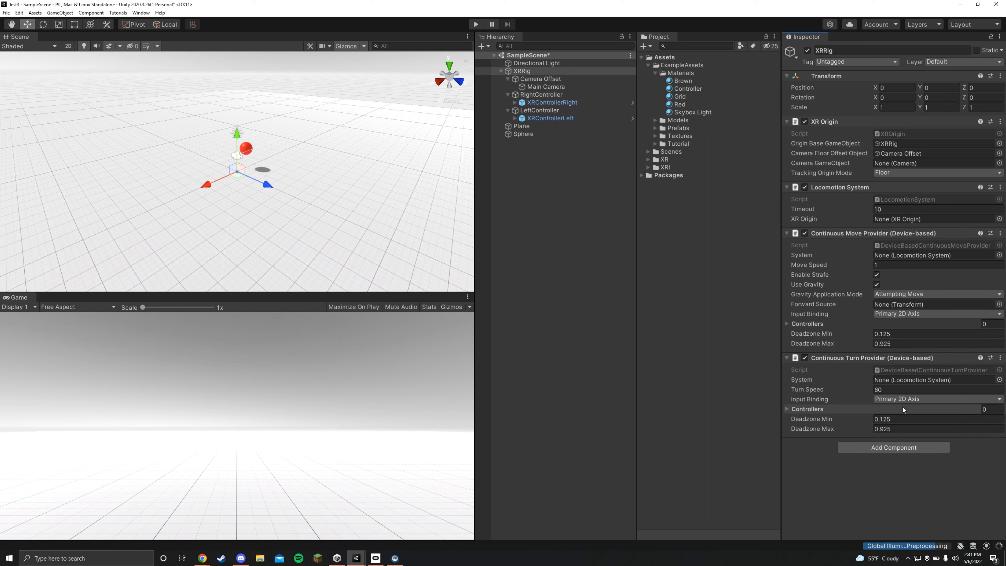
- Add LeftController to the Continuous Move Provider's Controllers list and RightController to the Continuous Turn Provider's Controllers list
left_click(789, 325)
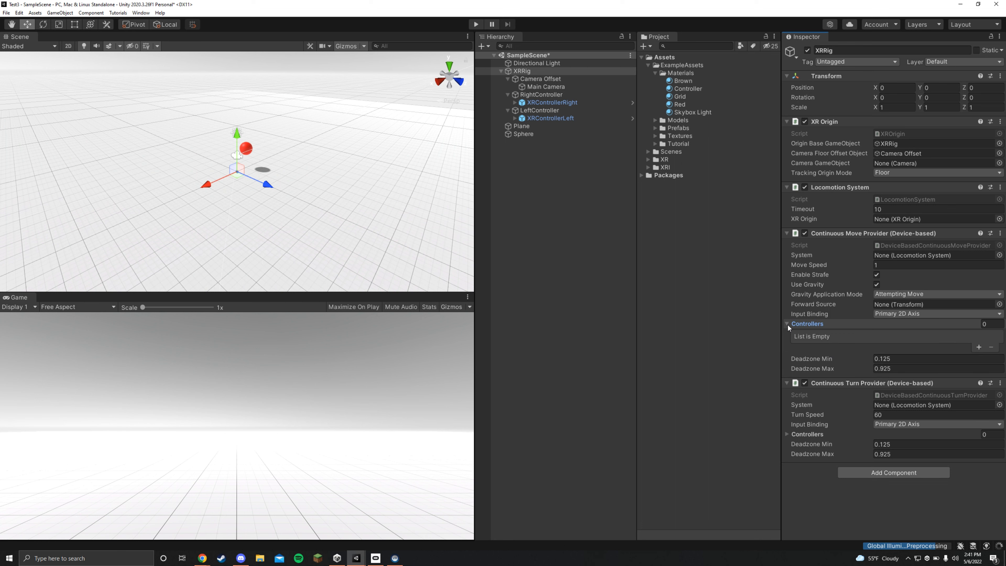
left_click(978, 348)
left_click_drag(544, 103, 892, 337)
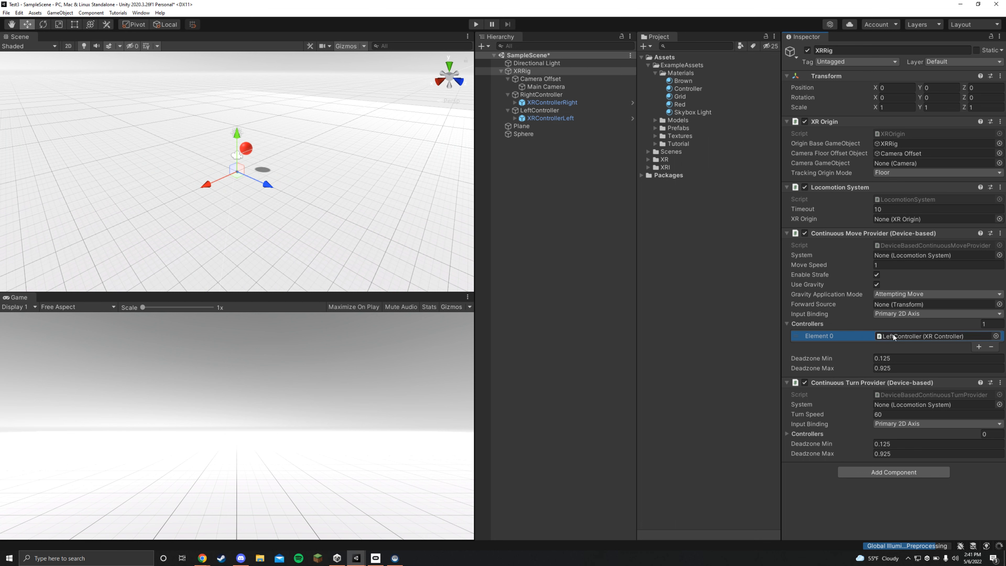
left_click(891, 433)
left_click(978, 457)
left_click_drag(541, 95, 896, 447)
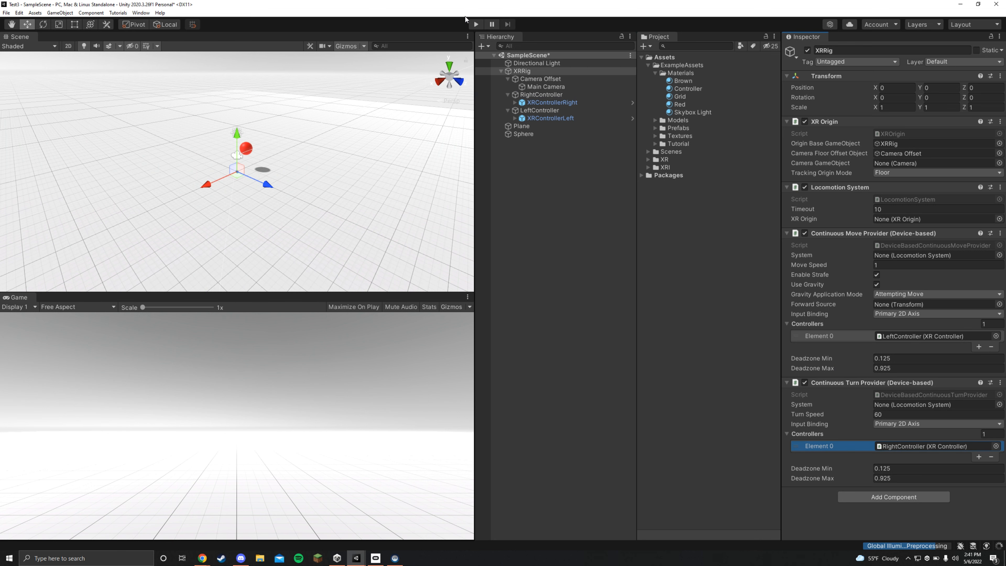
- Run the scene in Play mode to test the continuous move and turn locomotion, and stop it
left_click(474, 24)
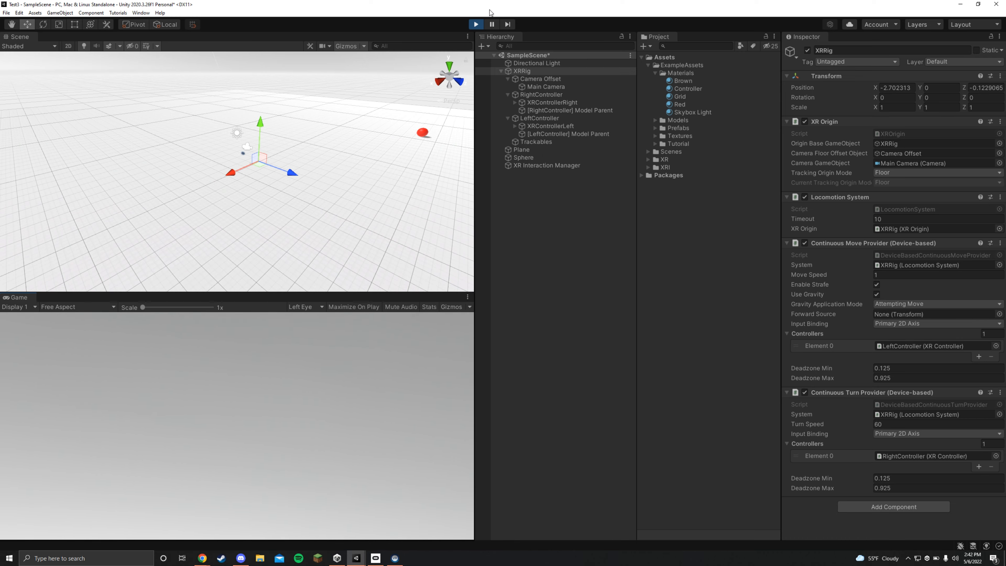
left_click(475, 24)
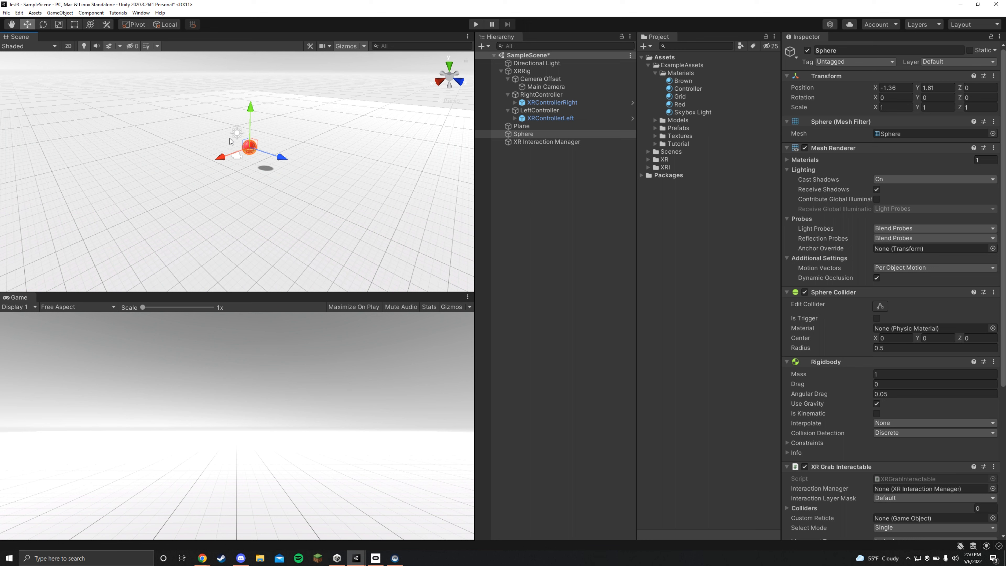
- Scale the sphere to 0.2 on all three axes and move it along X to about -0.86
left_click(898, 110)
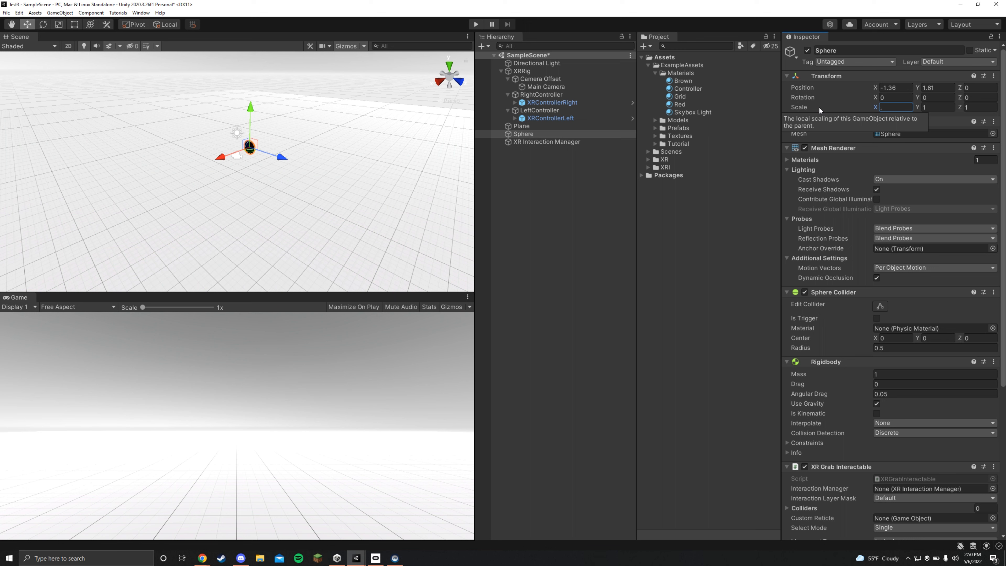
type(".2.2")
key("Tab")
type(".2")
left_click_drag(254, 155, 258, 159)
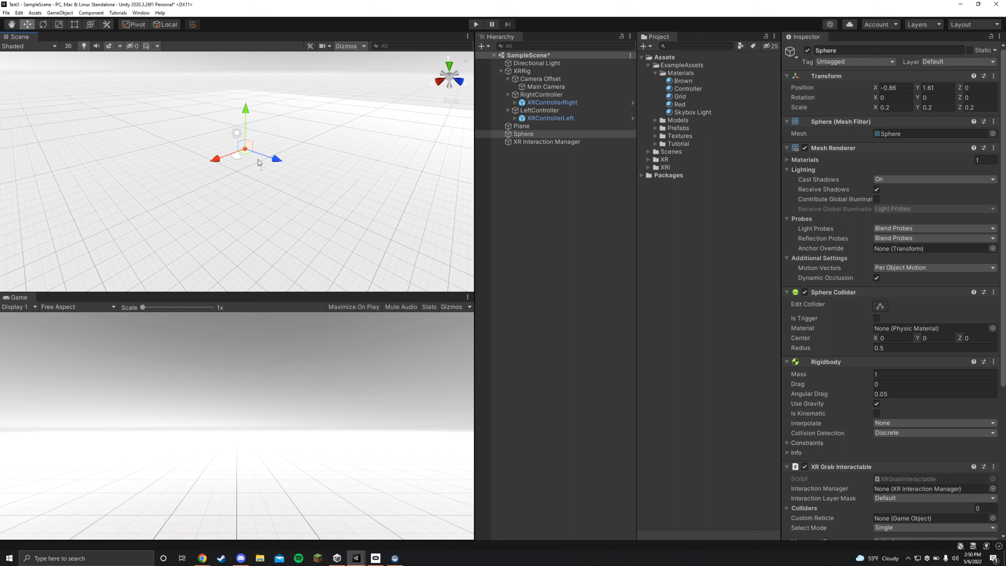
- Add a device-based Ray Interactor as a child of XRRig and name it Left Ray Interactor
right_click(518, 72)
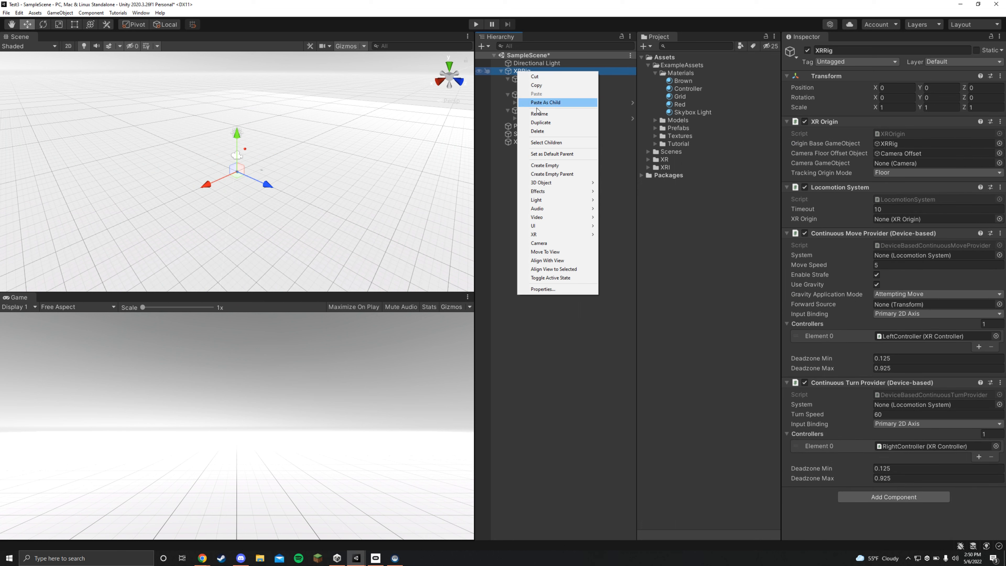
mouse_move(555, 234)
mouse_move(616, 238)
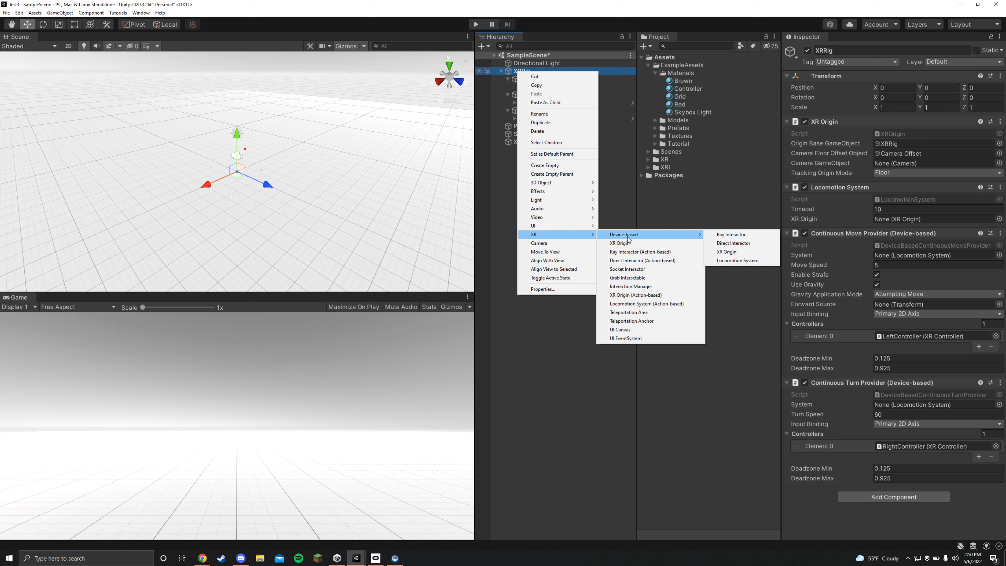
left_click(730, 234)
type("Left Ray Interactor")
key("Return")
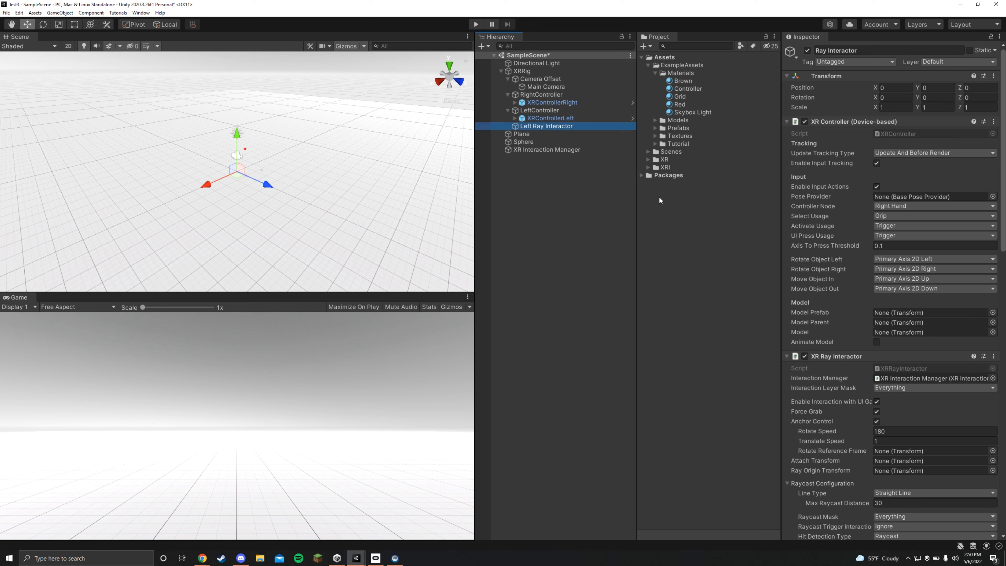
- Set the Left Ray Interactor's Controller Node to Left Hand and Select Usage to Trigger, and test it in Play mode
left_click(908, 207)
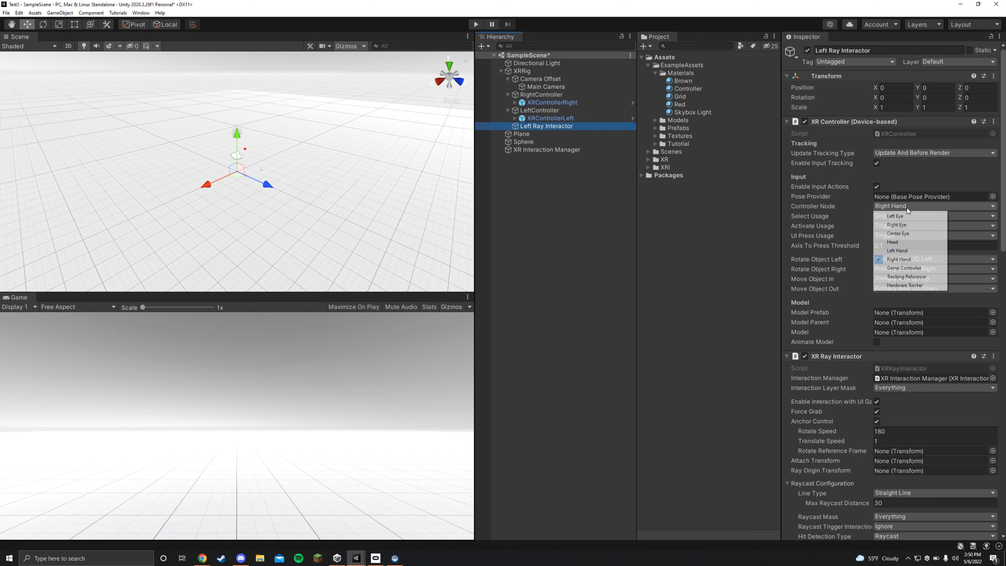
left_click(897, 250)
left_click(896, 216)
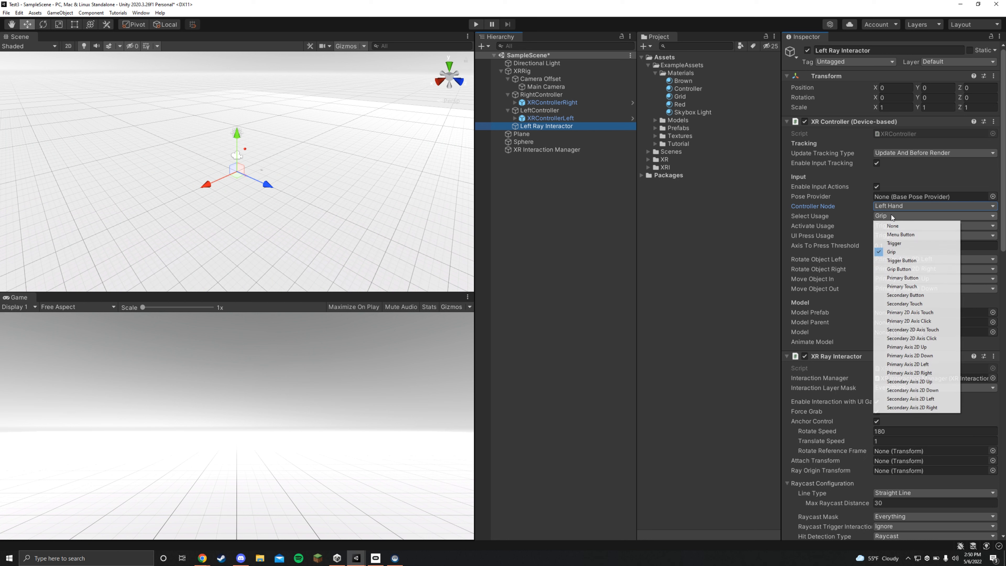
left_click(893, 243)
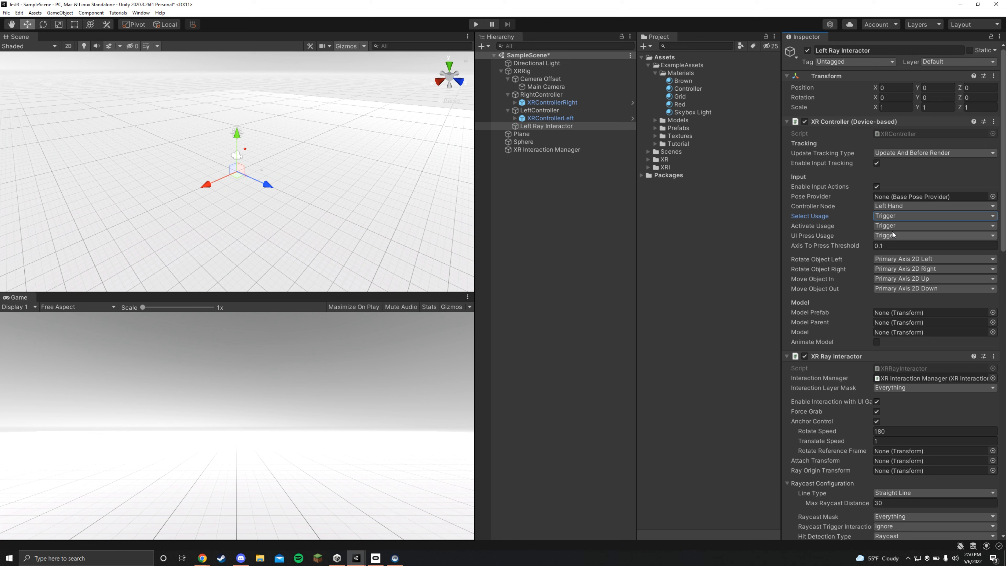
left_click(475, 25)
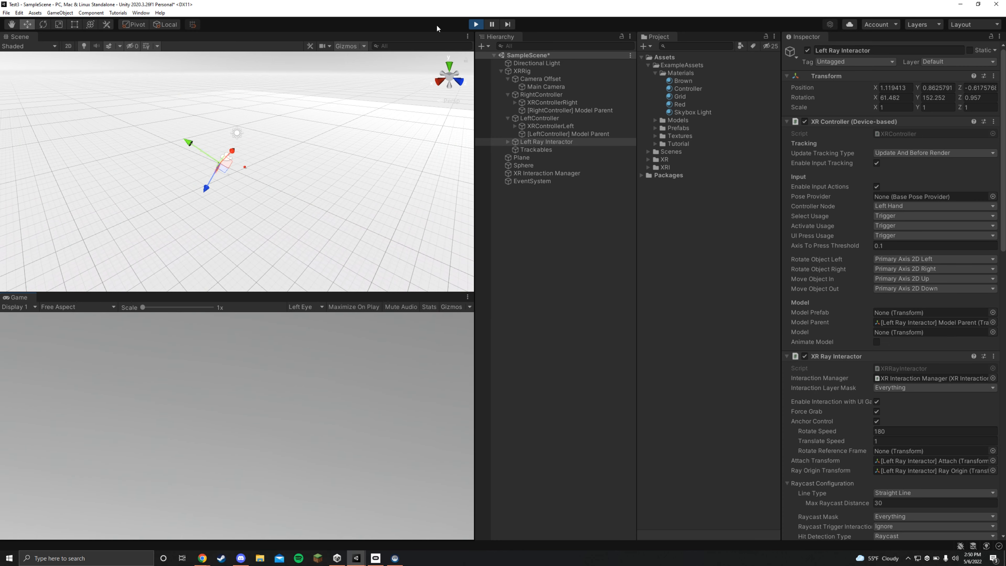
left_click(475, 24)
- Create an empty child object named Ray Origin under Left Ray Interactor
right_click(534, 126)
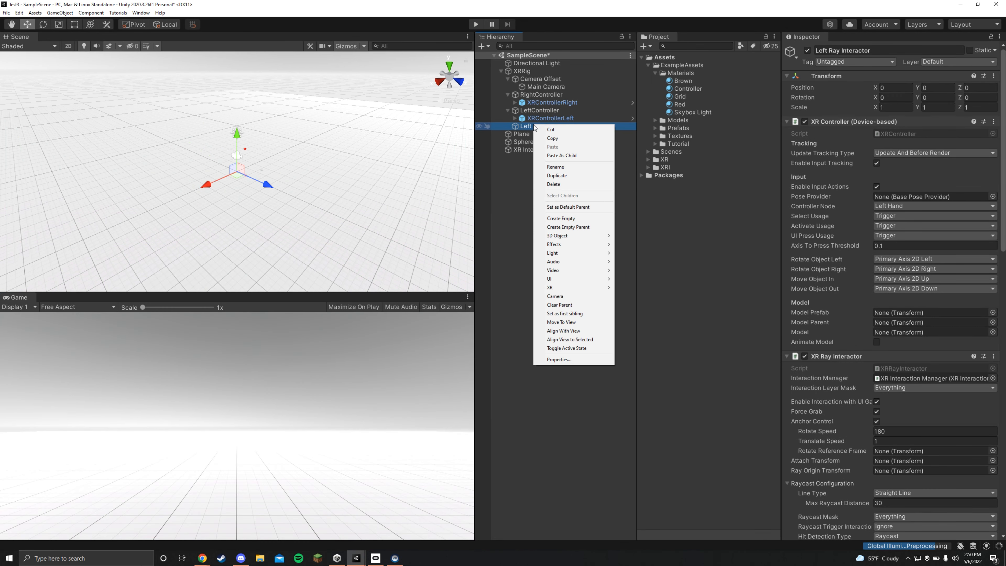
mouse_move(578, 237)
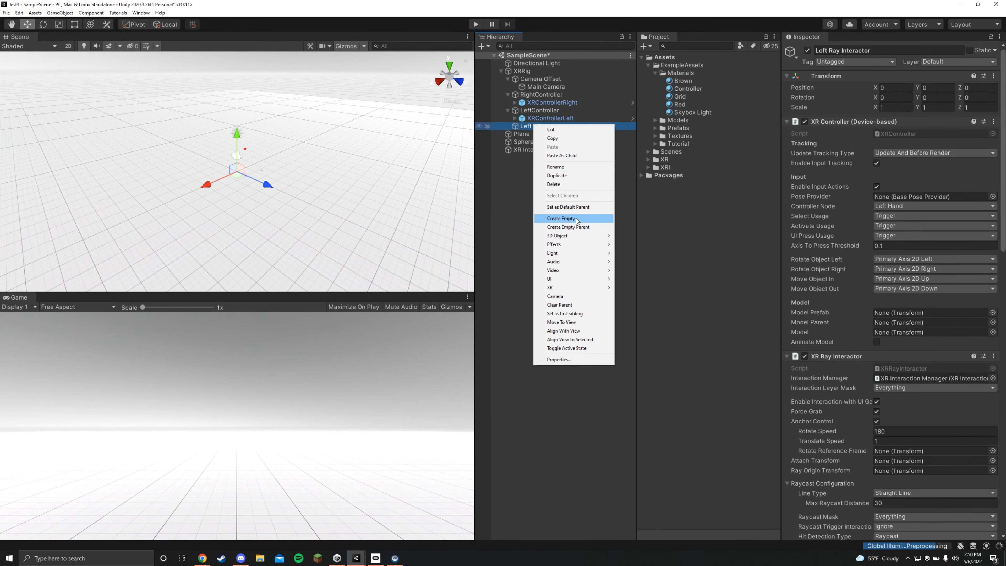
left_click(576, 218)
type("R")
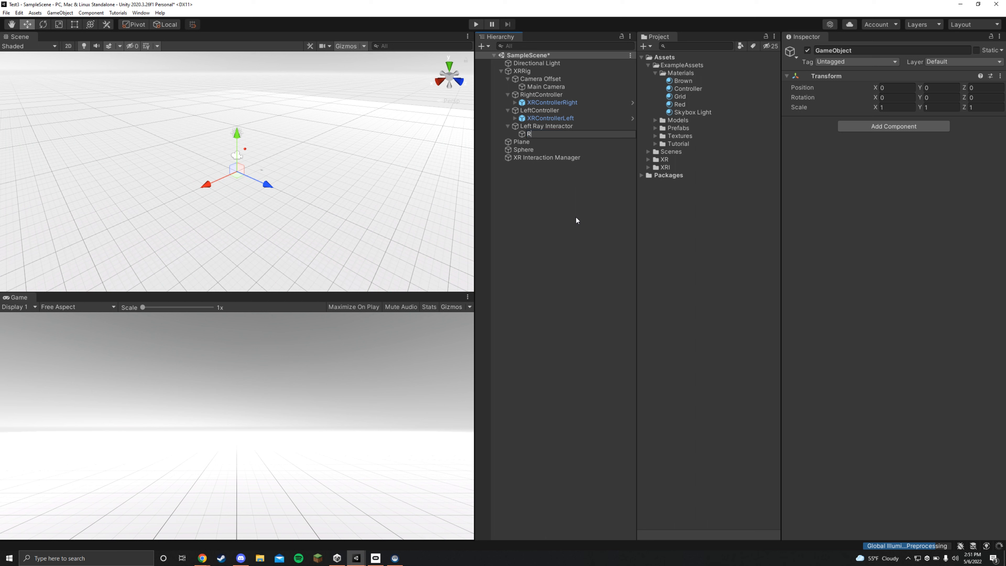
type("ay Origin")
key("Return")
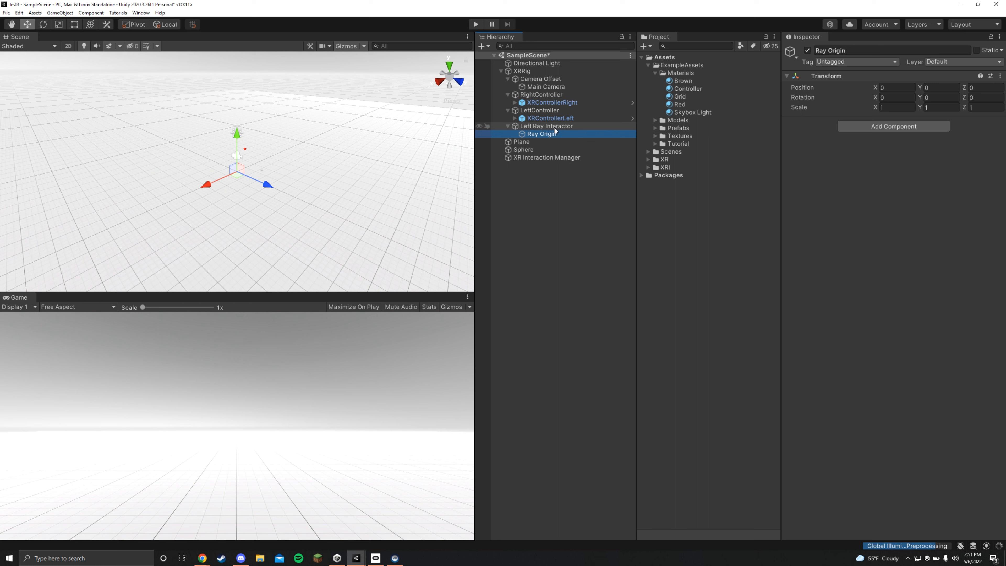
- Set the Ray Origin's position to Y -0.03 and Z 0.05 and its X rotation to 75
left_click(939, 88)
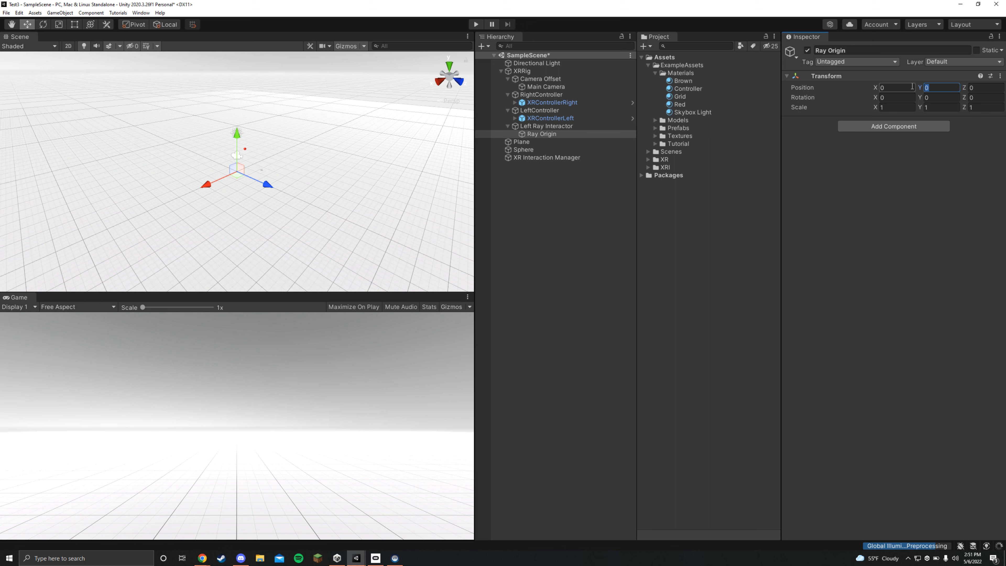
type("-0.03")
key("Tab")
type("0.05")
key("Return")
left_click(909, 95)
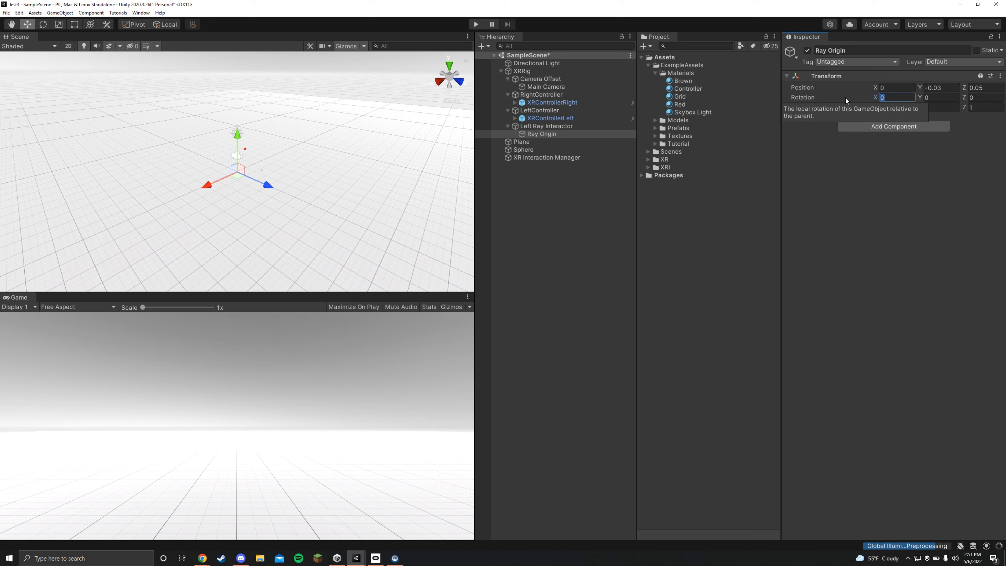
type("75")
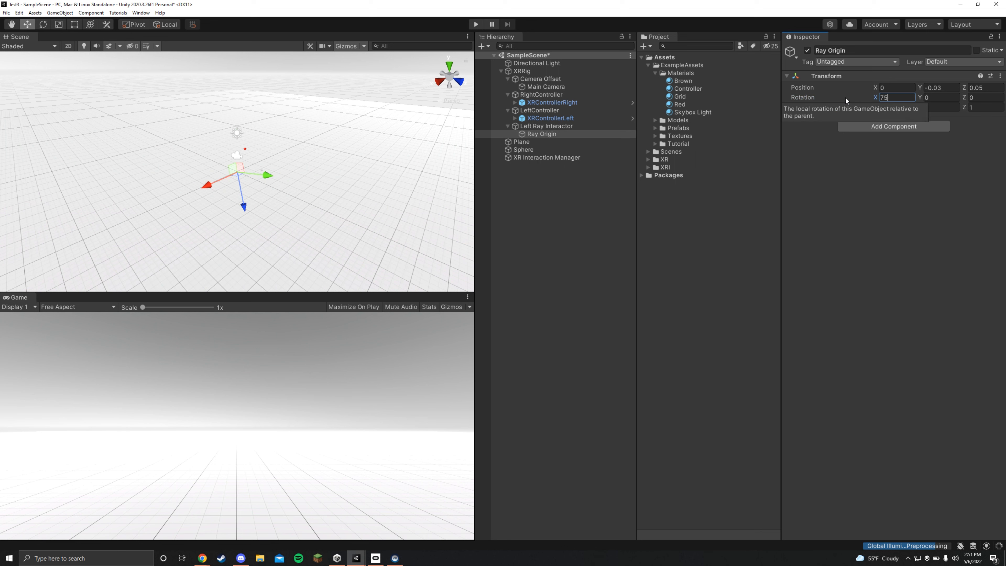
- Assign Ray Origin as the Left Ray Interactor's Ray Origin Transform and test the ray in Play mode
left_click(585, 126)
left_click_drag(553, 137, 893, 382)
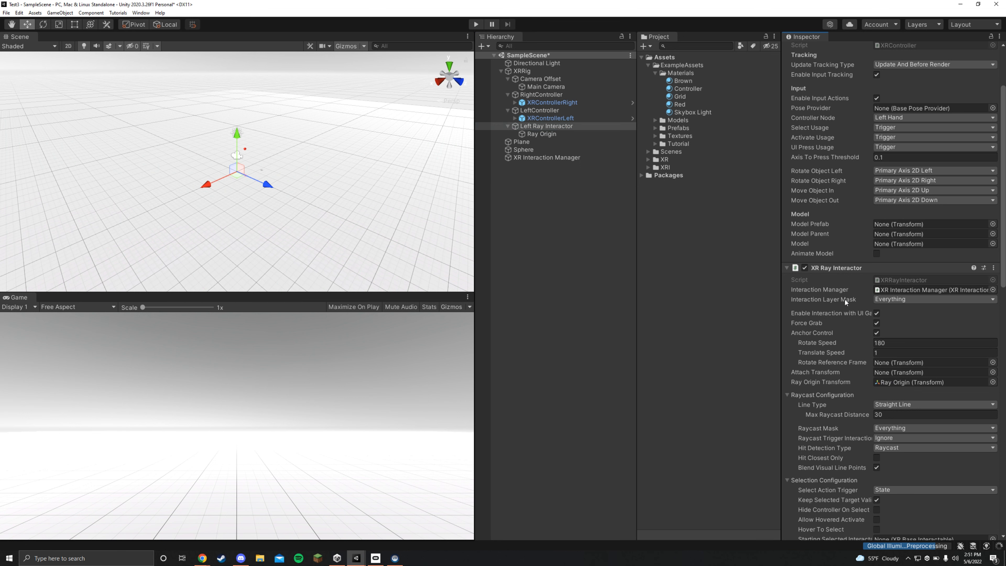
left_click(475, 24)
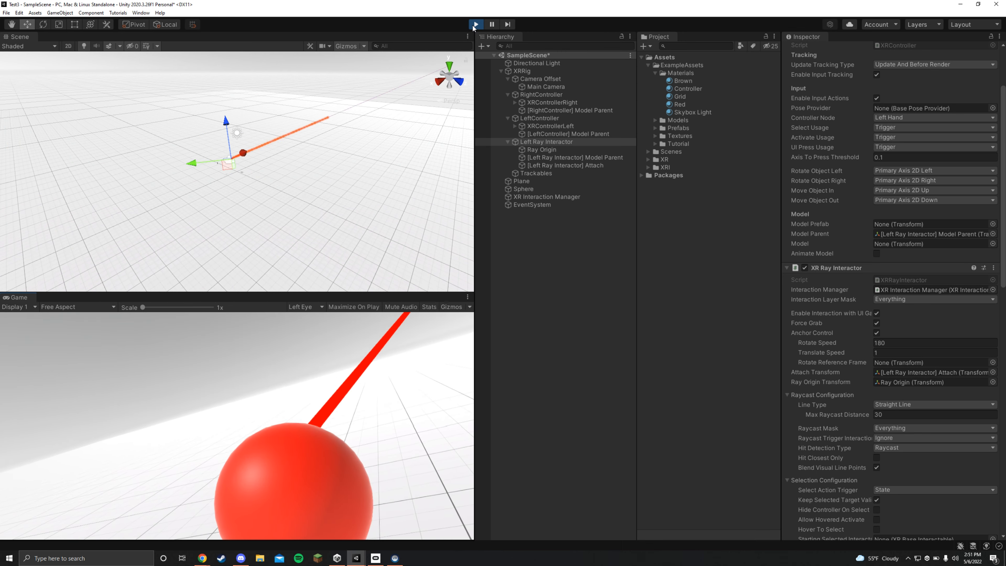
left_click(476, 25)
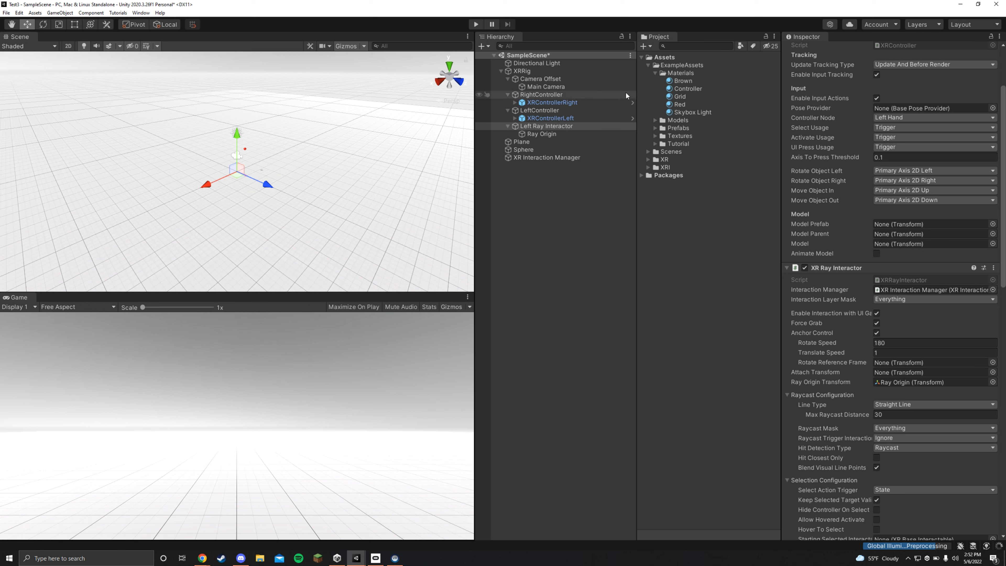
- Add a Teleportation Provider component to the XRRig object
left_click(531, 72)
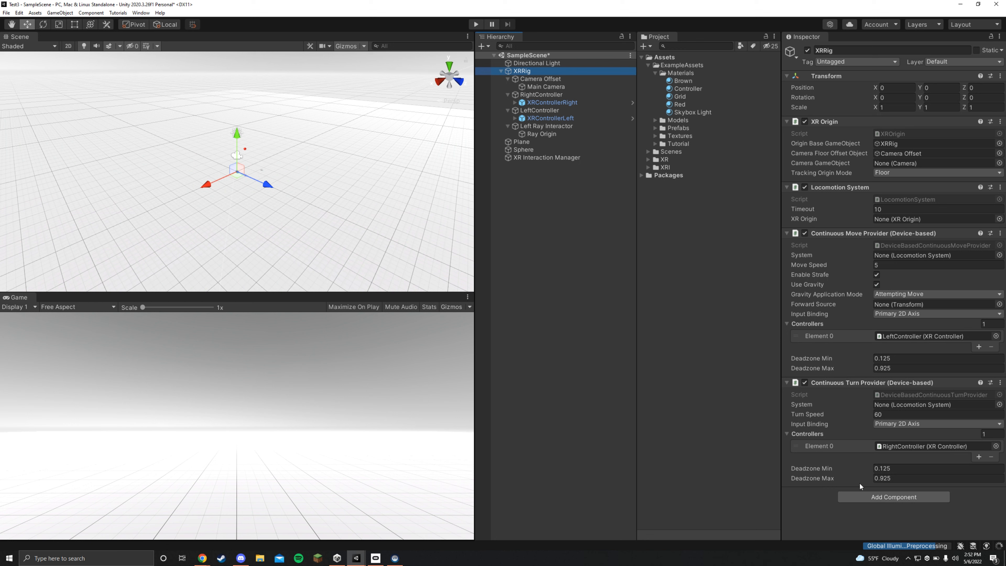
left_click(878, 497)
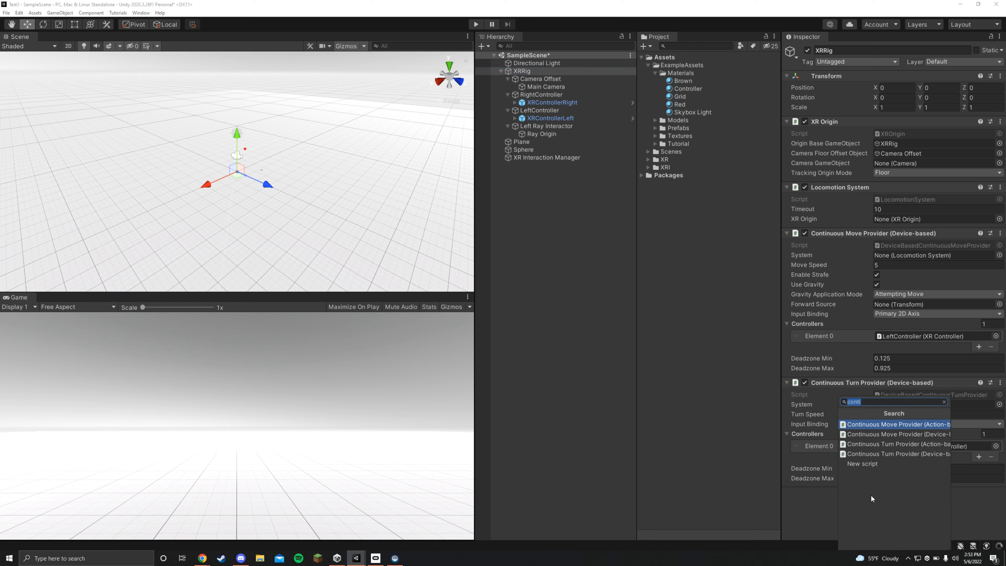
type("tele")
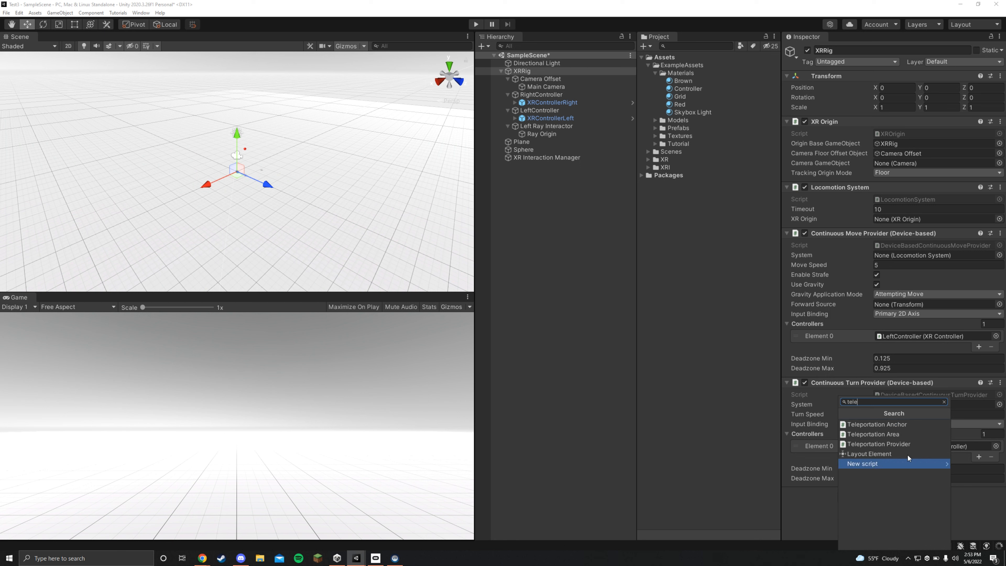
left_click(896, 444)
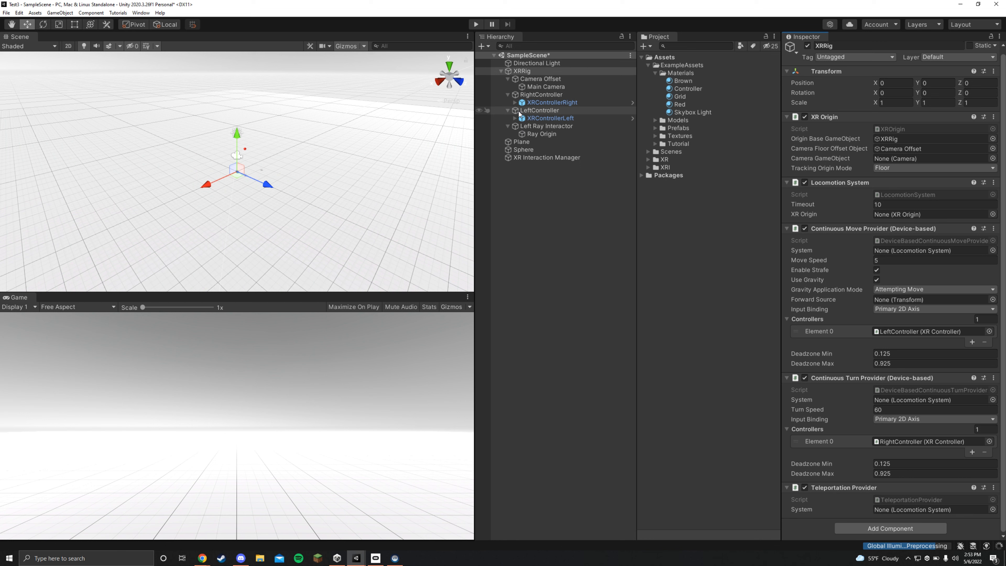
- Add a Teleportation Area component to the Plane
left_click(322, 175)
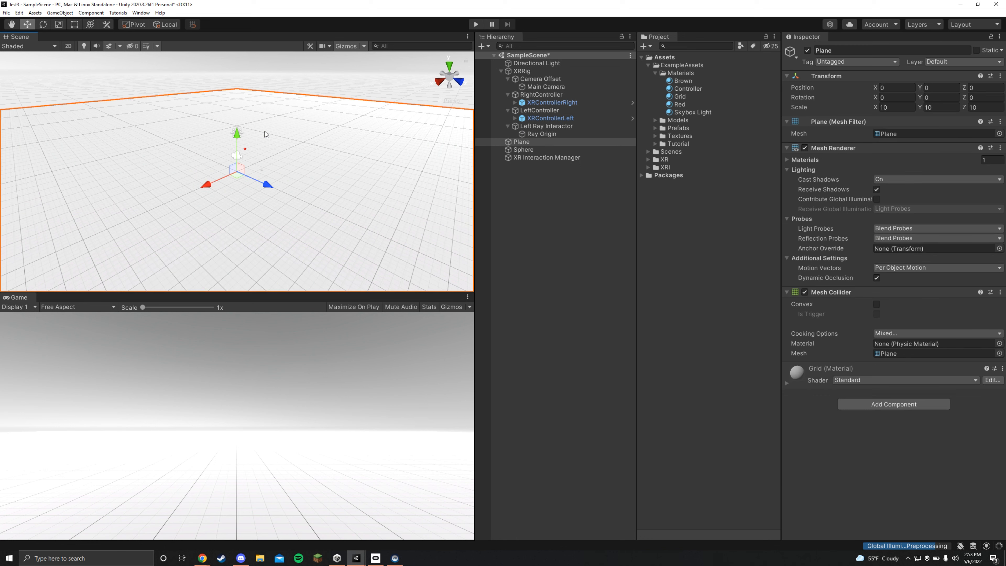
left_click(881, 402)
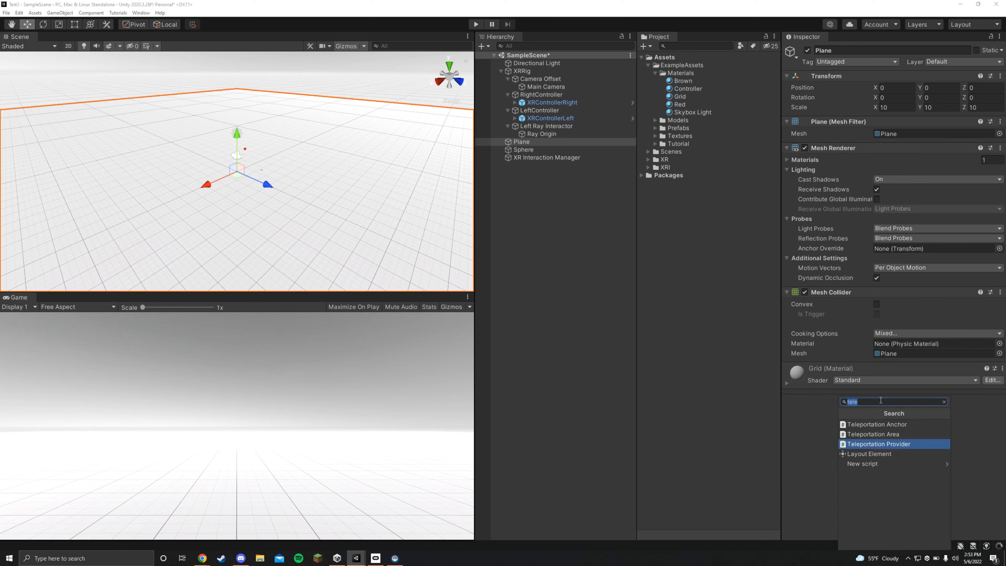
left_click(888, 434)
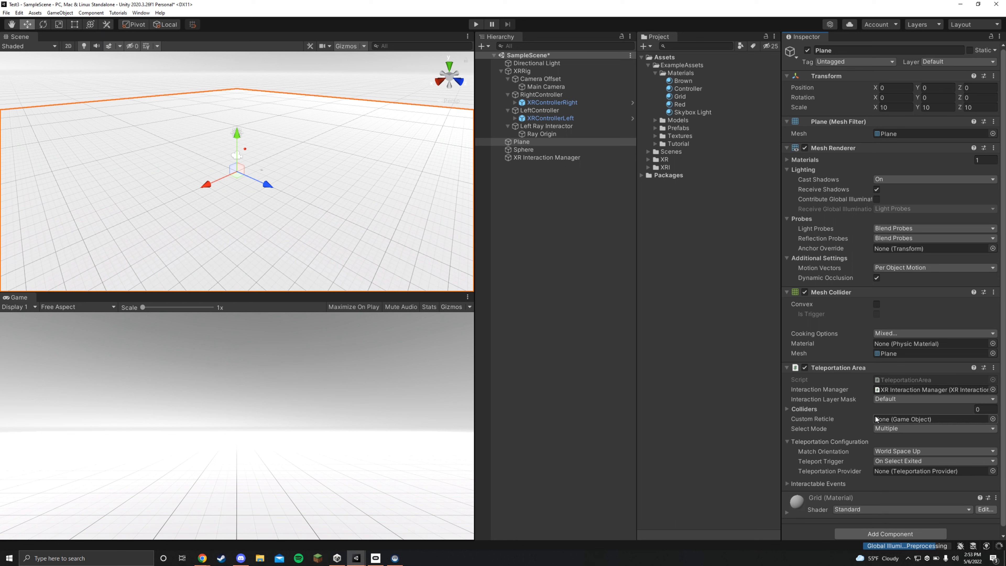
- Set the Left Ray Interactor's Line Type to Projectile Curve with Velocity 8, and test teleportation in Play mode
left_click(543, 127)
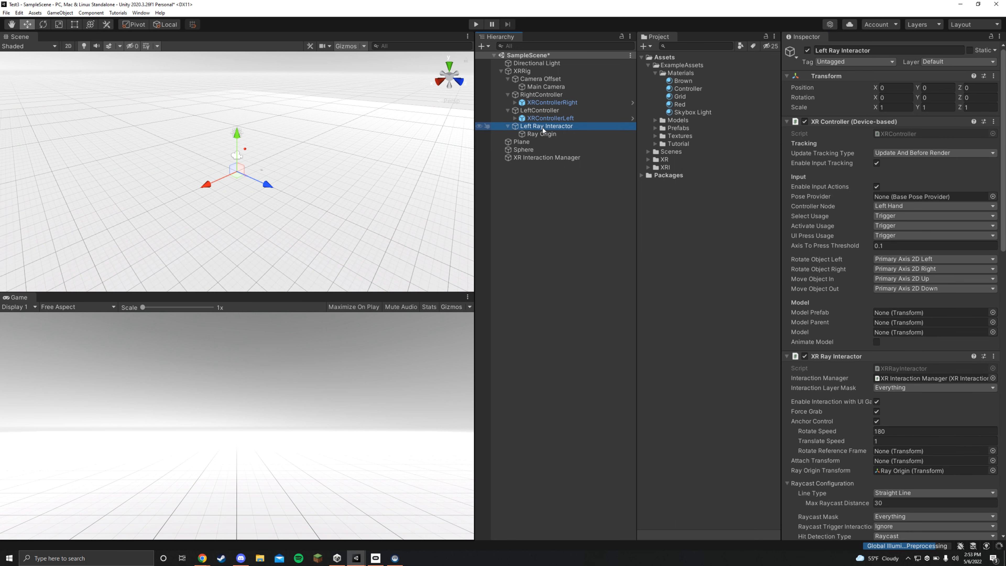
scroll(828, 317, "down", 8)
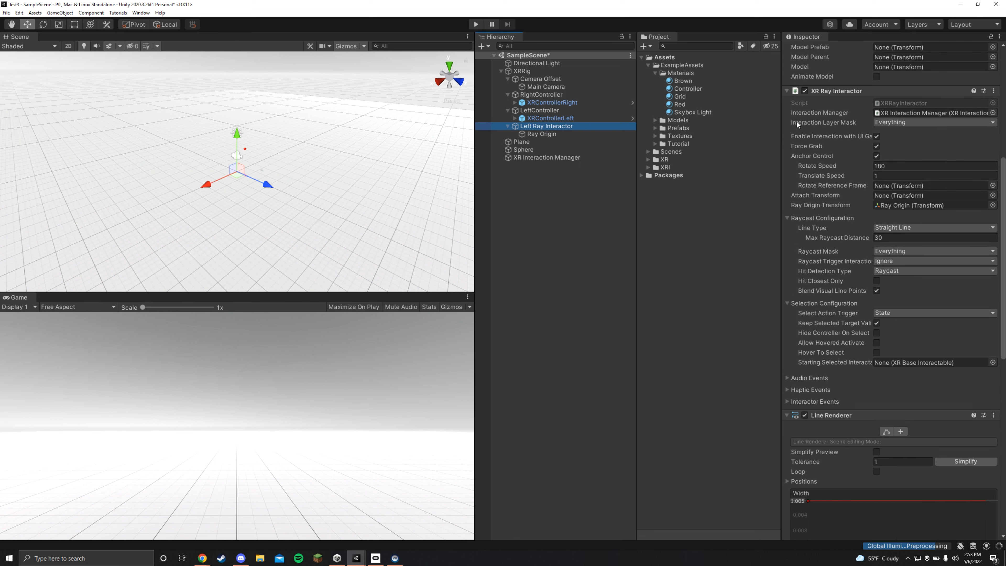
left_click(878, 231)
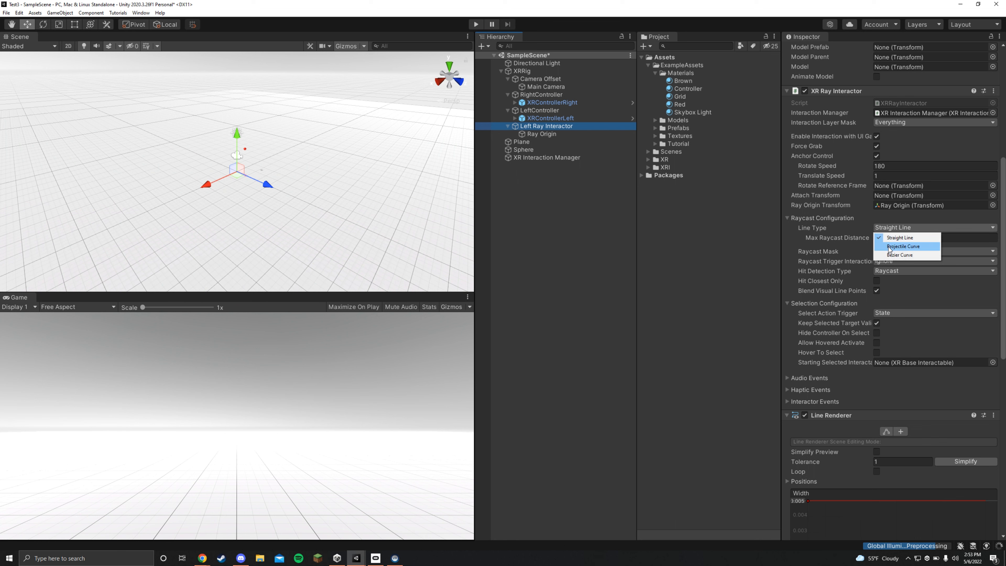
left_click(887, 246)
left_click(890, 248)
type("8")
left_click(476, 24)
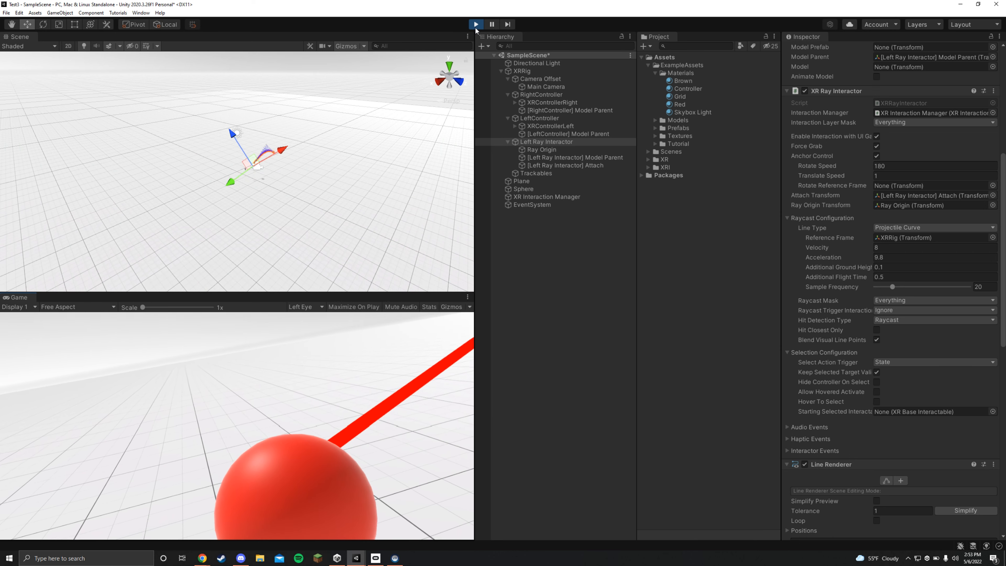
left_click(476, 24)
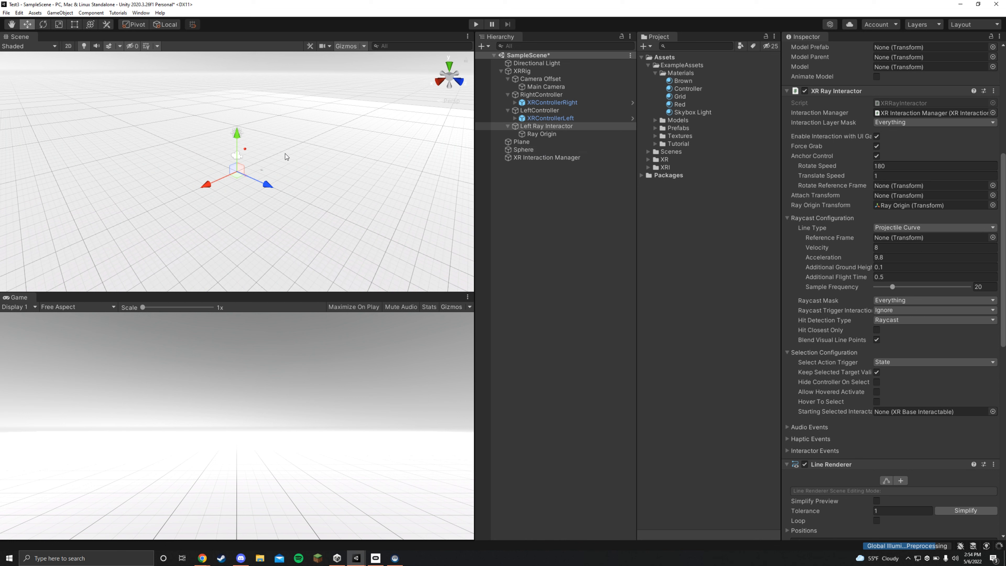
- Add a 3D Cylinder at the root of the scene hierarchy
right_click(524, 177)
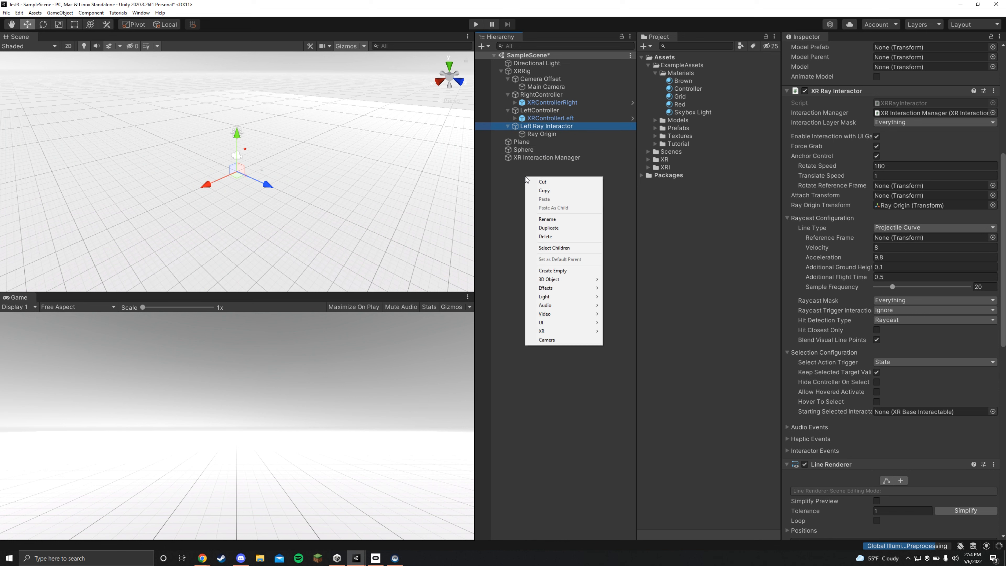
mouse_move(550, 284)
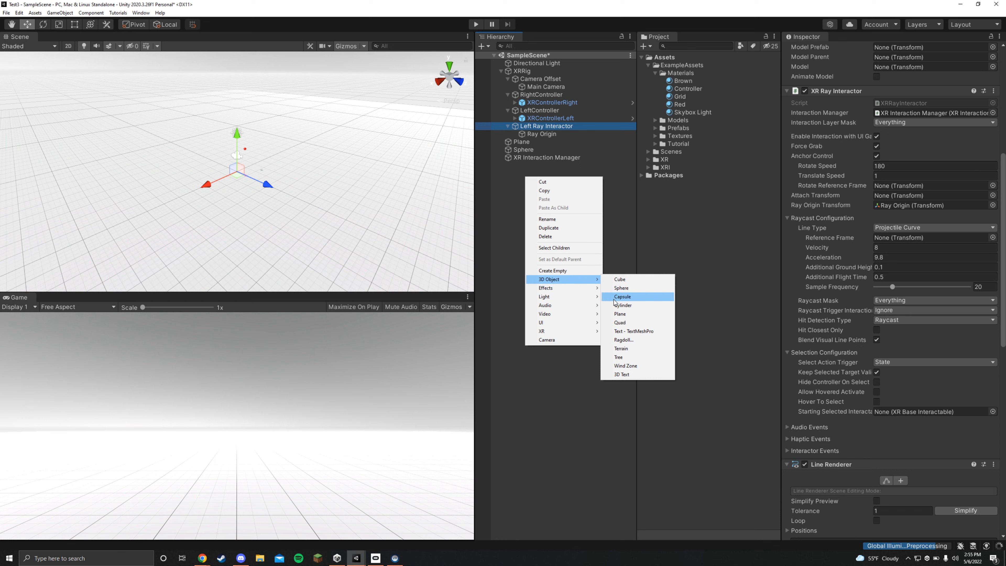
left_click(620, 305)
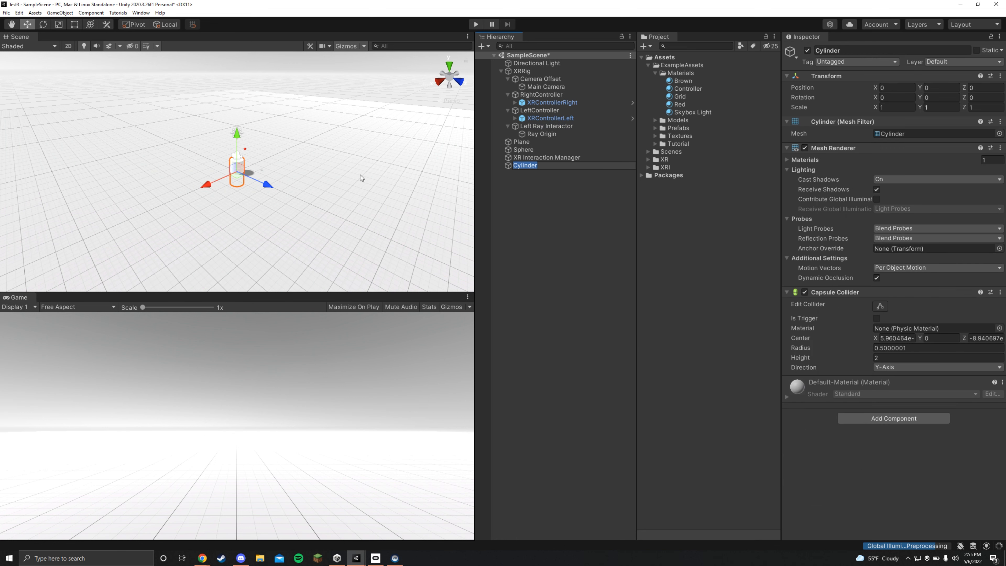
left_click(527, 186)
double_click(512, 165)
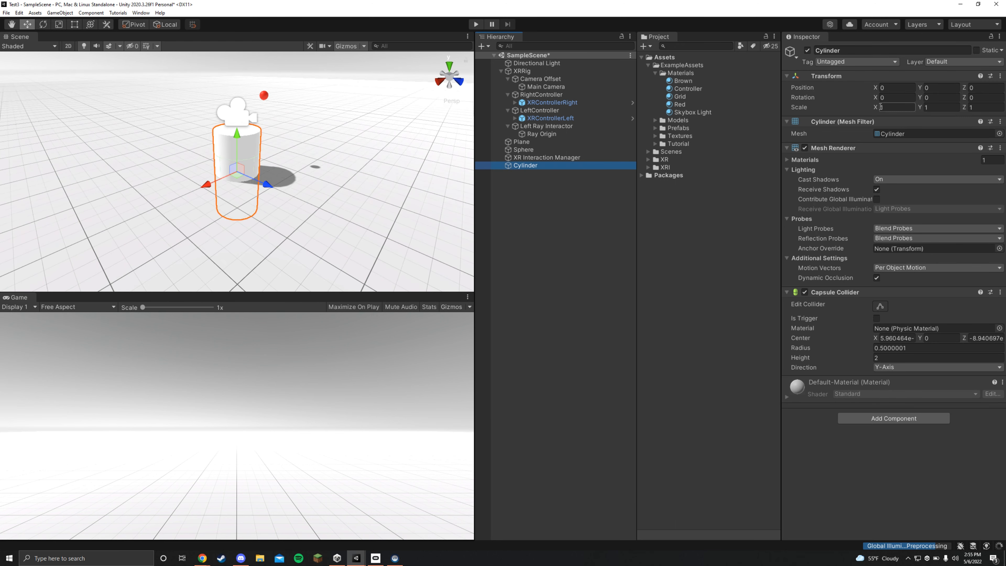
- Set the Cylinder's Scale to X 0.2 and Z 0.2, keeping Y at 1
left_click(889, 108)
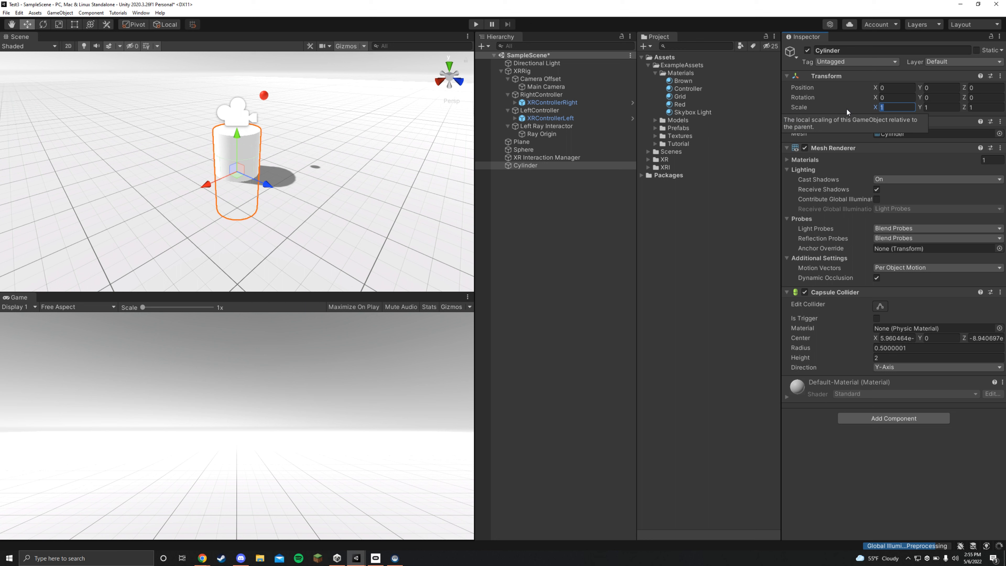
type(".2")
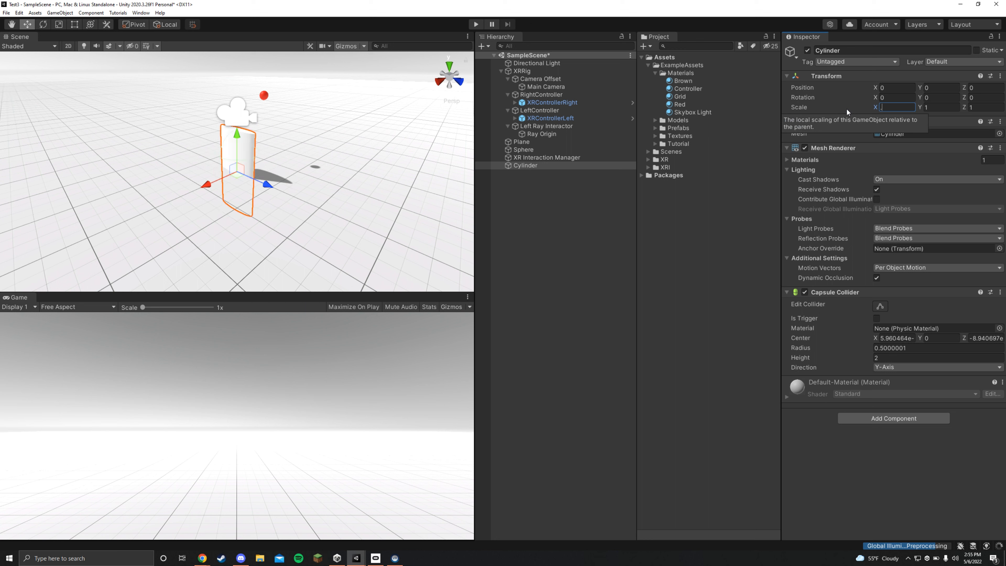
left_click(927, 106)
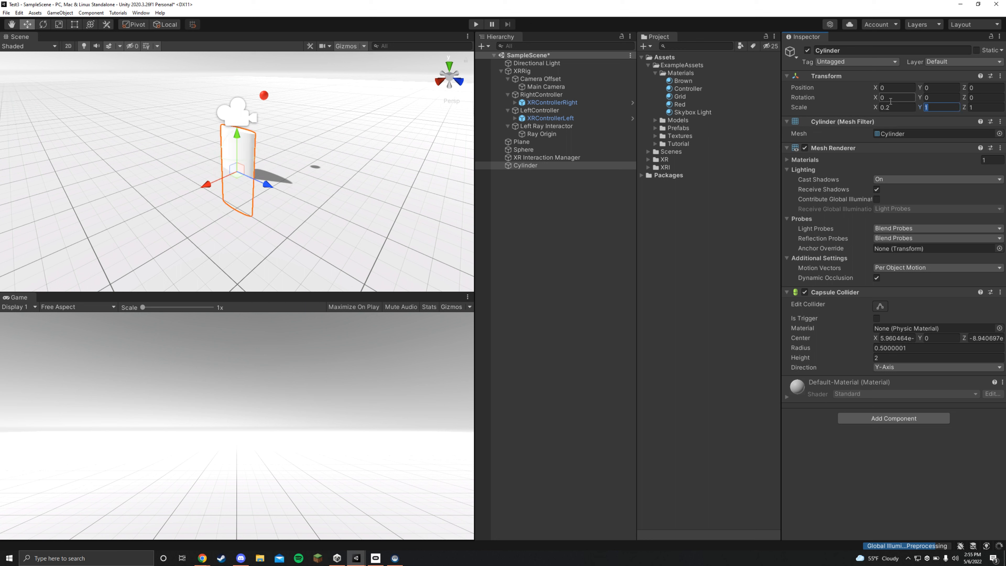
type(".2")
key("ctrl+z")
left_click(977, 108)
type(".2")
- Move the Cylinder to about X -2.29, Y 1.23 and apply the Brown material to it
left_click_drag(238, 146, 282, 102)
left_click_drag(681, 81, 304, 98)
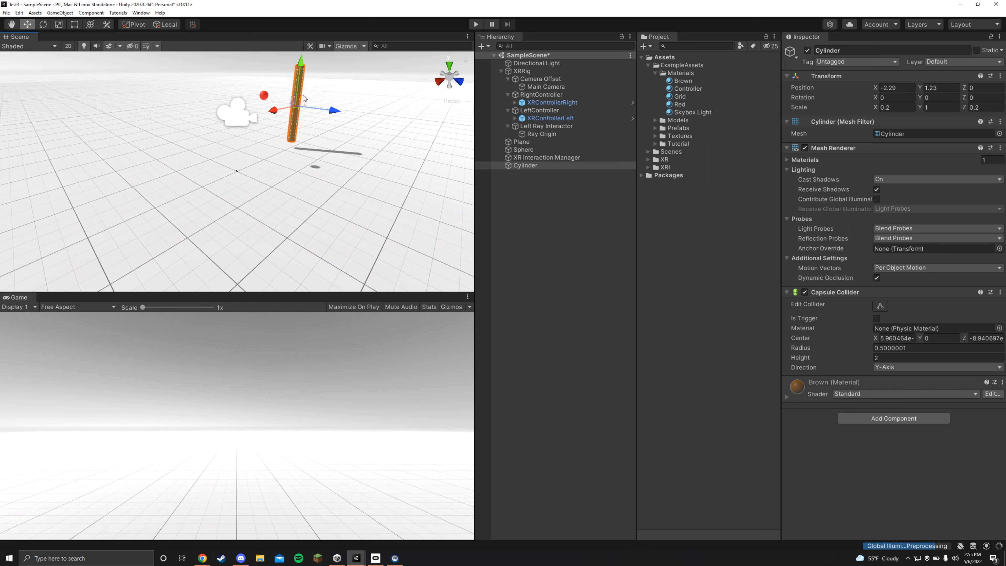
middle_click_drag(352, 133, 294, 203)
scroll(314, 180, "up", 4)
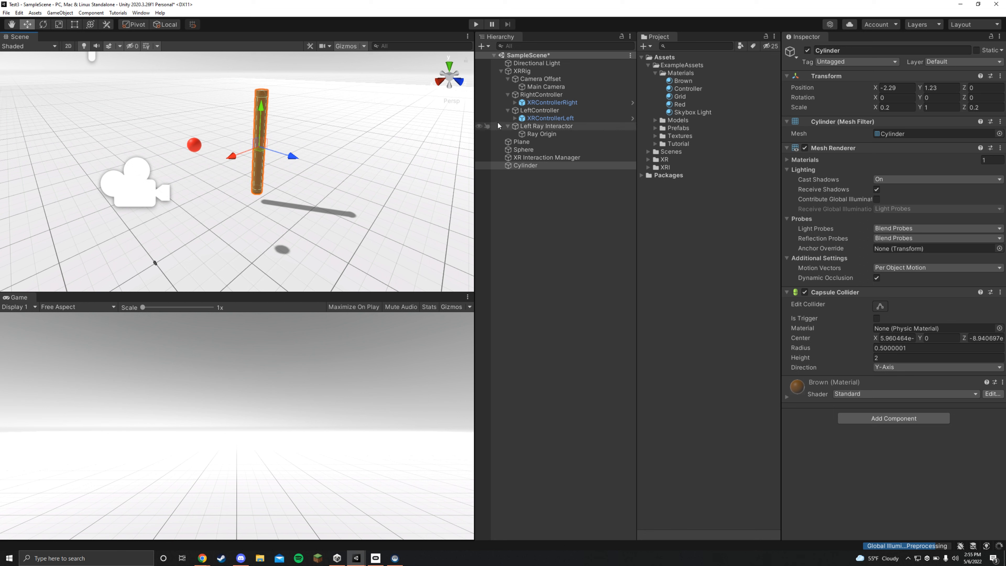
- Create an empty child named Pivot under the Cylinder and move it slightly down along Y to about -0.05
right_click(526, 168)
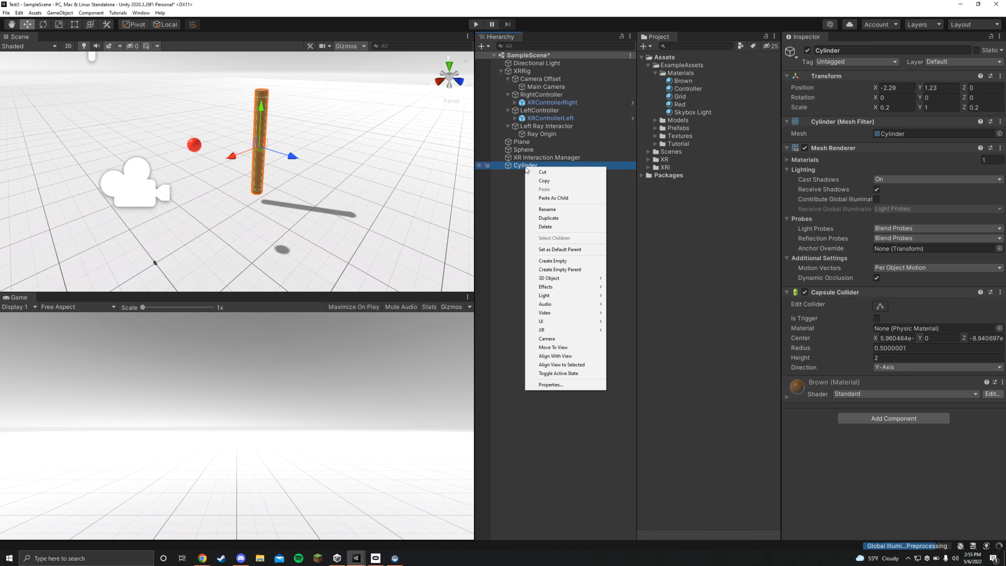
left_click(553, 261)
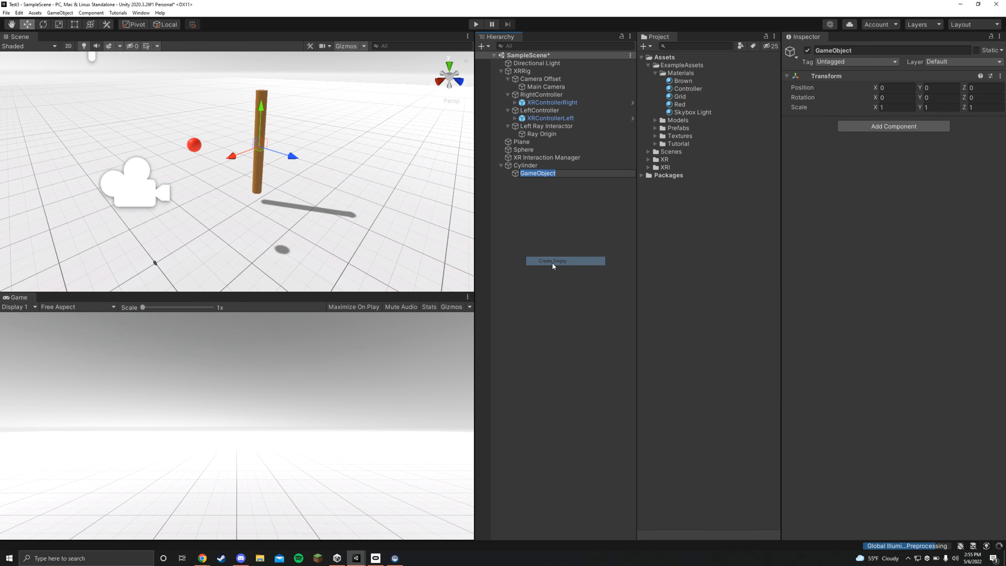
type("Pivot")
key("Return")
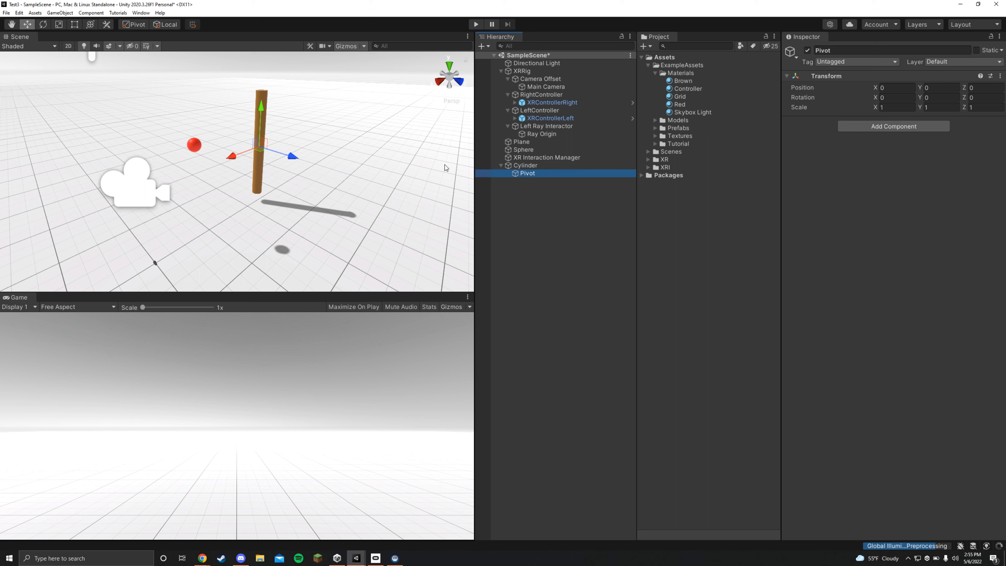
left_click_drag(260, 119, 258, 128)
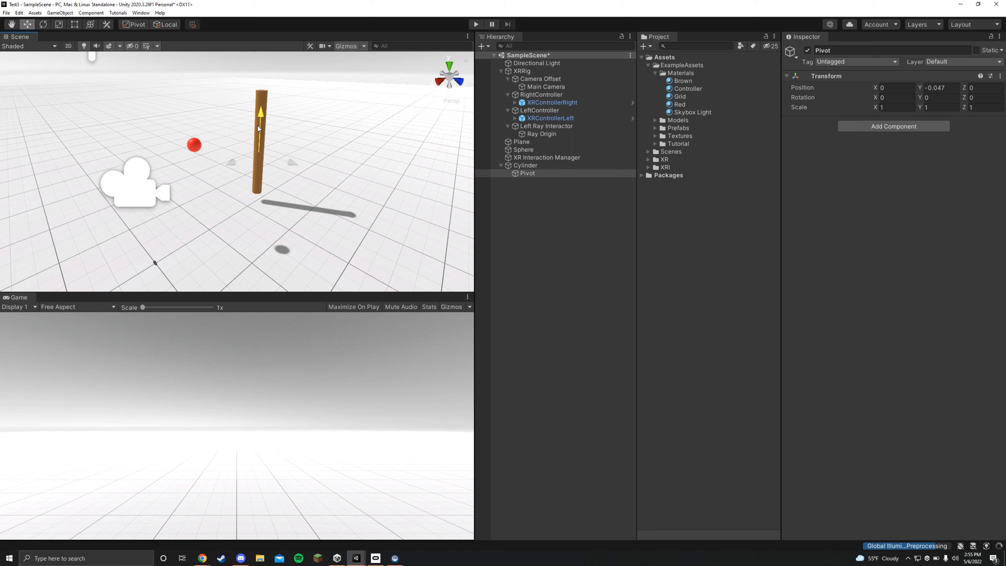
- Add an XR Grab Interactable component to the Cylinder
left_click(553, 168)
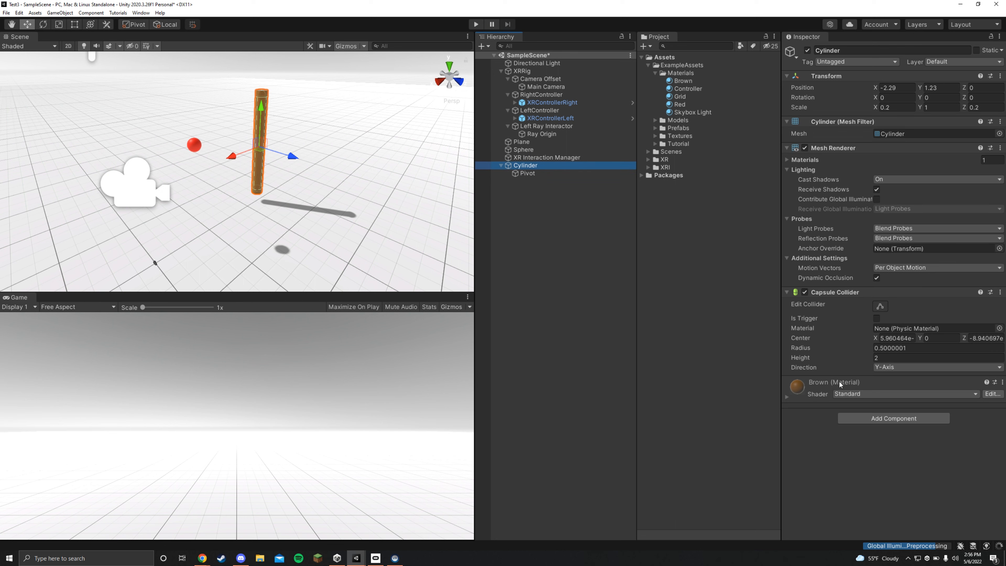
left_click(866, 420)
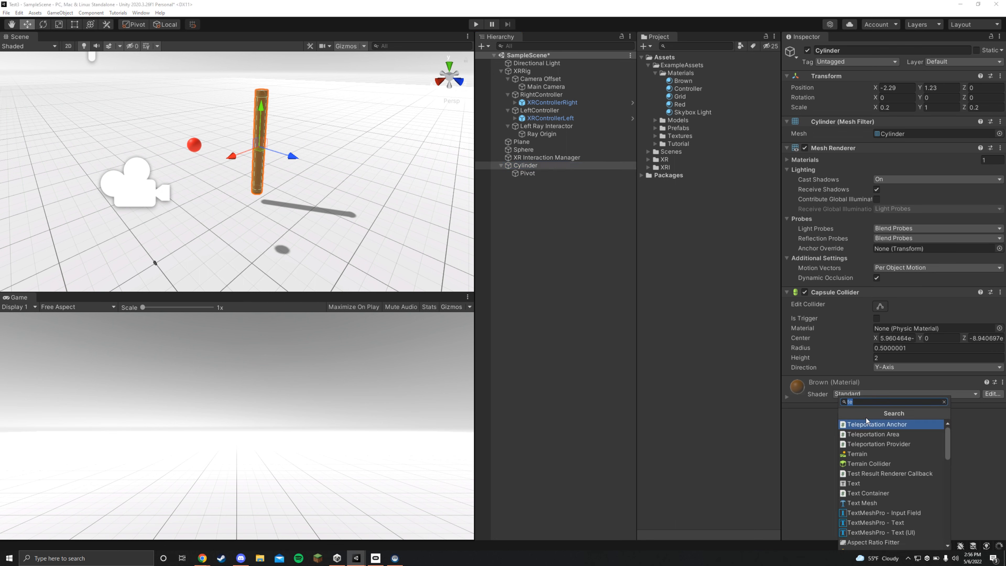
type("xr gra")
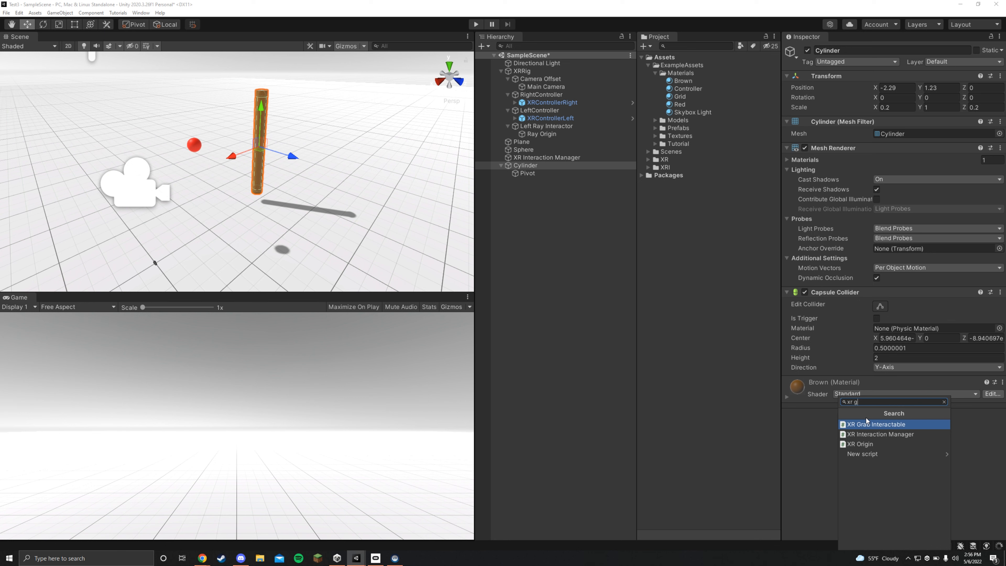
left_click(873, 425)
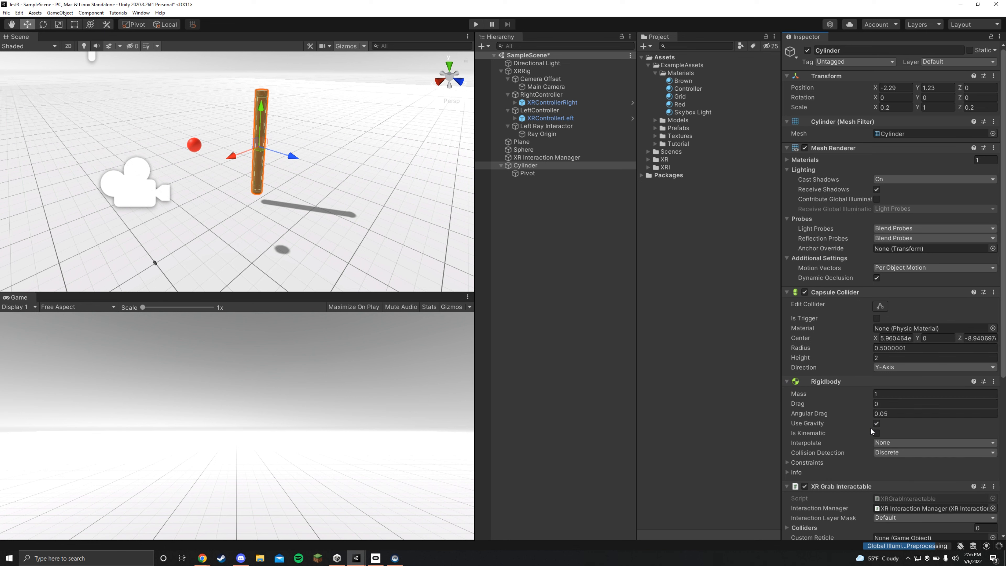
scroll(879, 408, "down", 5)
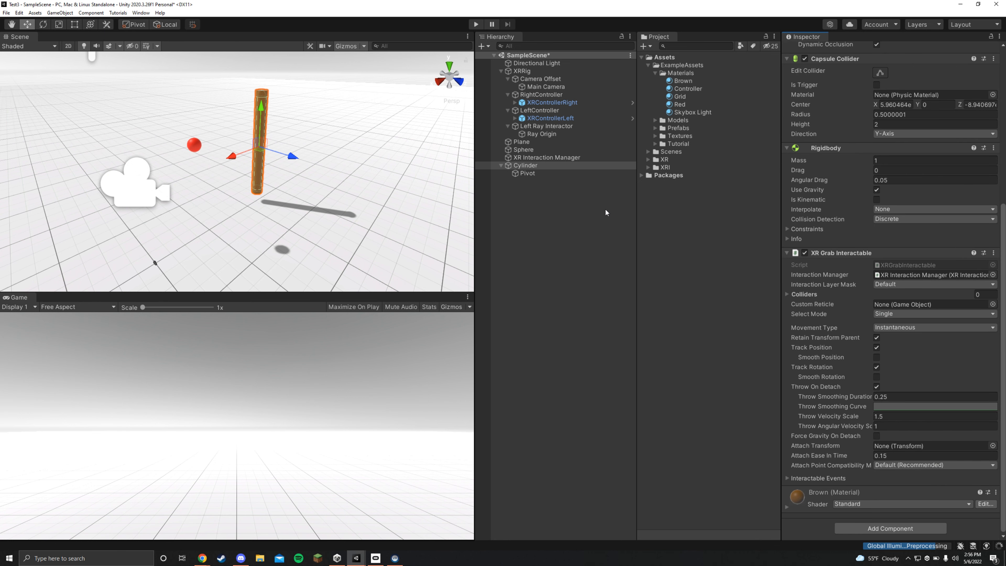
- Assign Pivot as the Cylinder's Attach Transform and test grabbing it in Play mode
left_click_drag(545, 174, 891, 446)
left_click(477, 25)
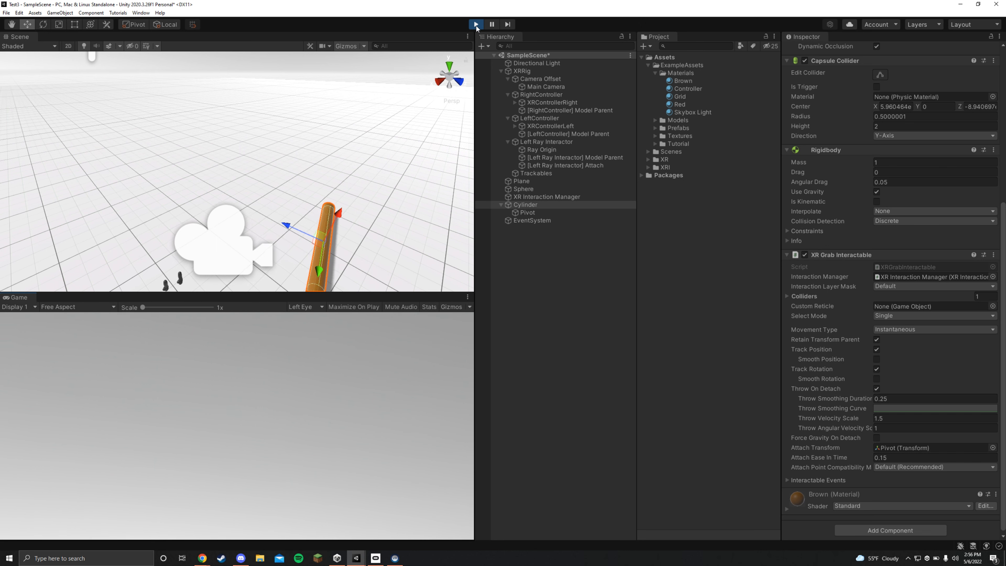
left_click(476, 24)
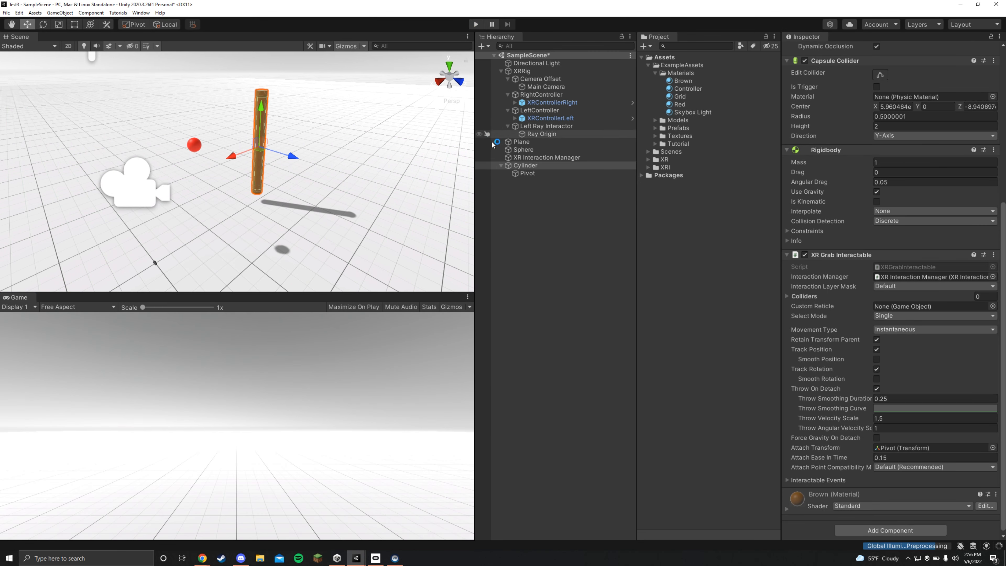
- Set the Cylinder's XR Grab Interactable Movement Type to Kinematic and test it in Play mode
left_click(925, 330)
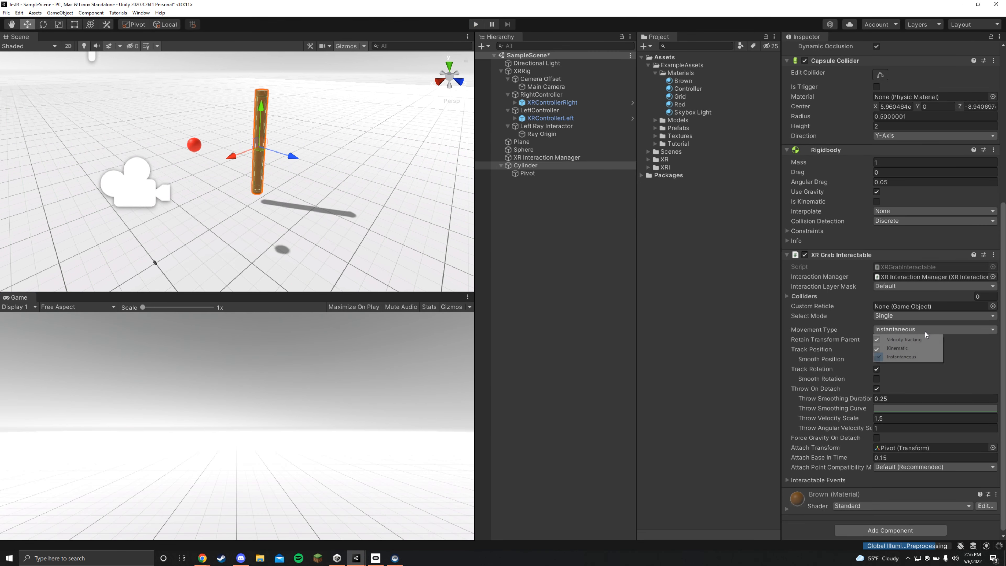
left_click(917, 347)
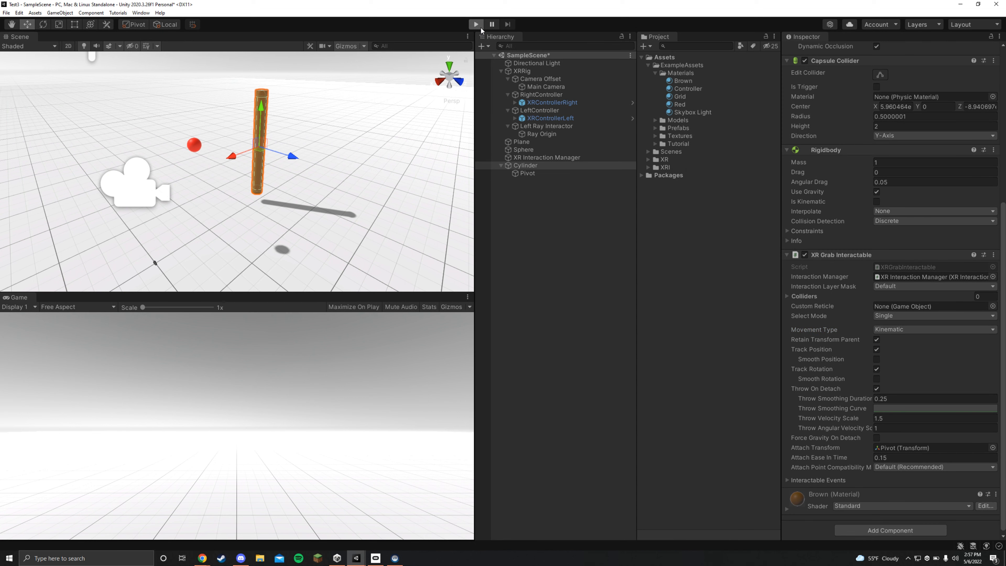
left_click(480, 27)
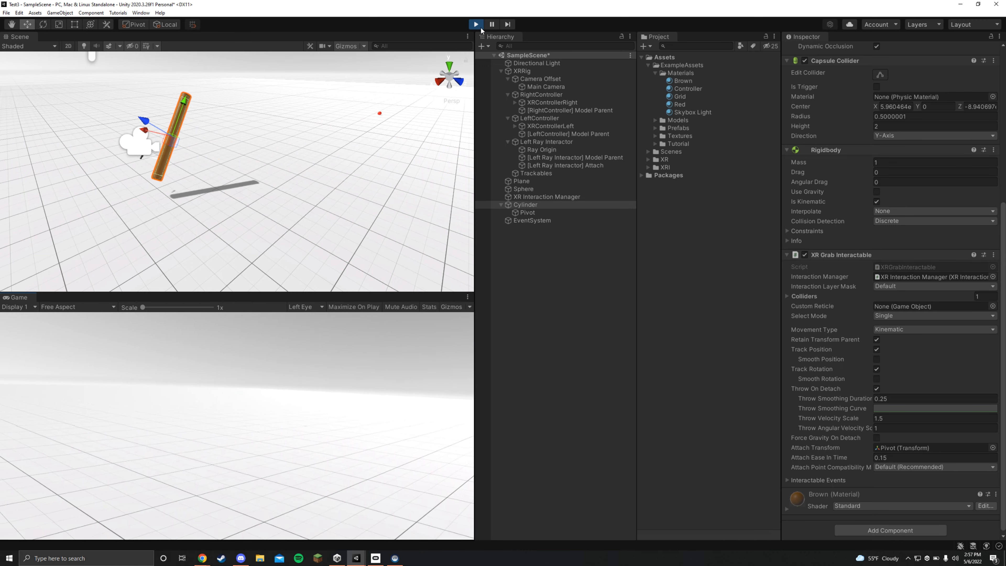
key("ctrl+p")
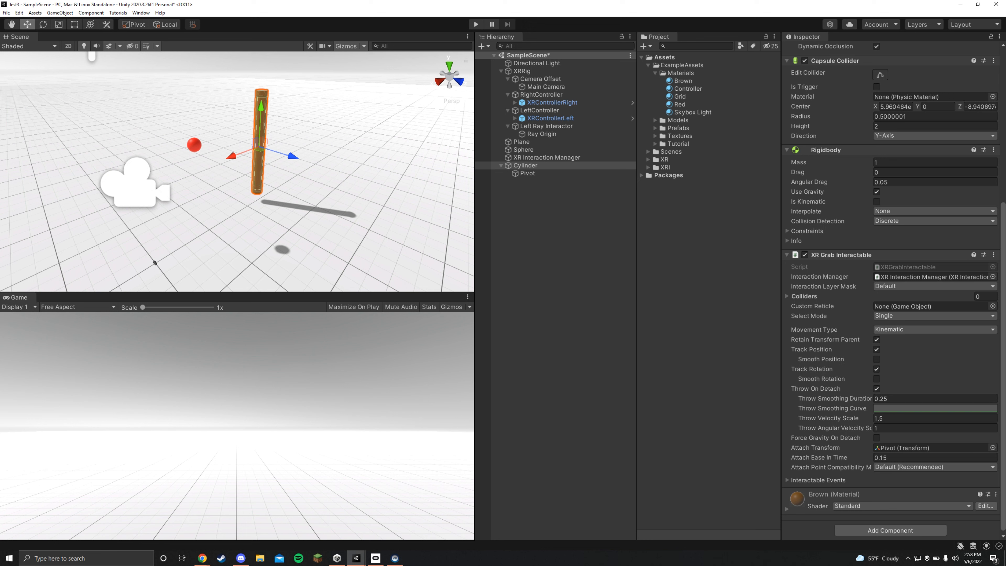
- Switch to the VR Game Project 0 Unity project and run its SampleScene in Play mode
mouse_move(357, 558)
left_click(358, 537)
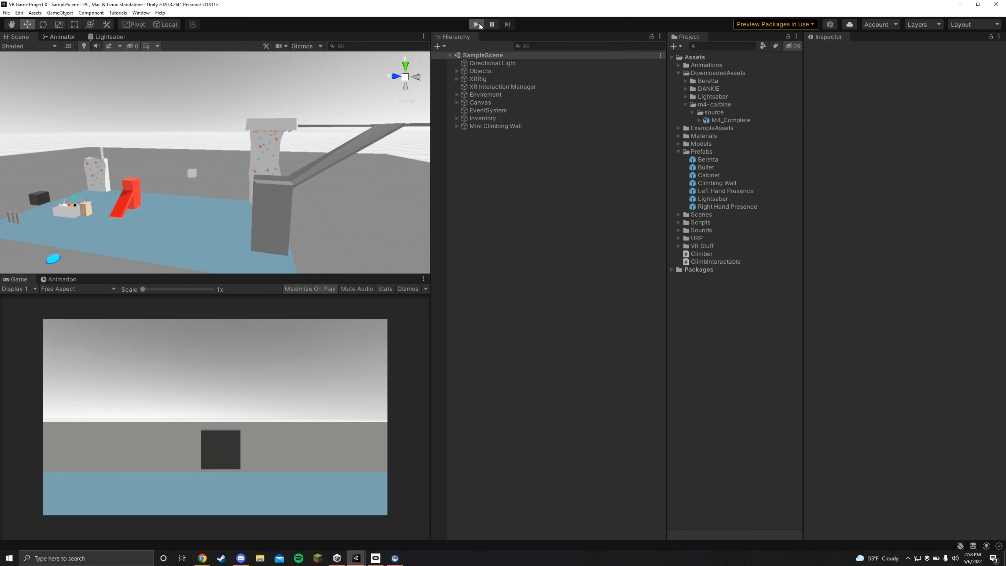
left_click(478, 25)
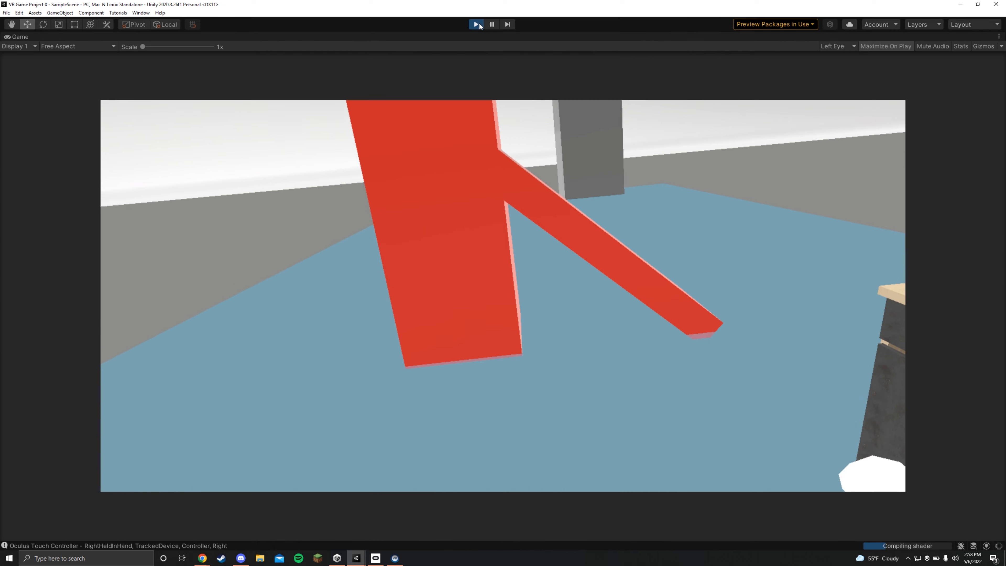